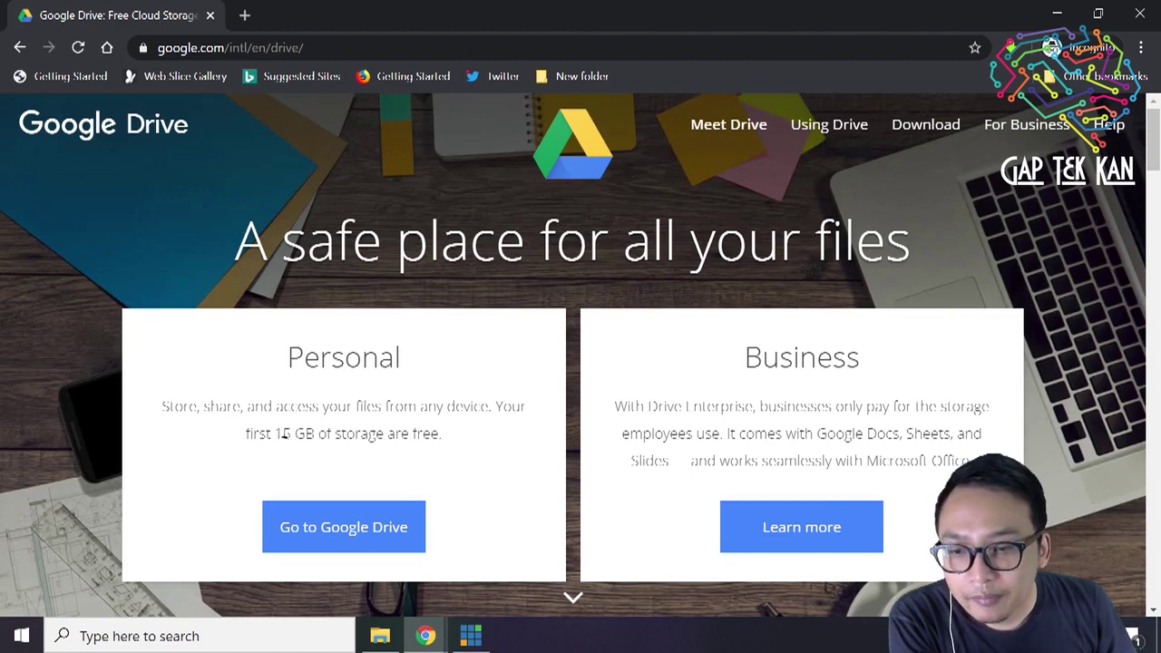
Step: Read the Personal plan's description, highlighting the text about 15 GB of free storage and access from any device
drag(276, 433, 435, 428)
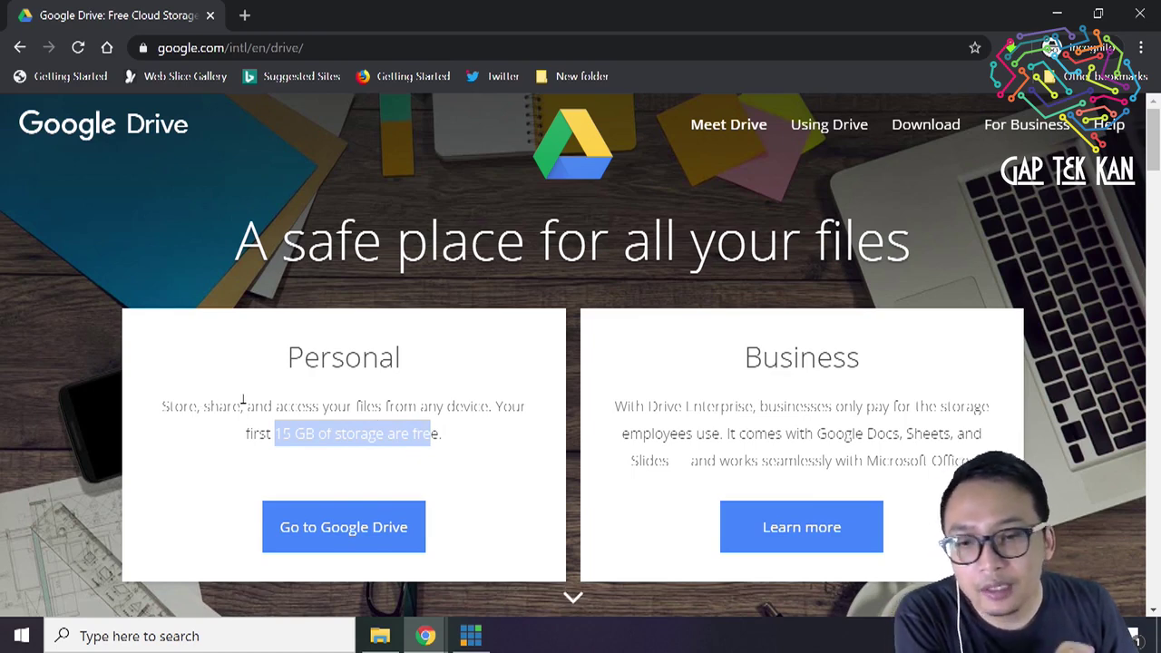
drag(387, 407, 489, 406)
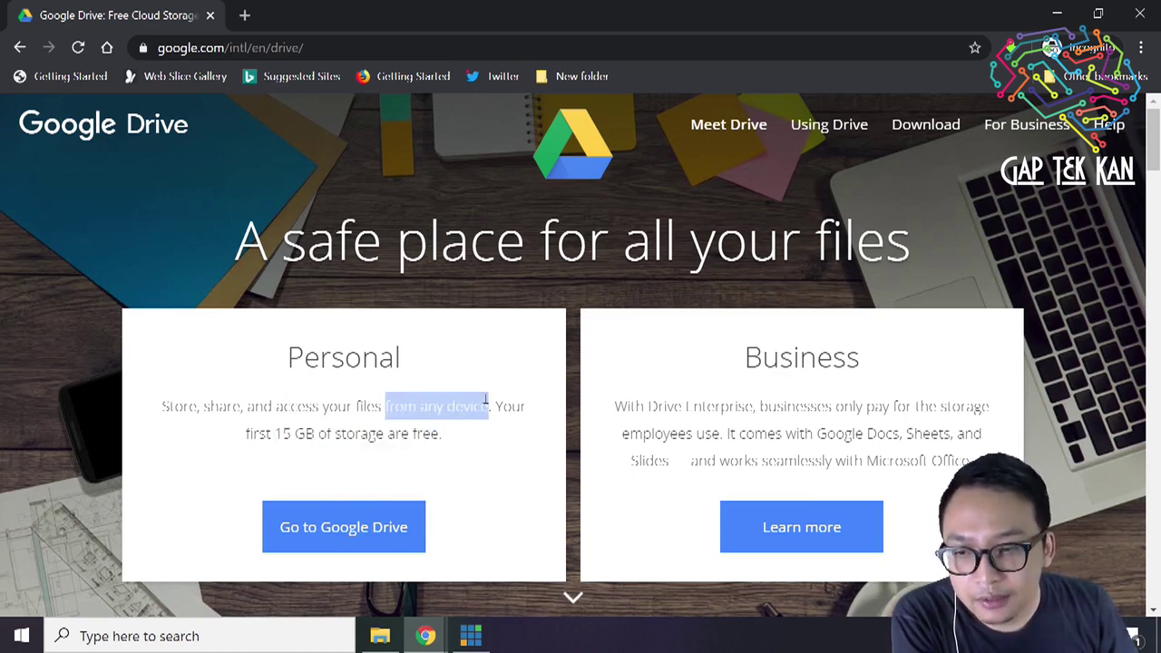
click(215, 428)
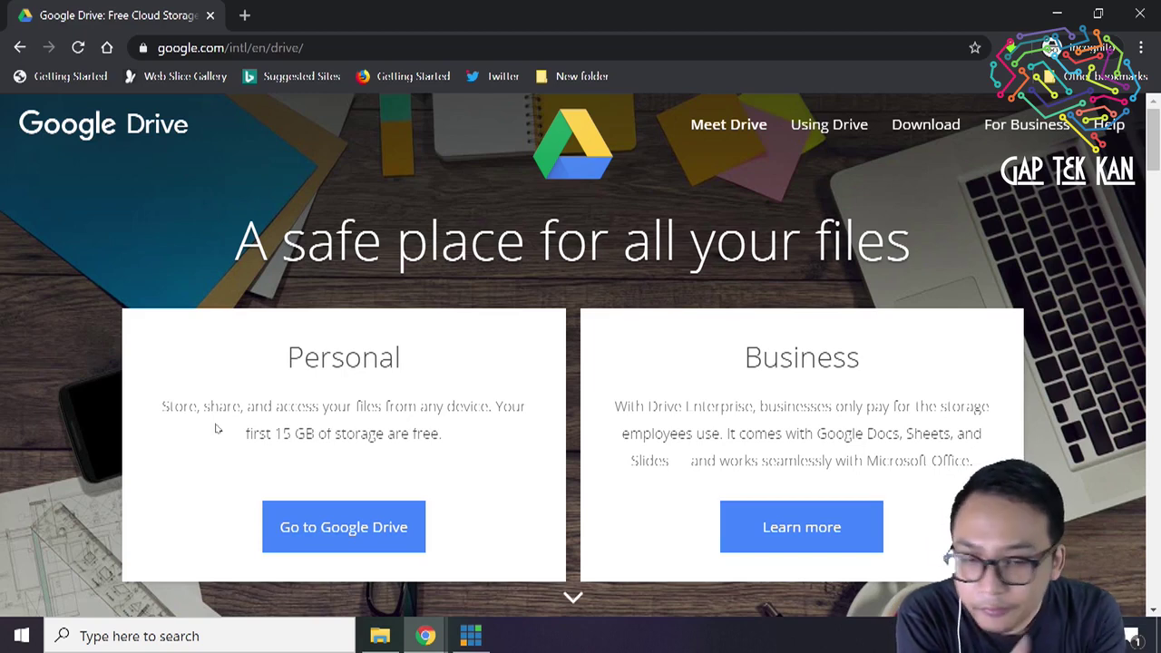
click(593, 465)
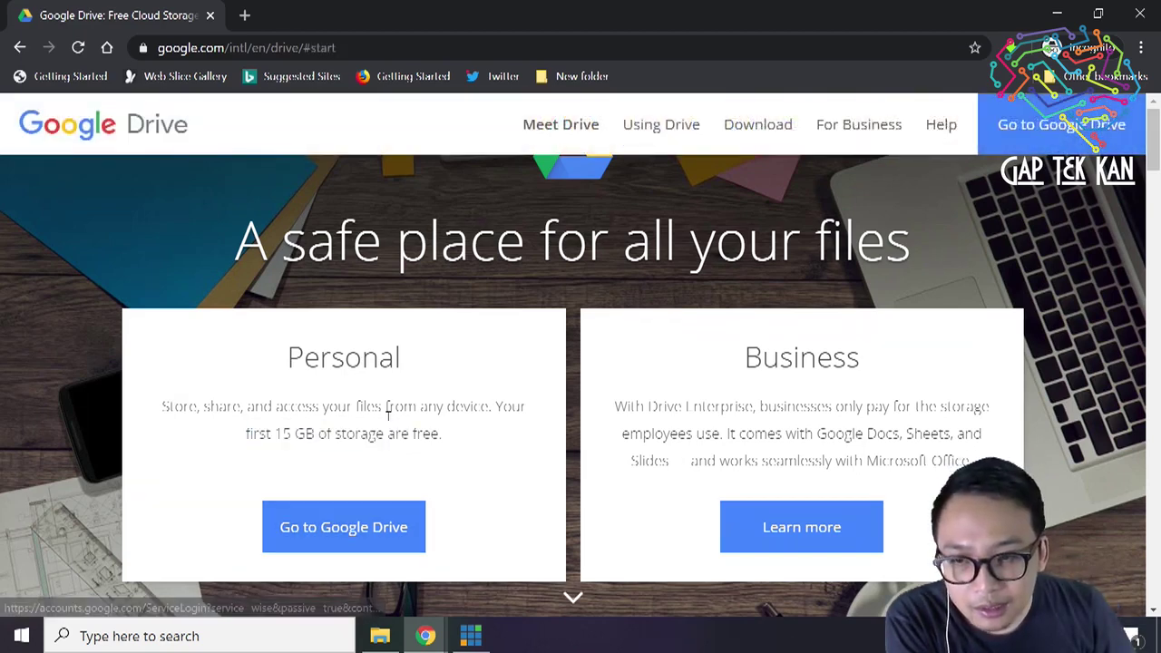
Step: Go to the personal Google Drive and sign in with the saved account's e-mail and the account password
click(375, 542)
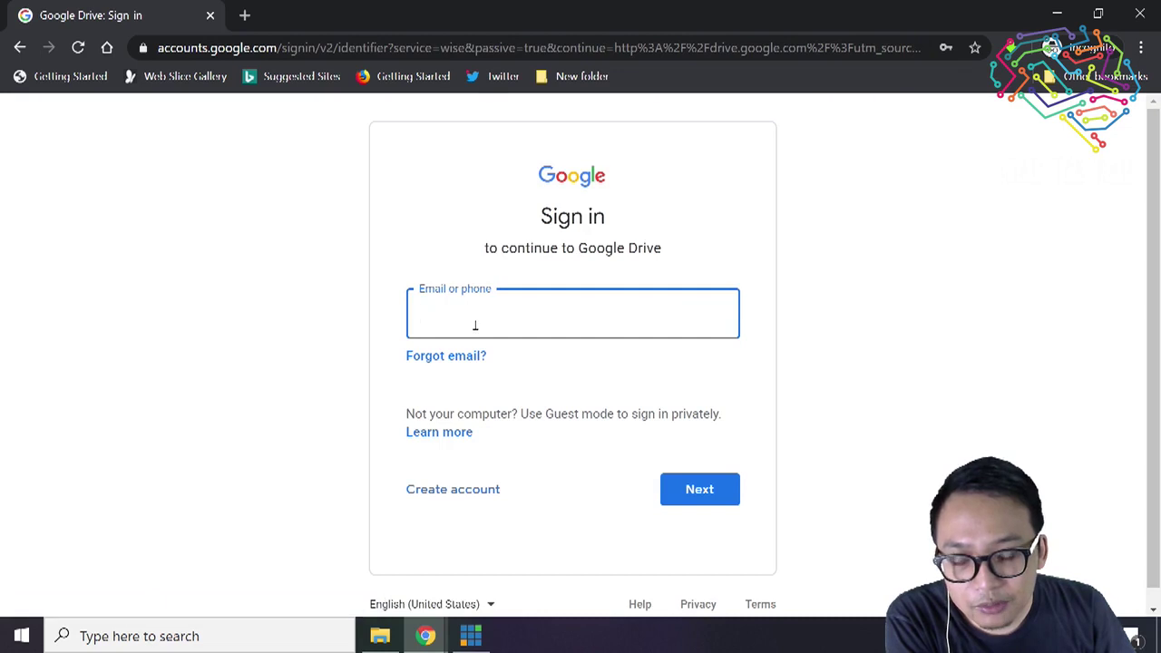
click(474, 325)
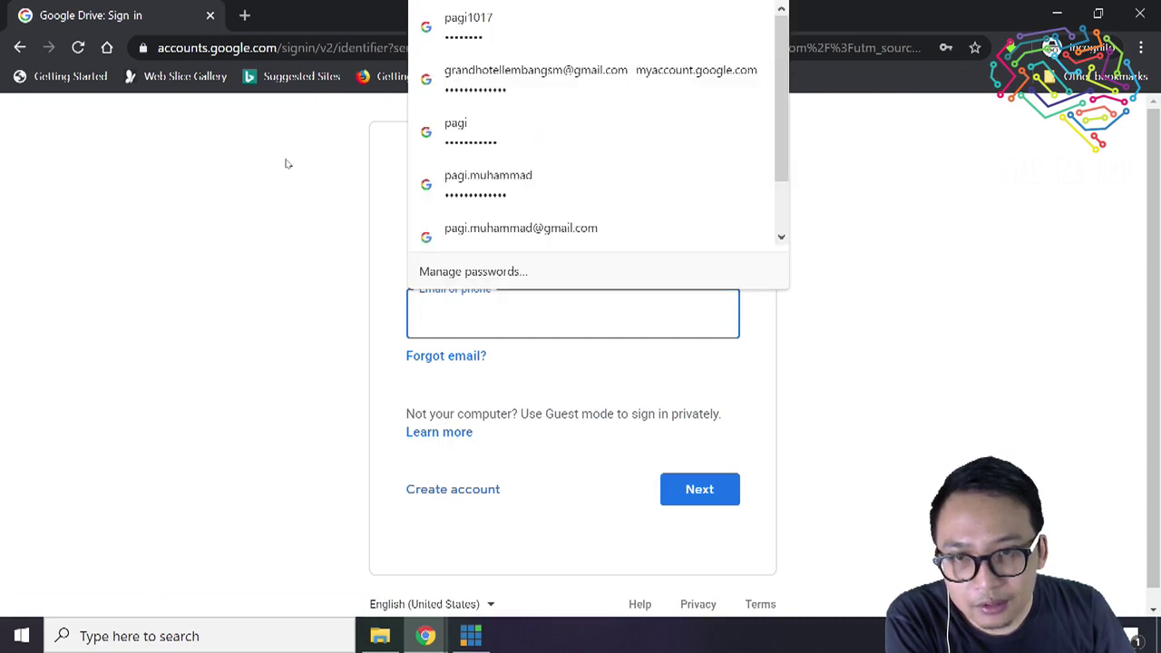
click(497, 185)
click(719, 501)
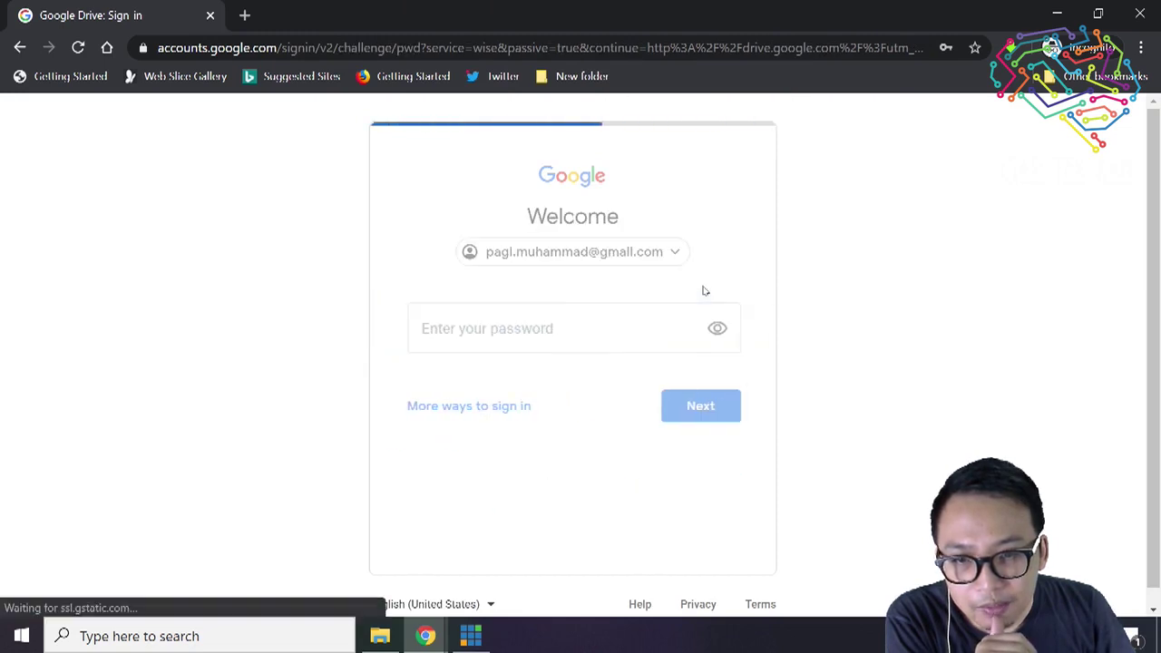
click(730, 409)
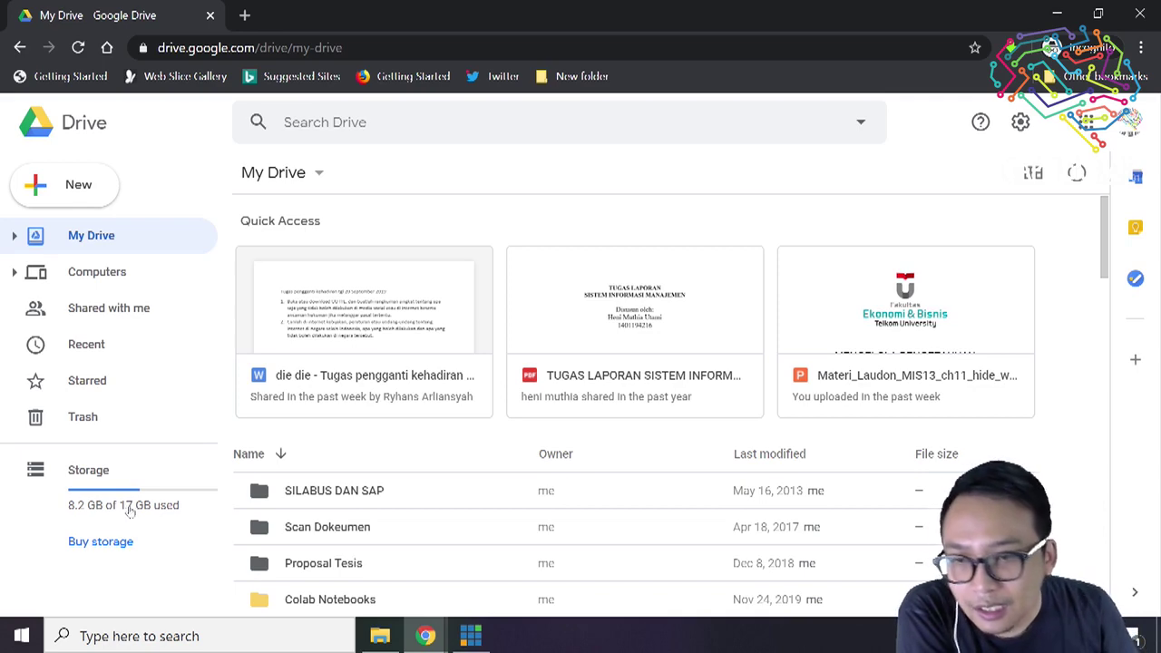
Step: Look through the folders and files stored in My Drive
scroll(438, 395, down, 8)
scroll(438, 396, down, 4)
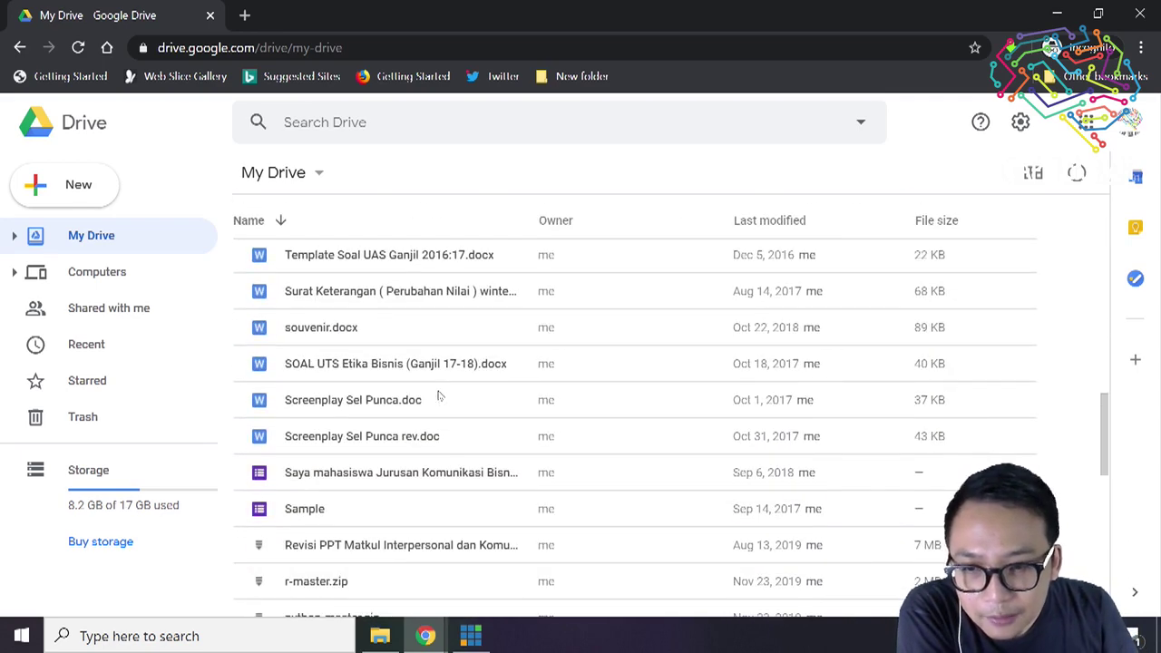
scroll(438, 395, down, 2)
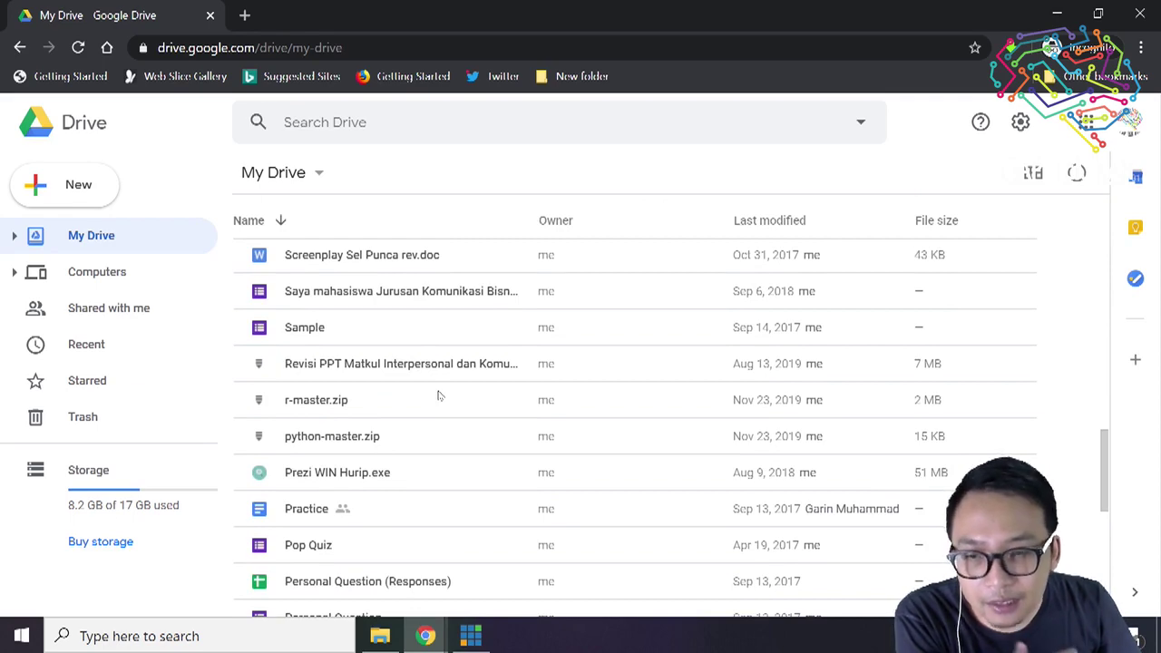
scroll(438, 396, down, 2)
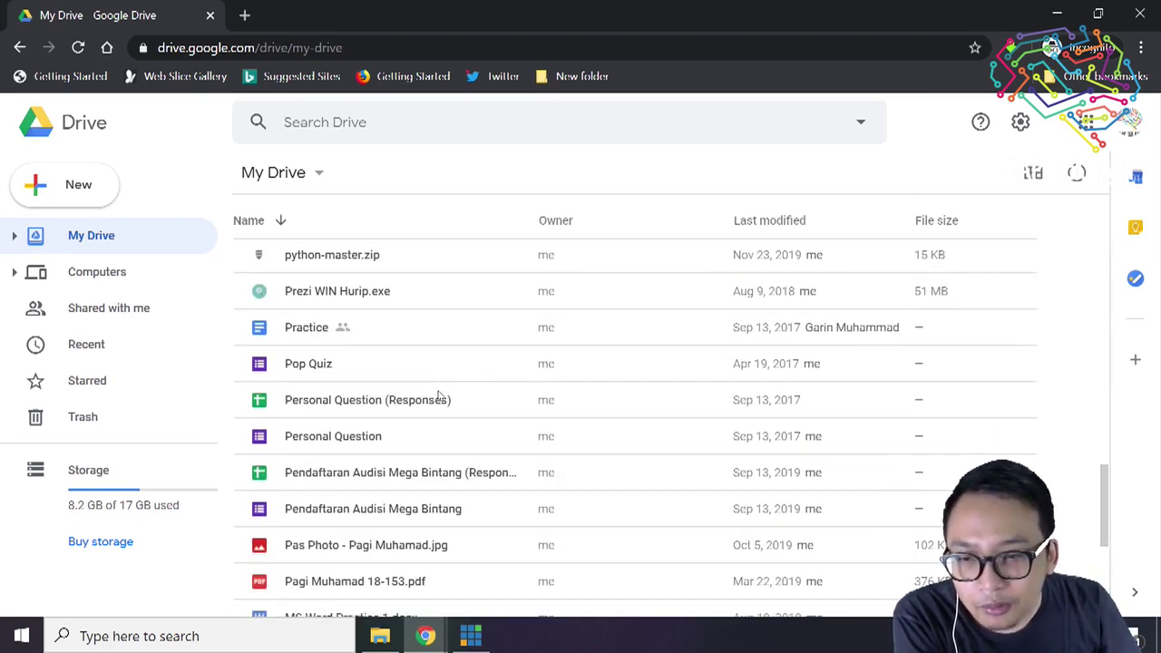
scroll(438, 395, up, 9)
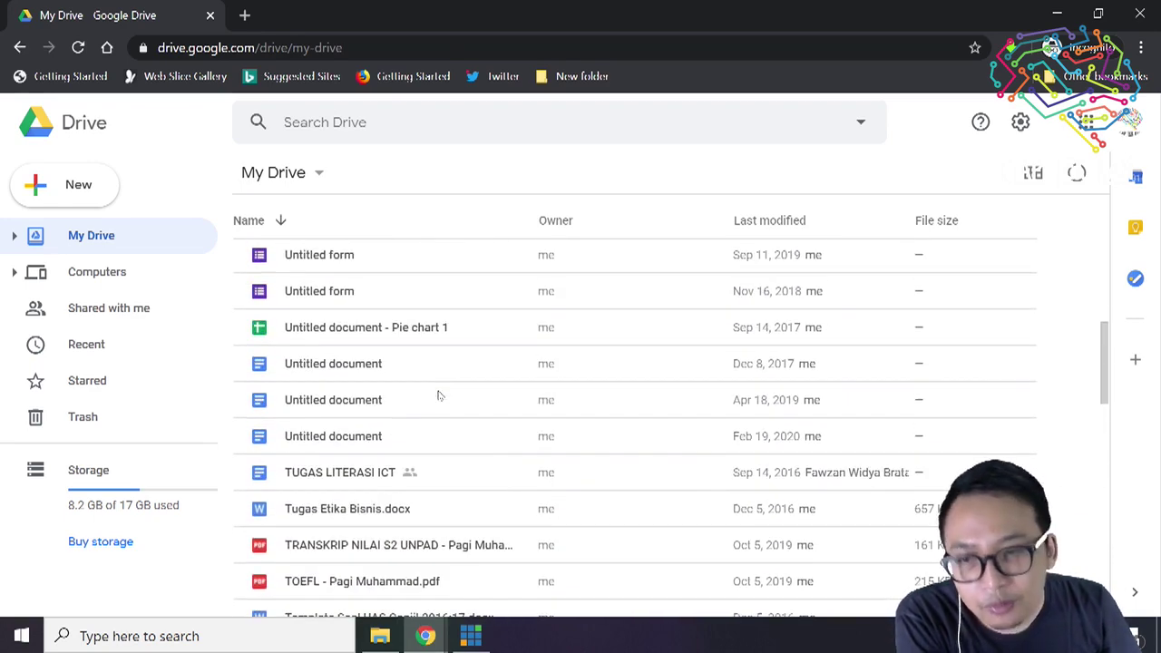
scroll(438, 395, up, 3)
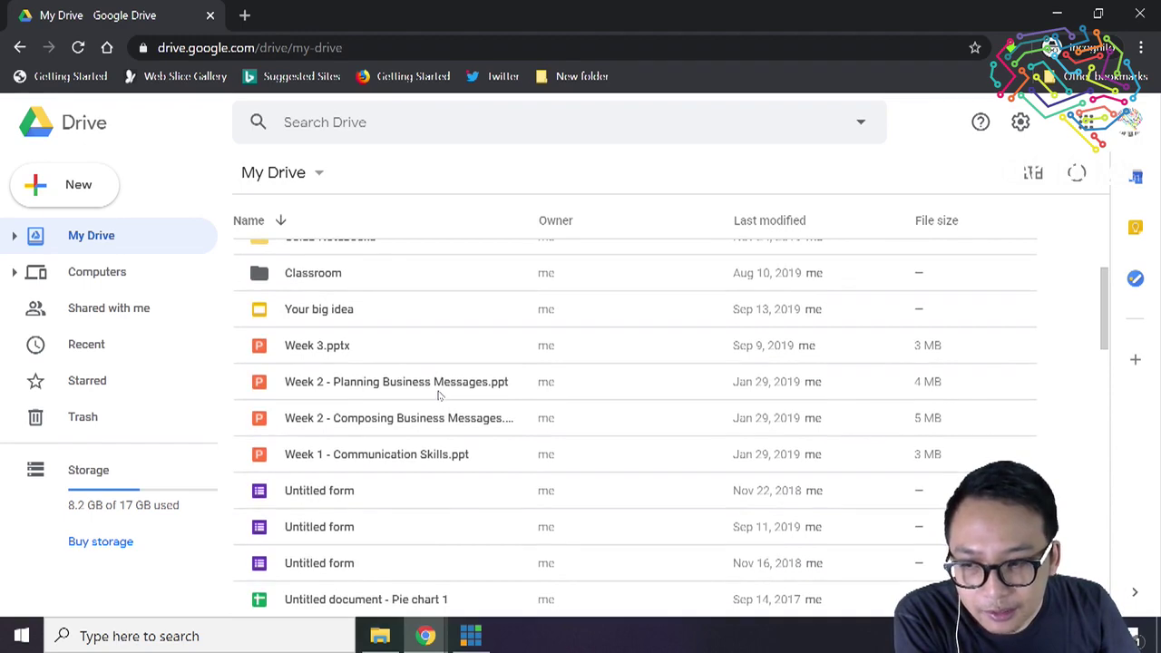
scroll(458, 451, up, 1)
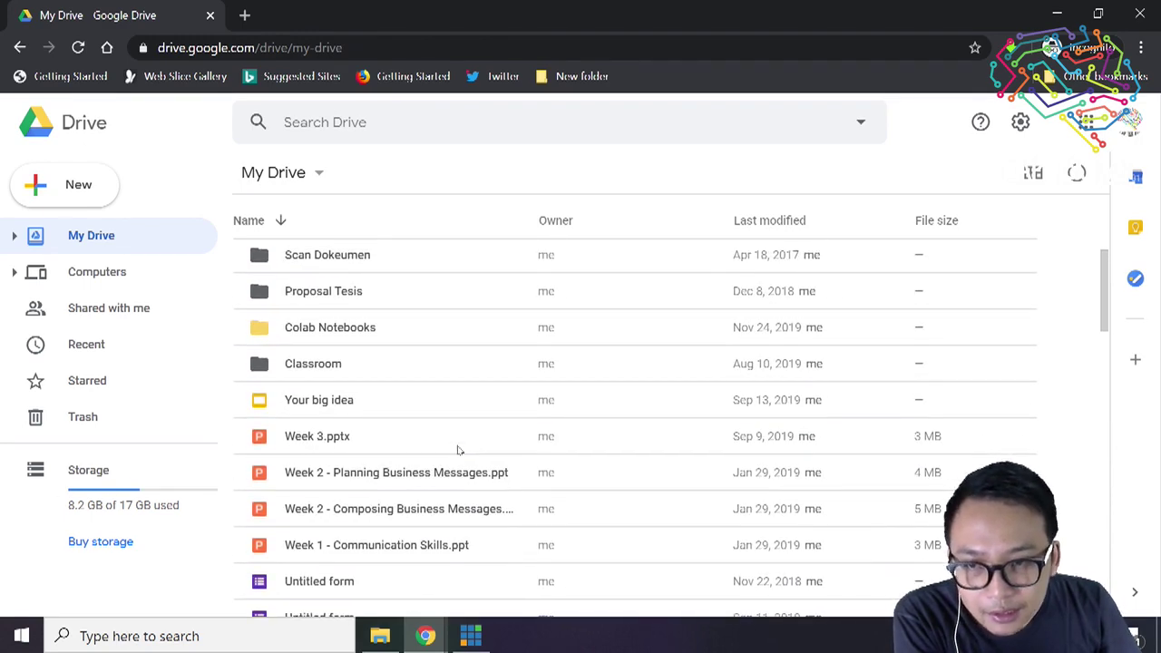
scroll(458, 450, down, 1)
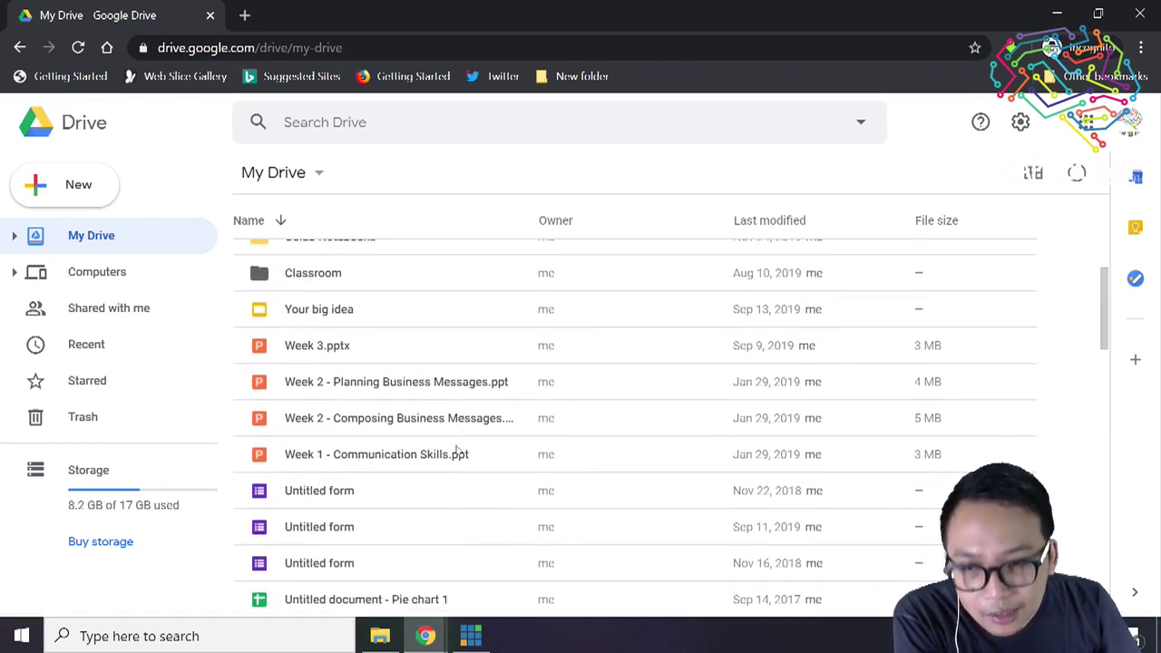
Step: Upload logos-dont-5.png from the ep 1 bardi light folder in File Explorer to My Drive and dismiss the upload notice
click(381, 637)
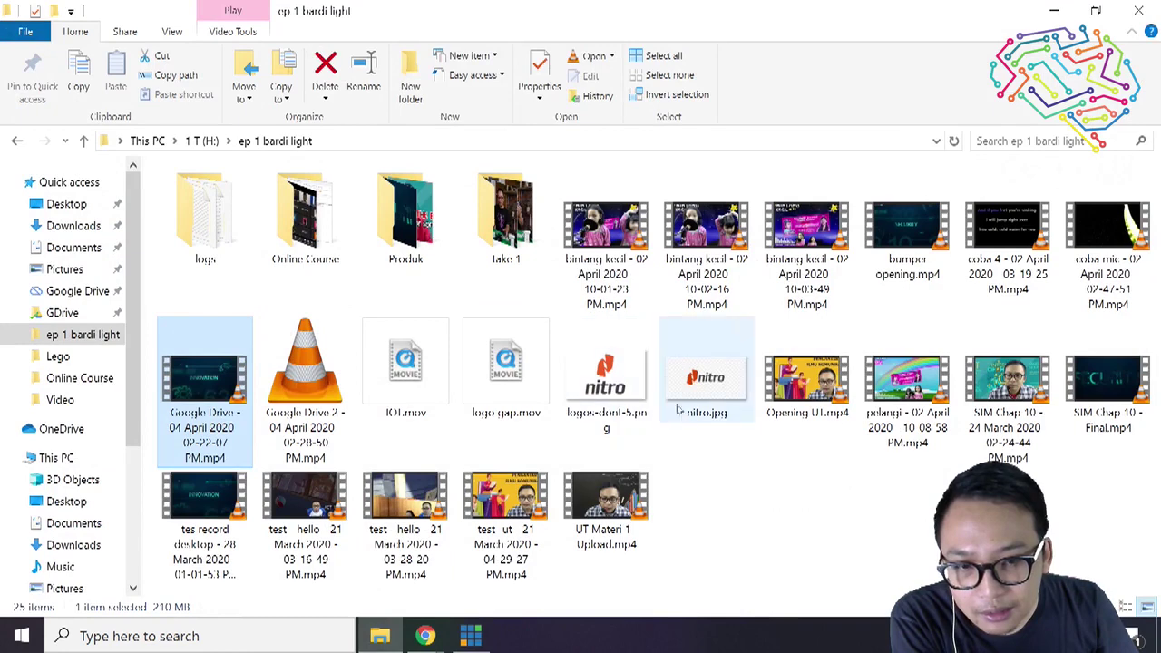
drag(588, 386, 471, 376)
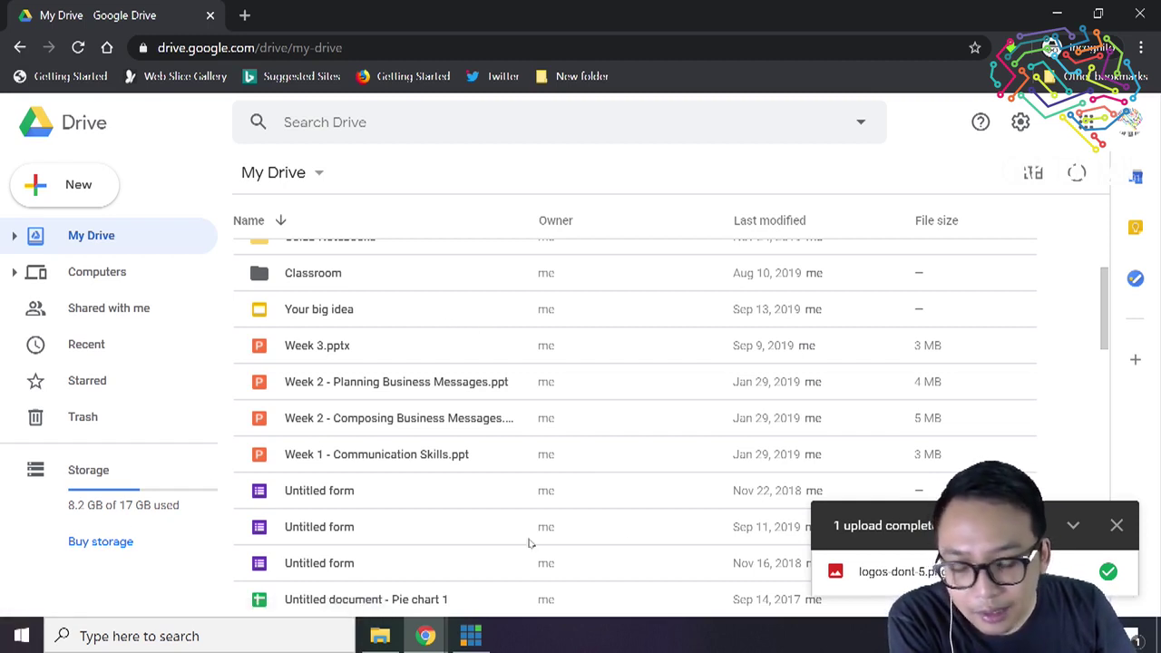
click(1126, 529)
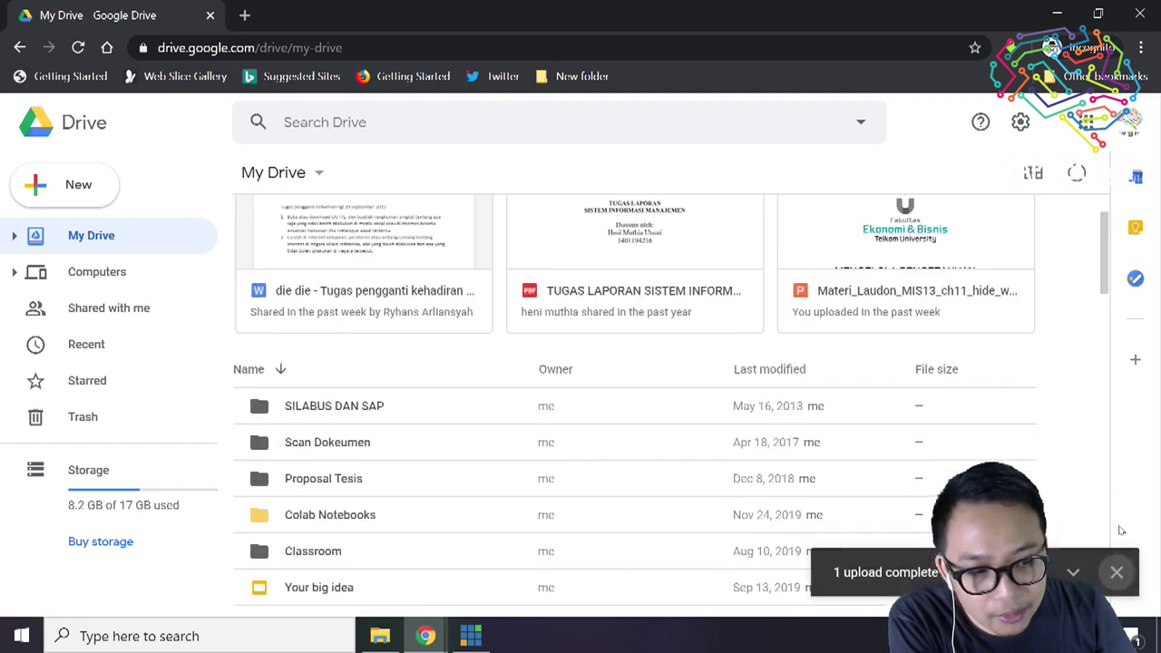
Step: Search the web for "backup and snyc" in a new tab and open Google's Download Backup and Sync page
click(974, 636)
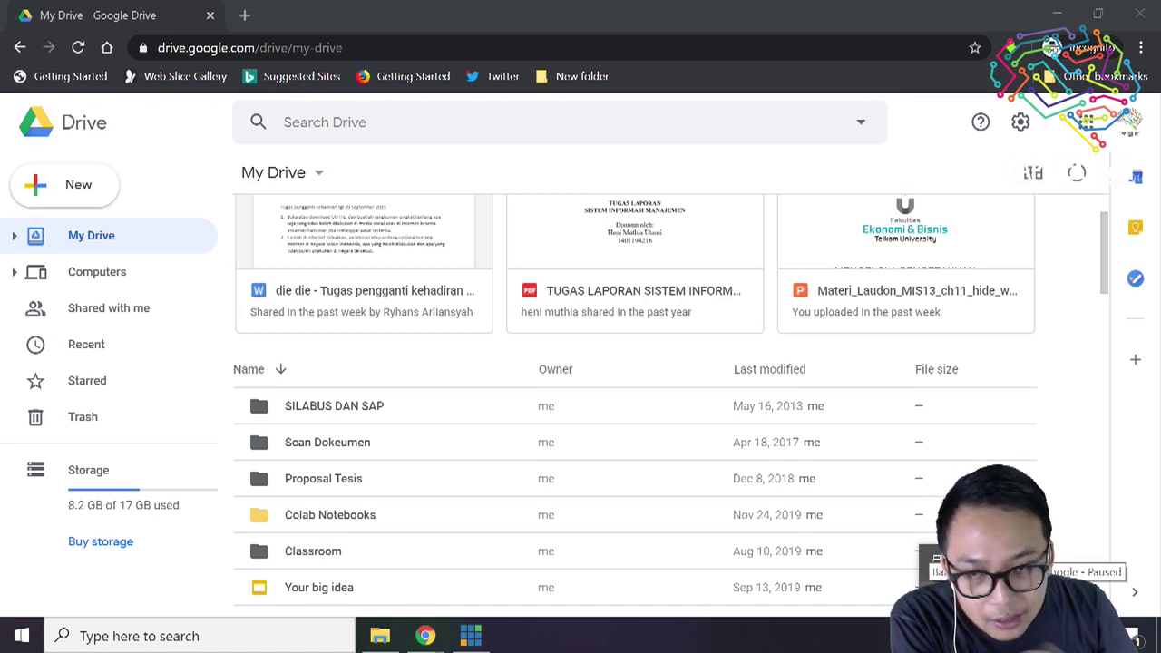
click(244, 15)
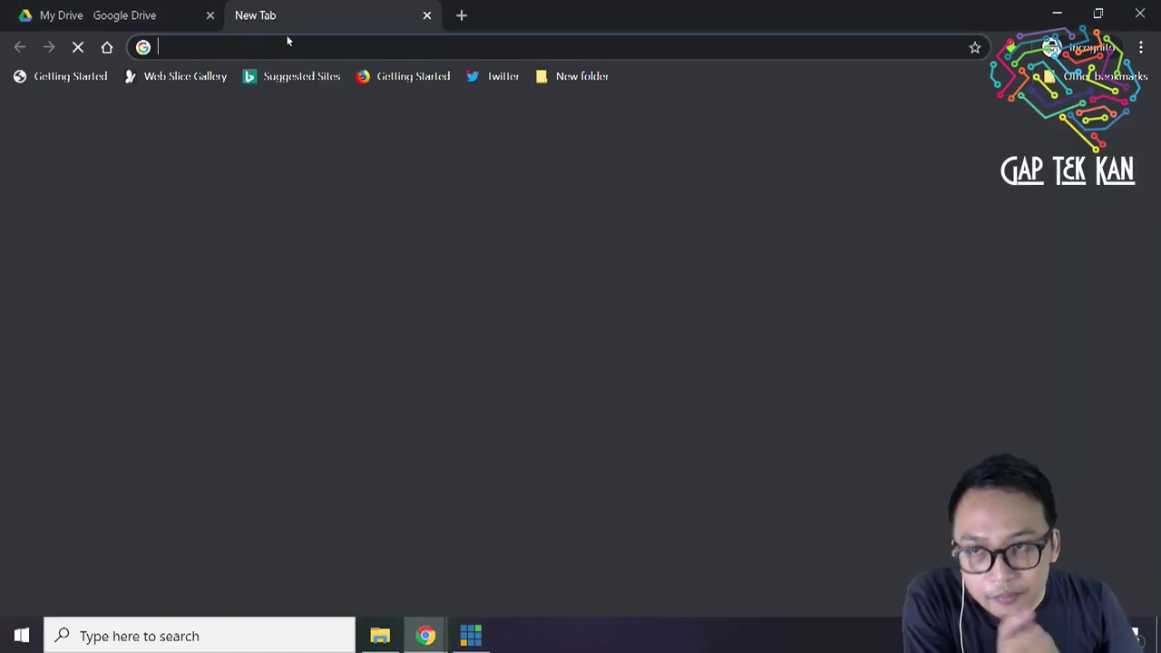
text(backu)
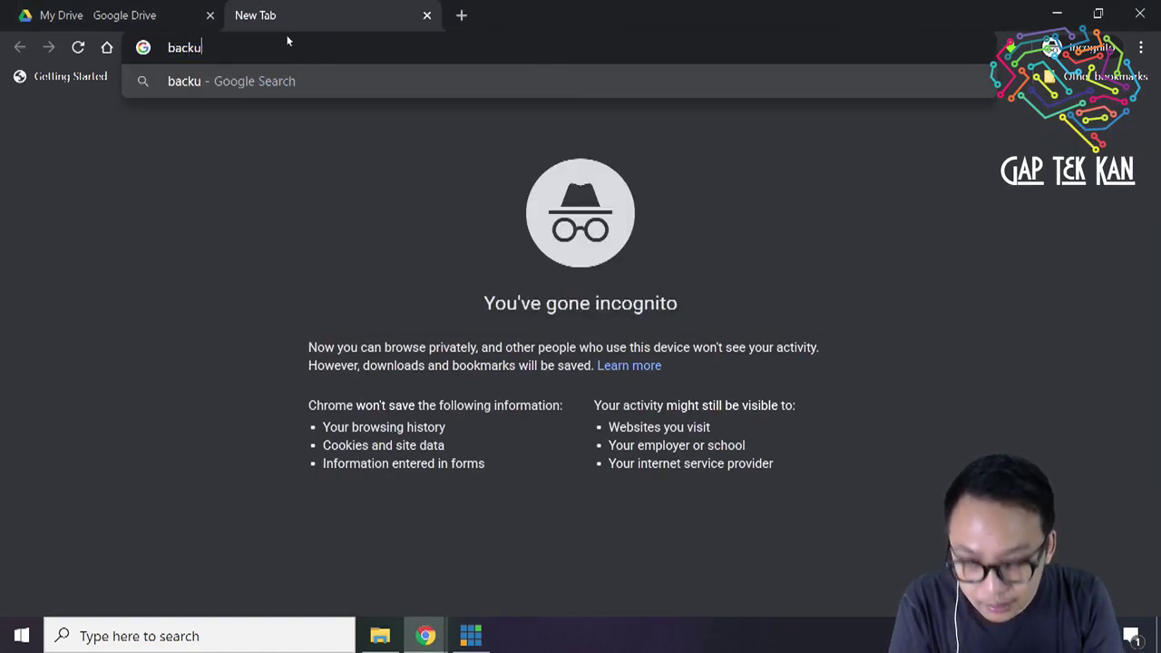
text(p and snyc)
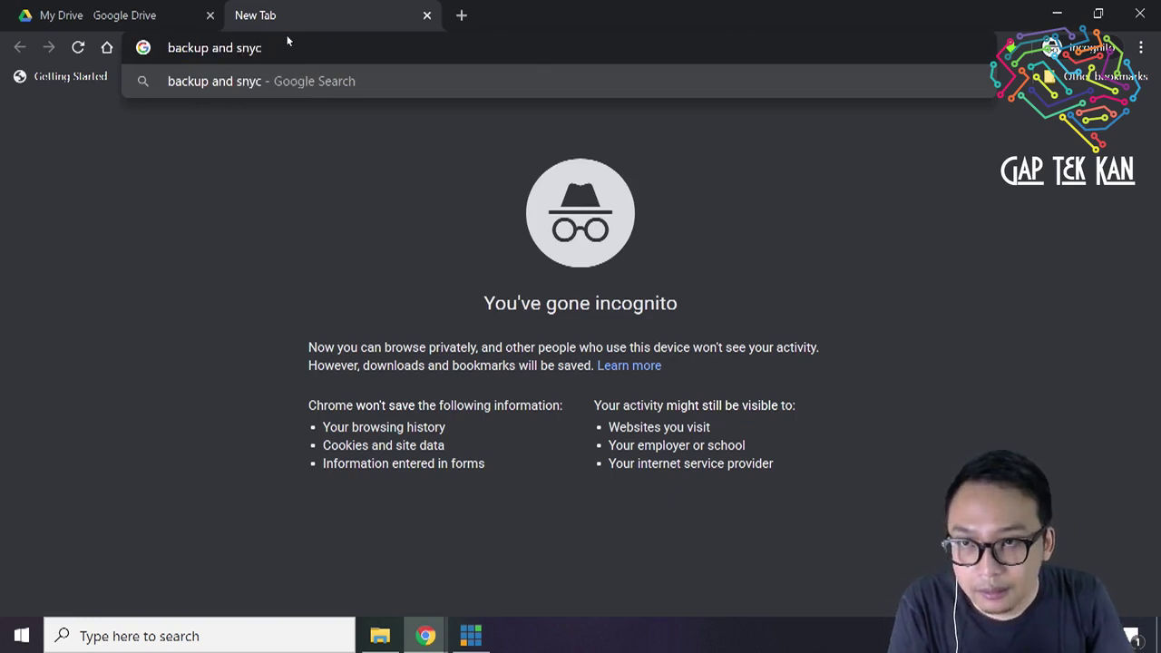
key(Return)
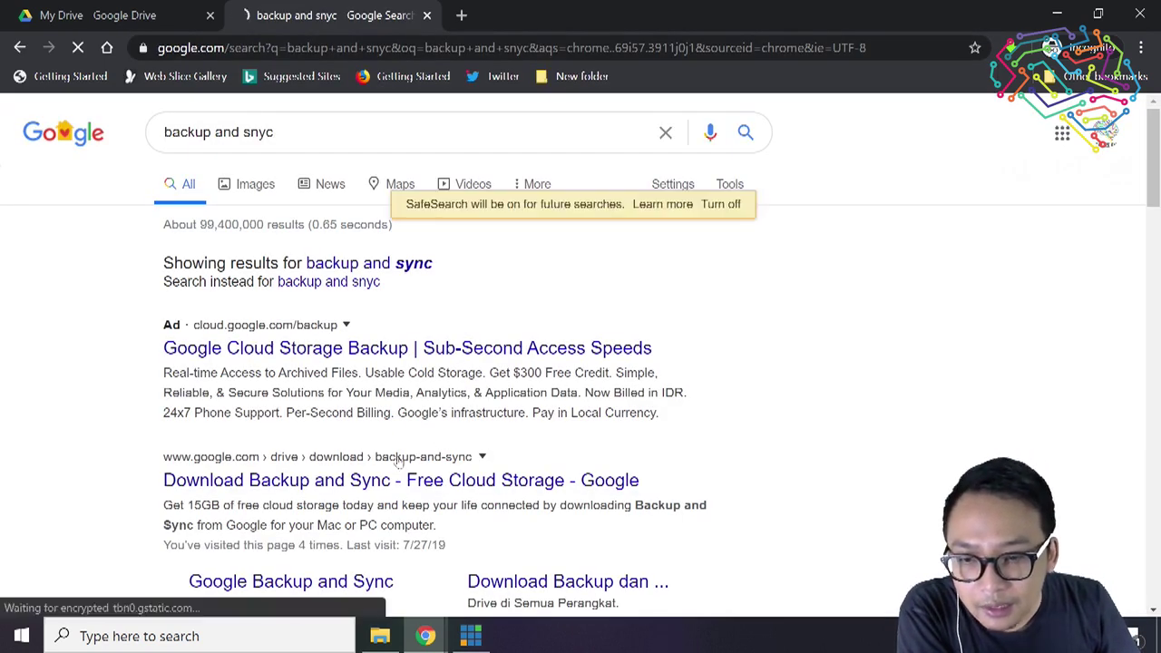
click(544, 480)
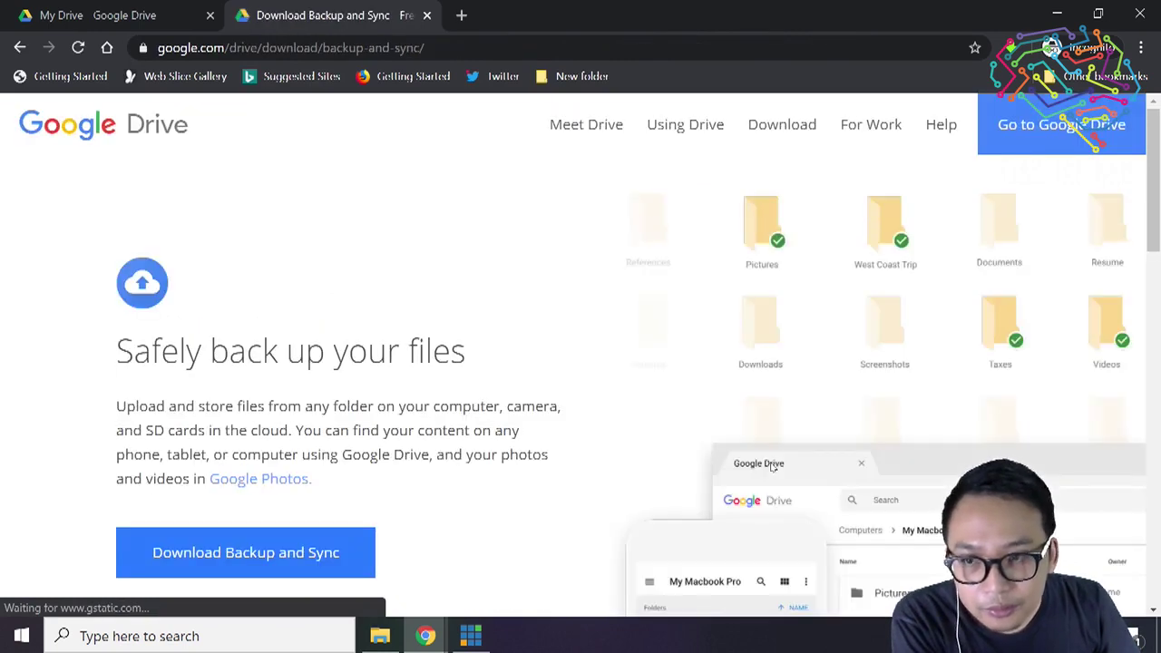
scroll(554, 391, down, 2)
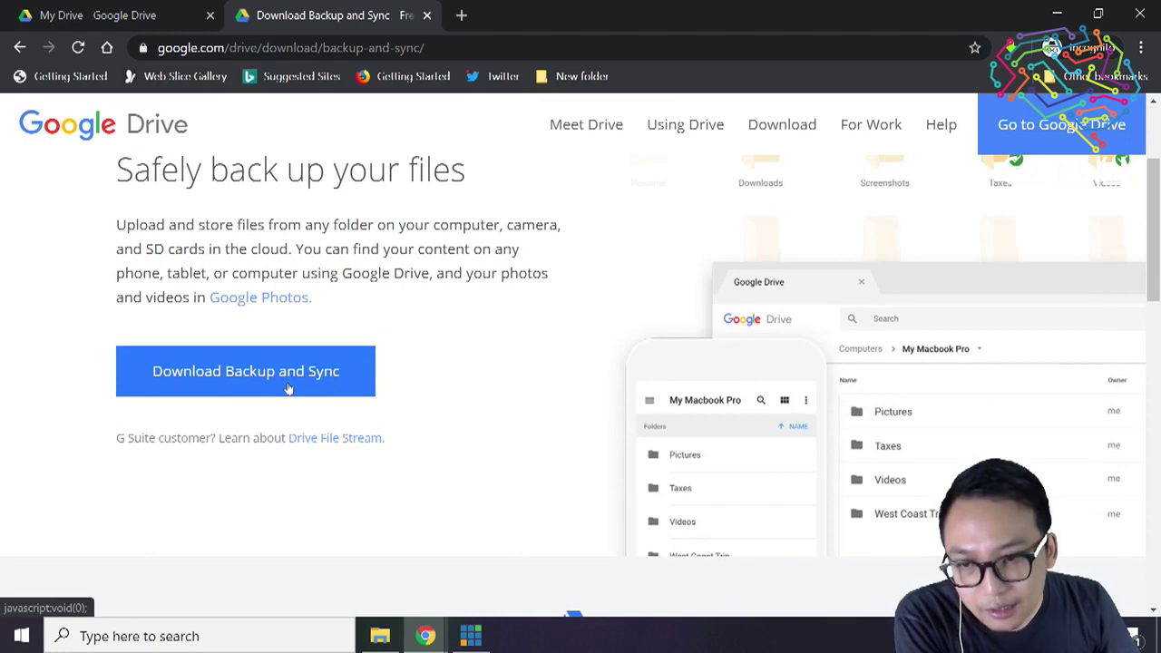
Step: Check the Backup and Sync background app and open the synced GDrive folder in File Explorer
click(975, 636)
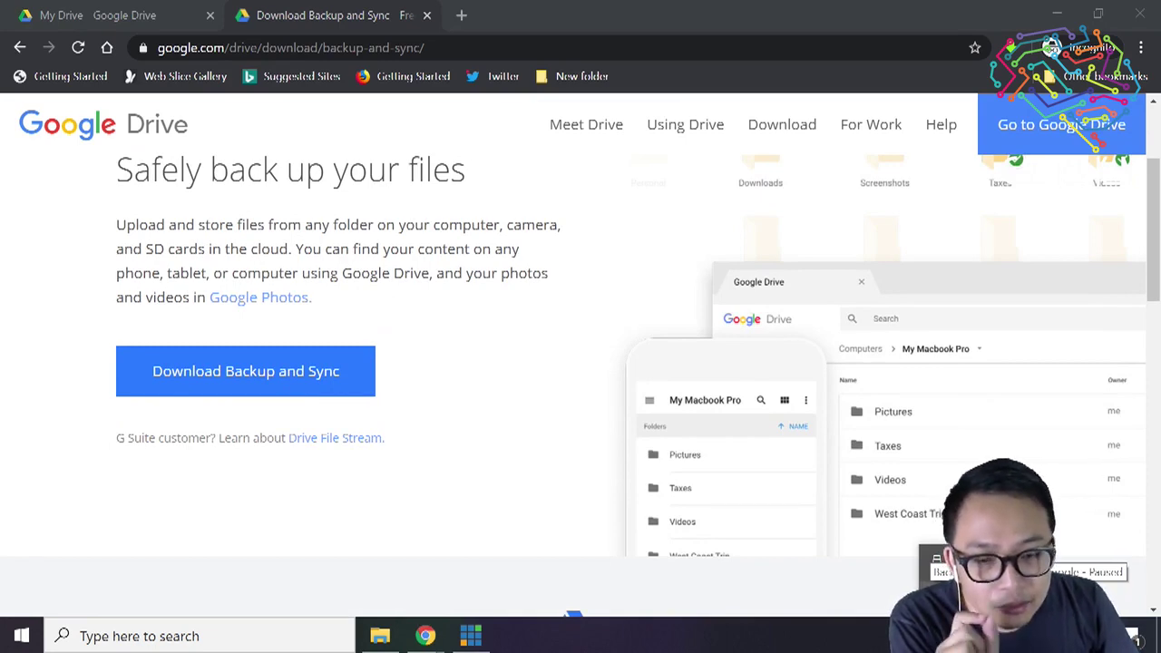
click(381, 636)
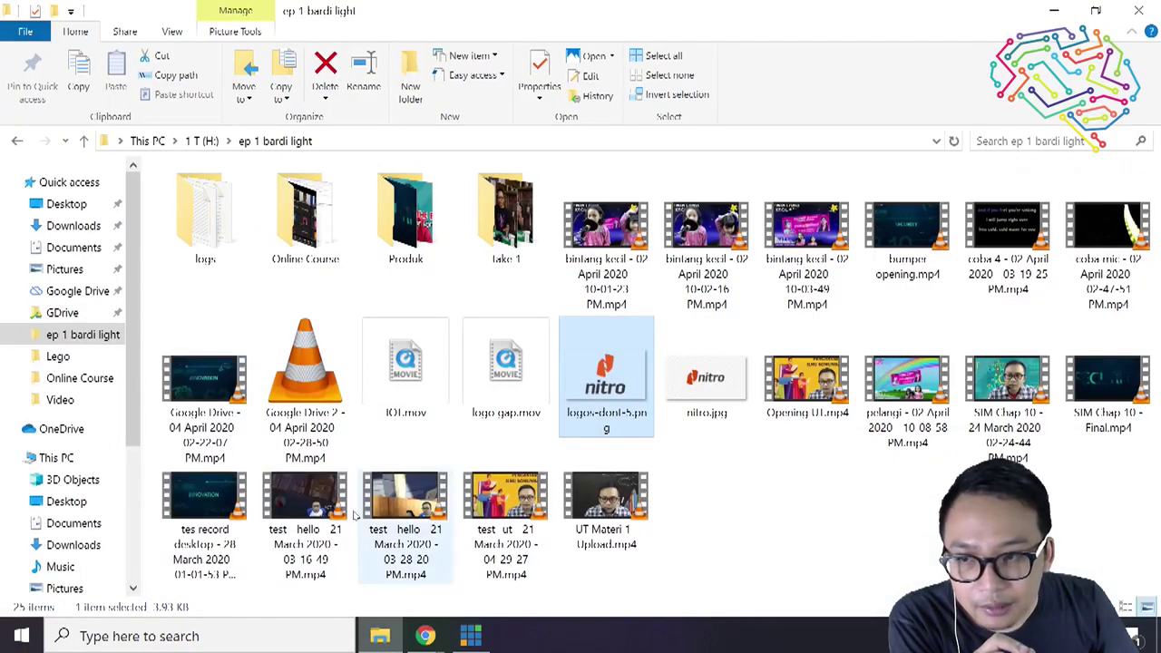
click(55, 313)
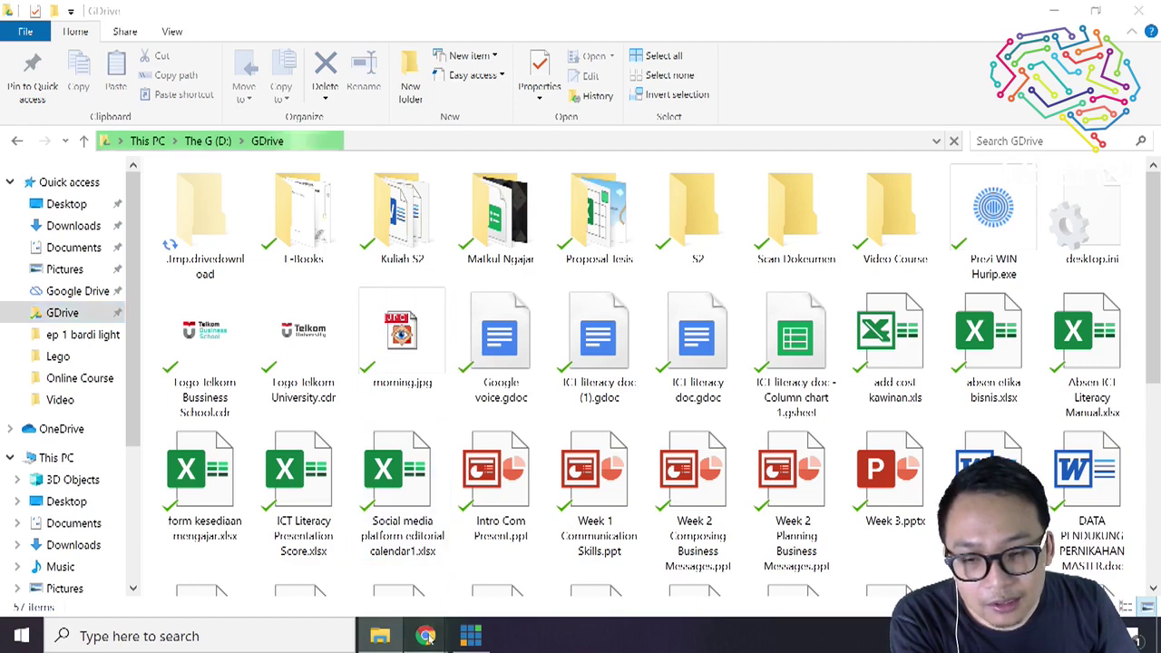
Step: Compare My Drive in Chrome with the contents of the local GDrive folder in File Explorer
mouse_move(426, 636)
click(573, 526)
click(148, 11)
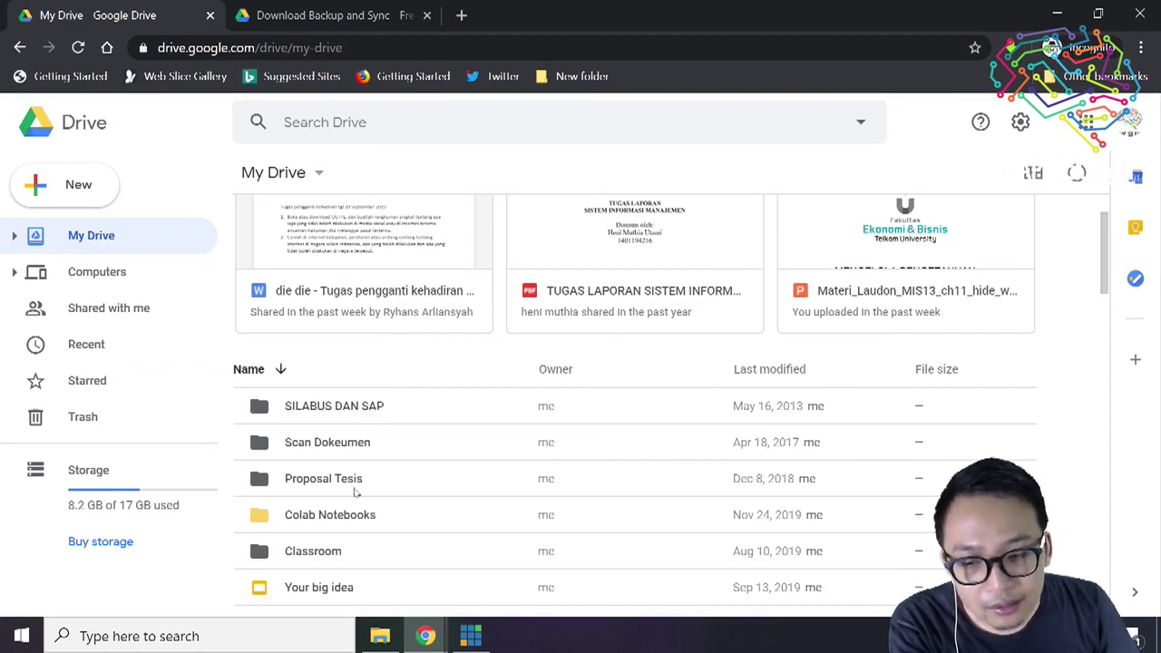
click(380, 635)
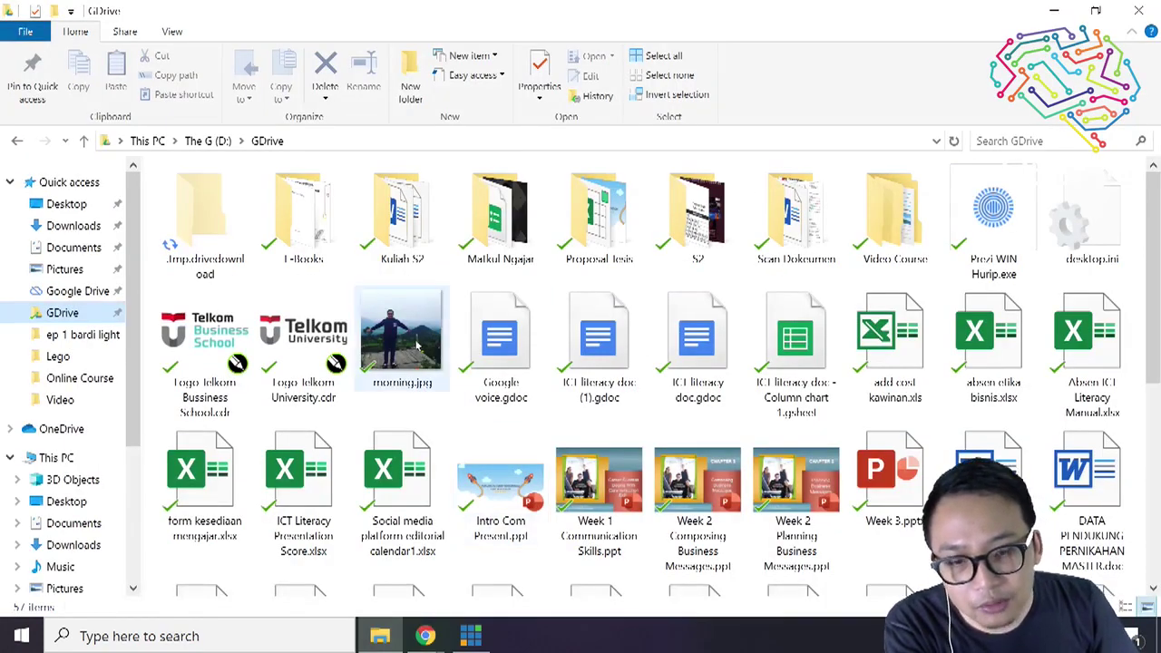
scroll(417, 345, down, 5)
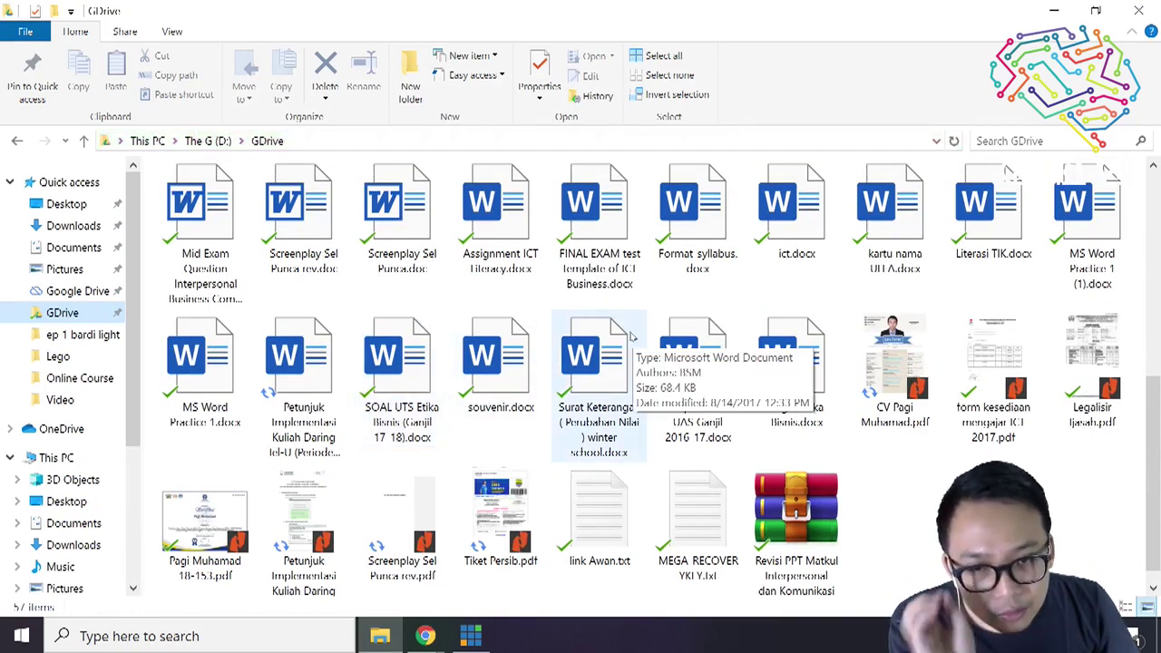
Step: Check the Backup and Sync background app again and switch back to My Drive in Chrome
click(974, 636)
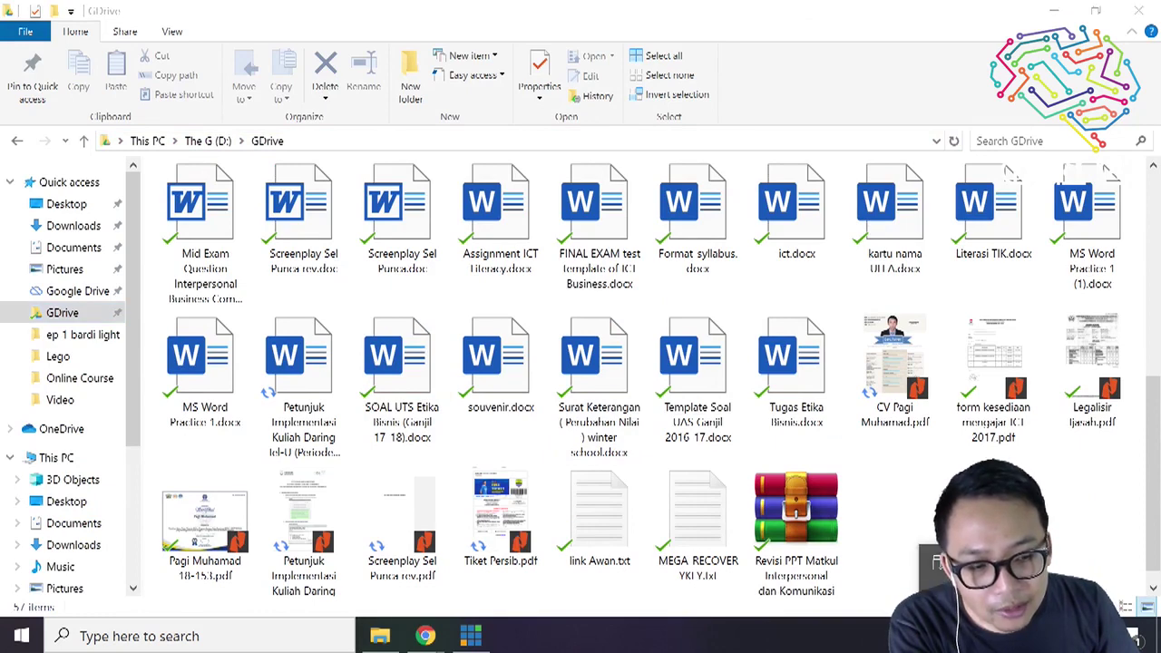
click(891, 514)
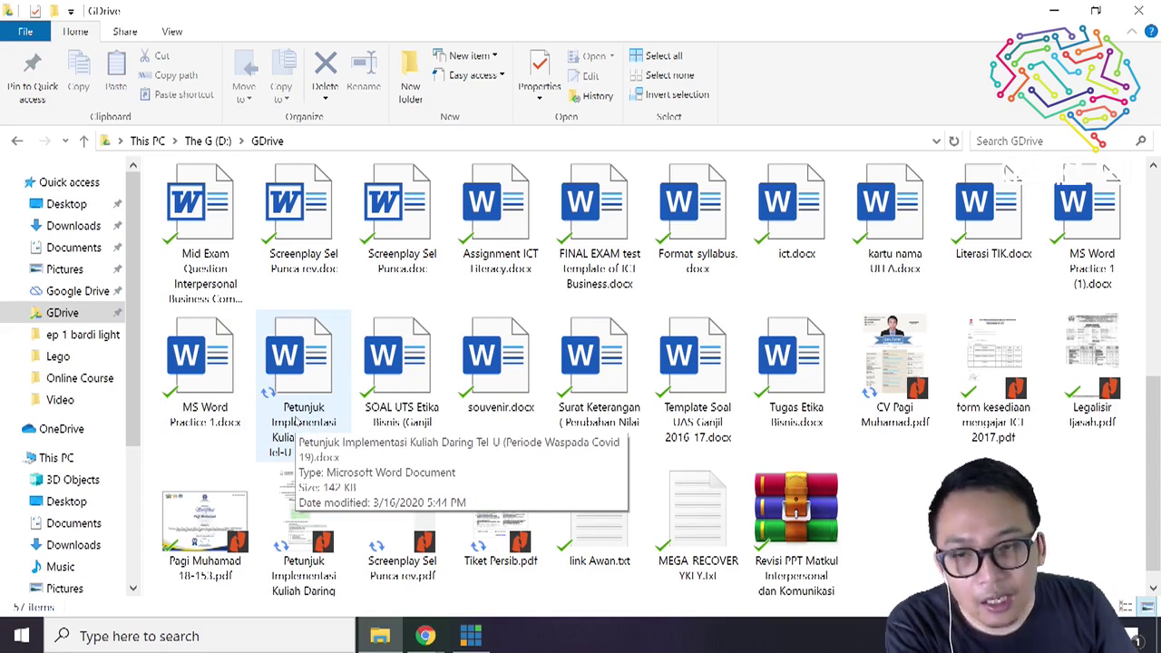
mouse_move(425, 636)
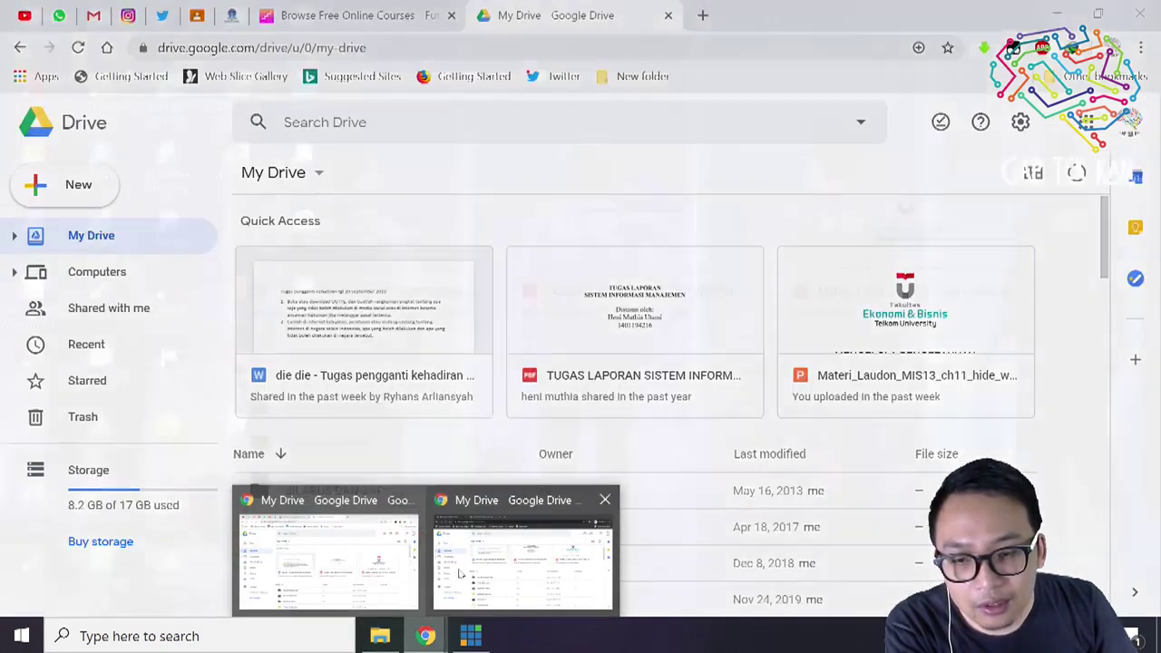
click(332, 554)
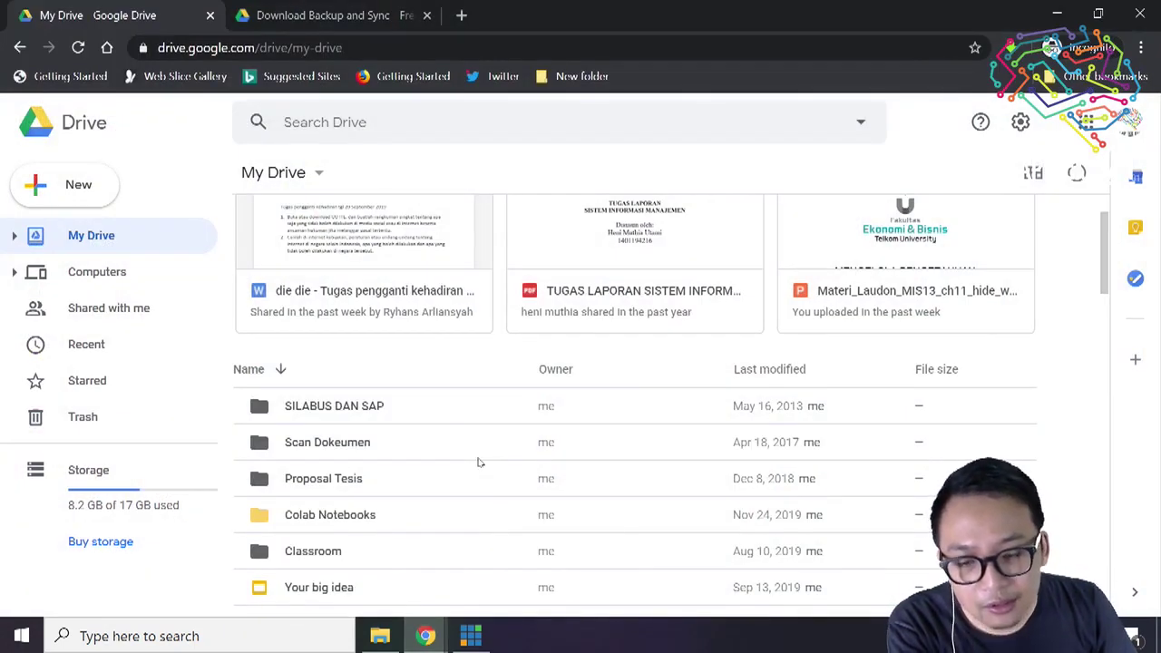
Step: Compare the files in the local GDrive folder in File Explorer with the My Drive list in Chrome
click(379, 637)
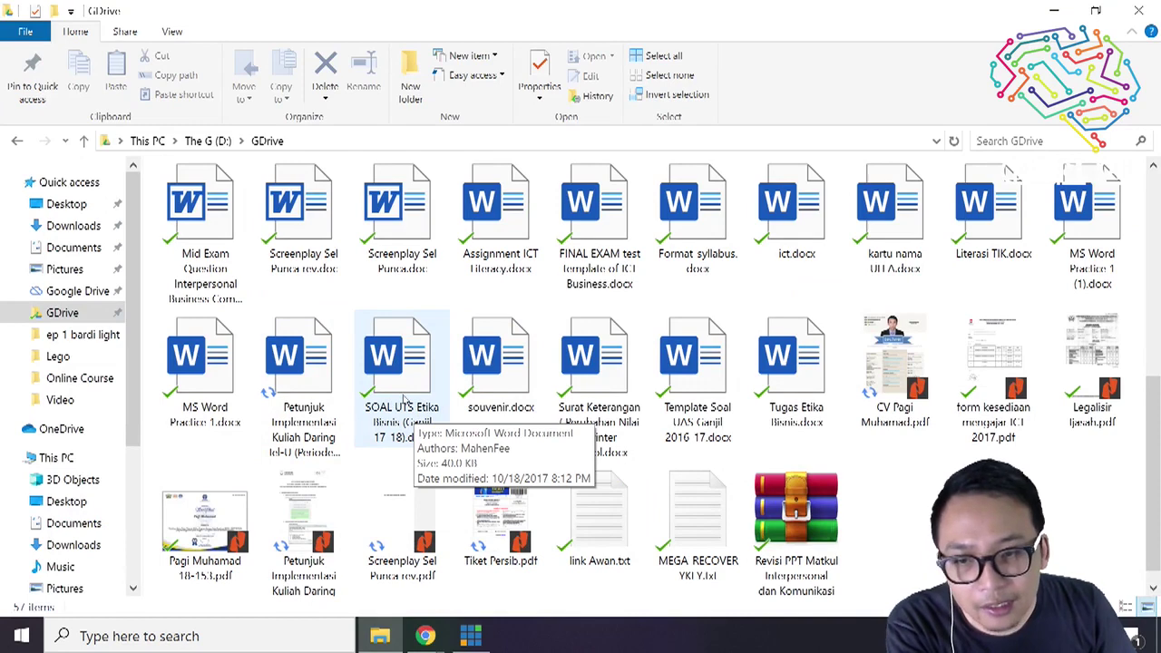
click(434, 638)
click(524, 548)
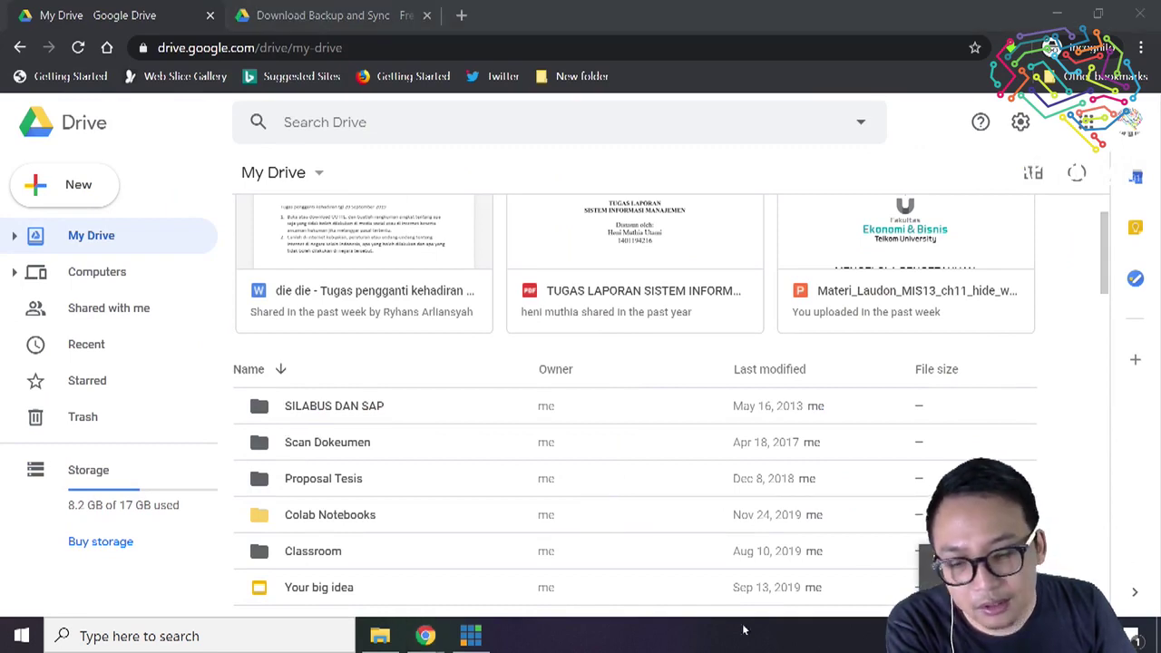
mouse_move(424, 636)
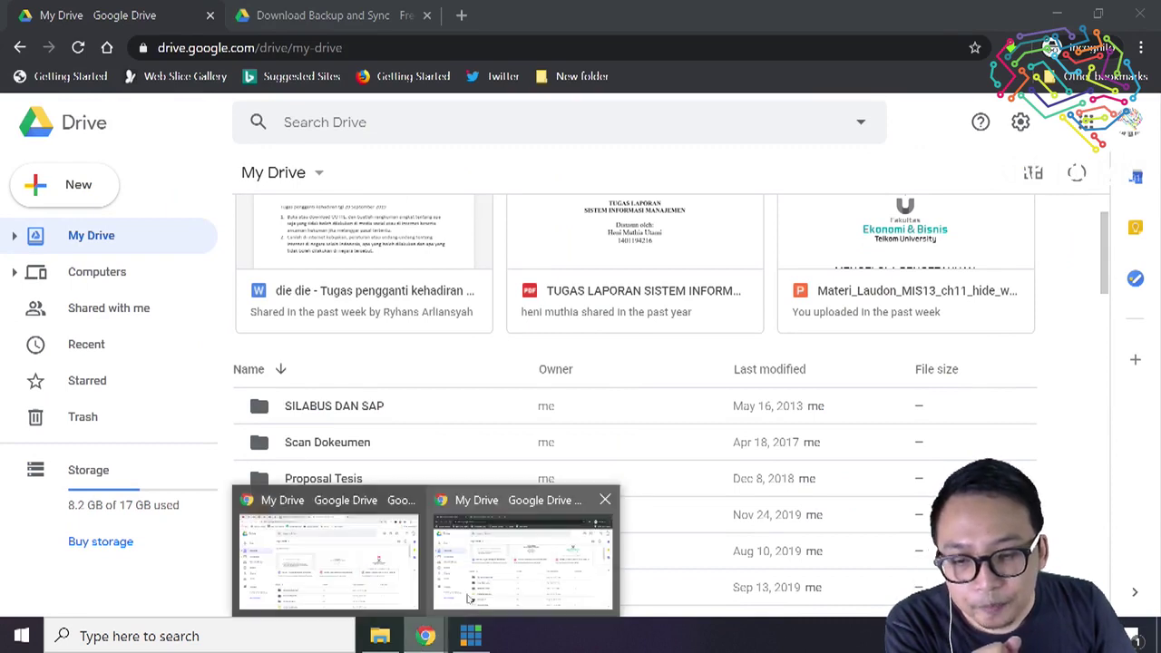
click(498, 580)
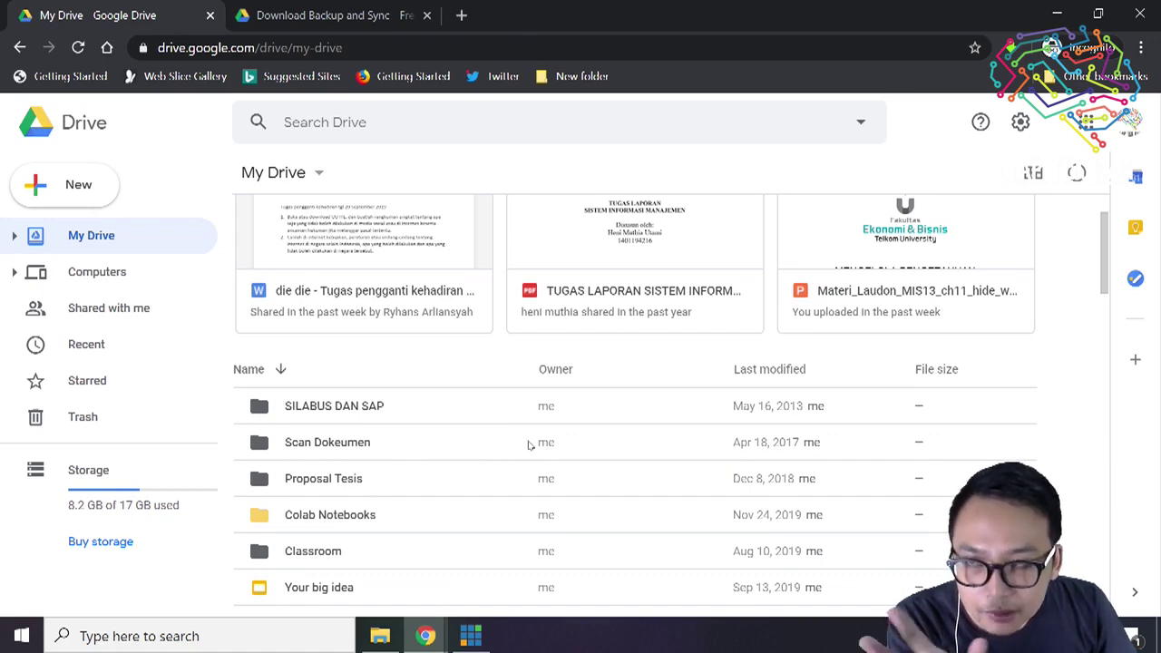
scroll(363, 308, up, 1)
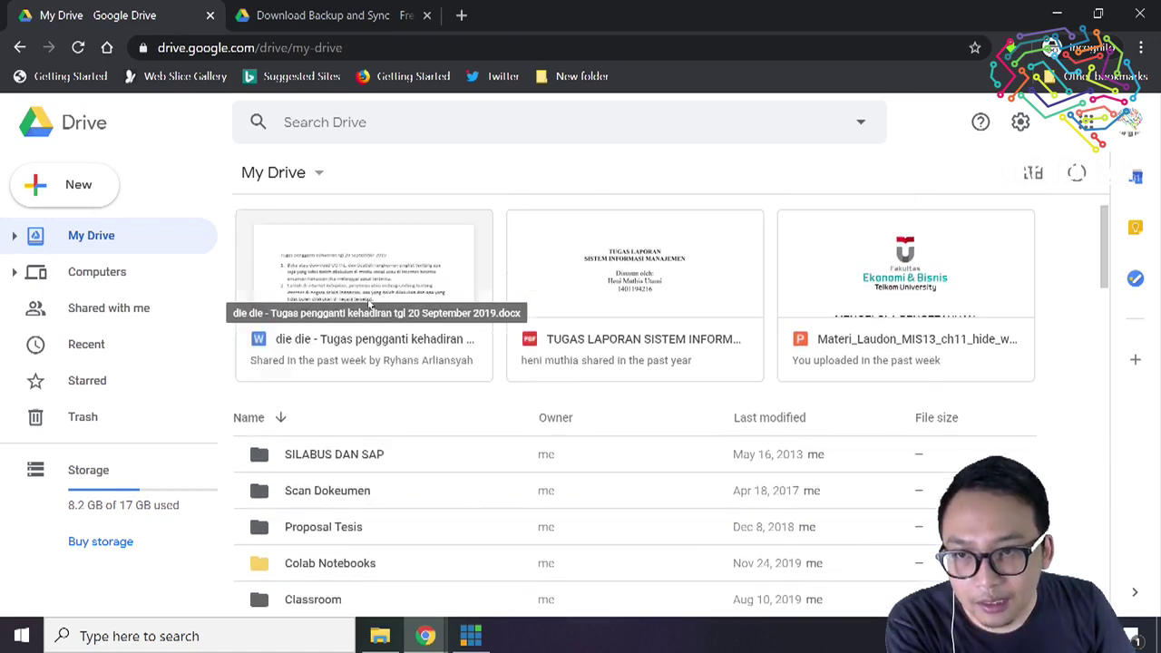
scroll(356, 313, down, 2)
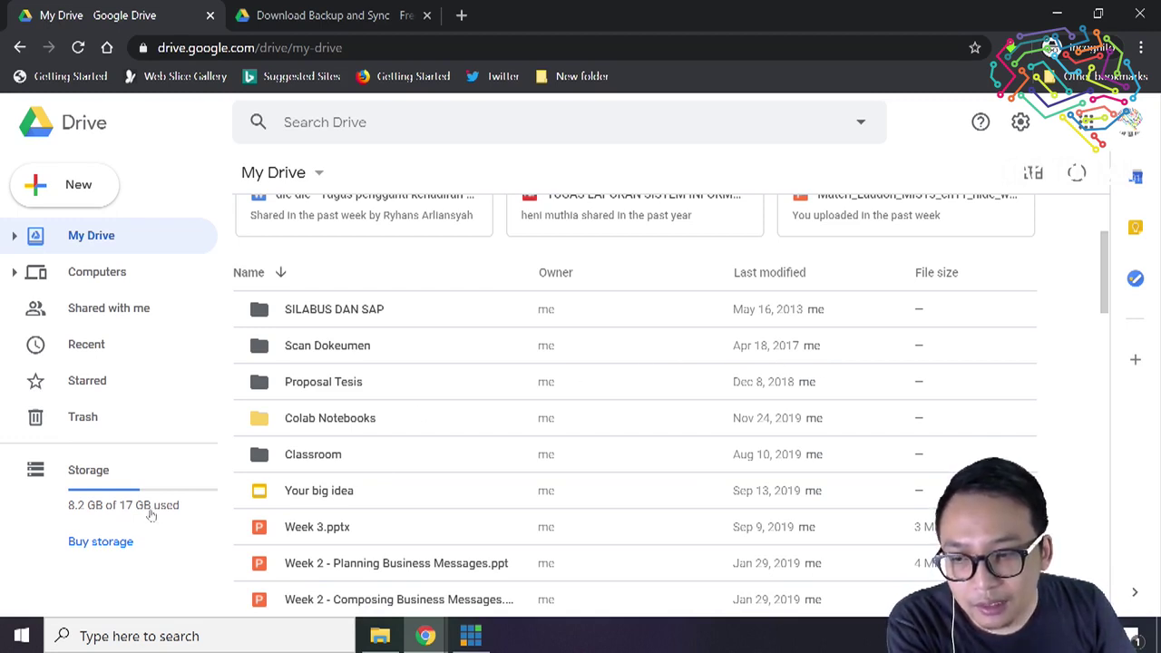
Step: Open the page for buying more storage and review the Google One plans, including what the 100 GB plan includes
click(100, 541)
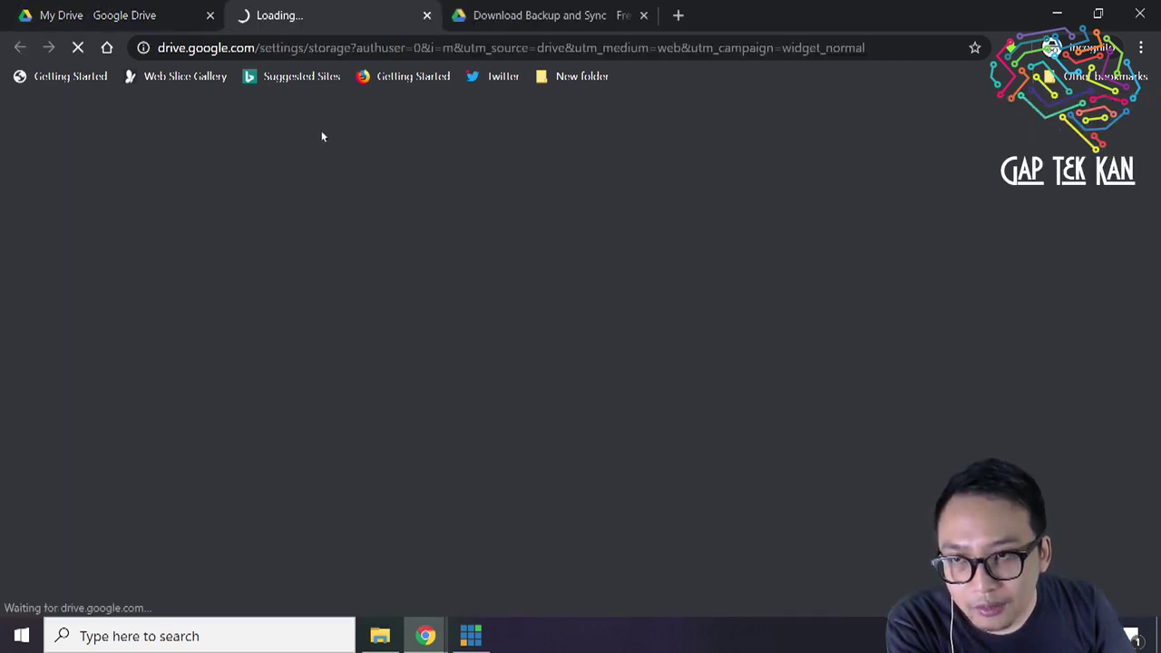
click(111, 13)
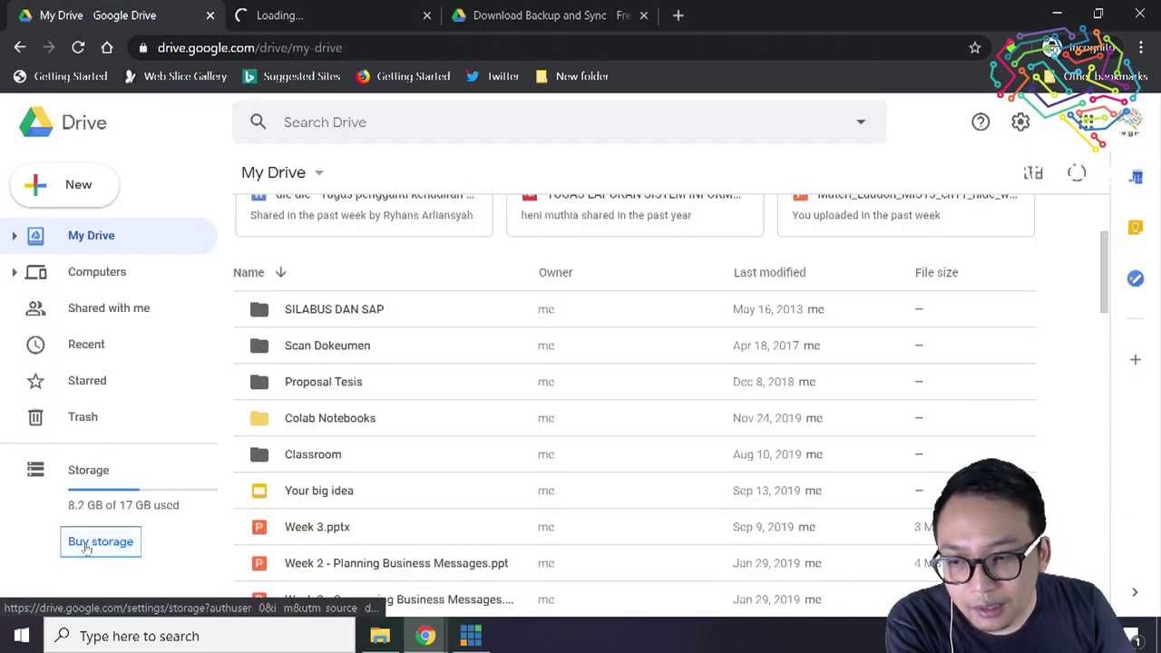
key(ctrl+Tab)
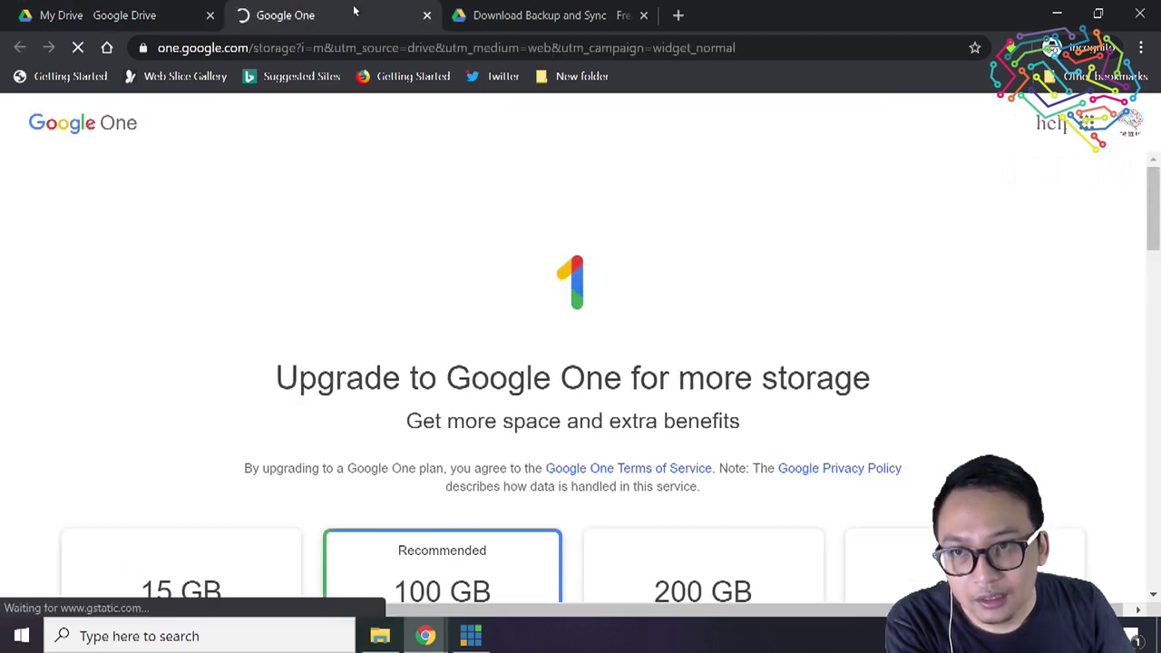
scroll(448, 292, down, 3)
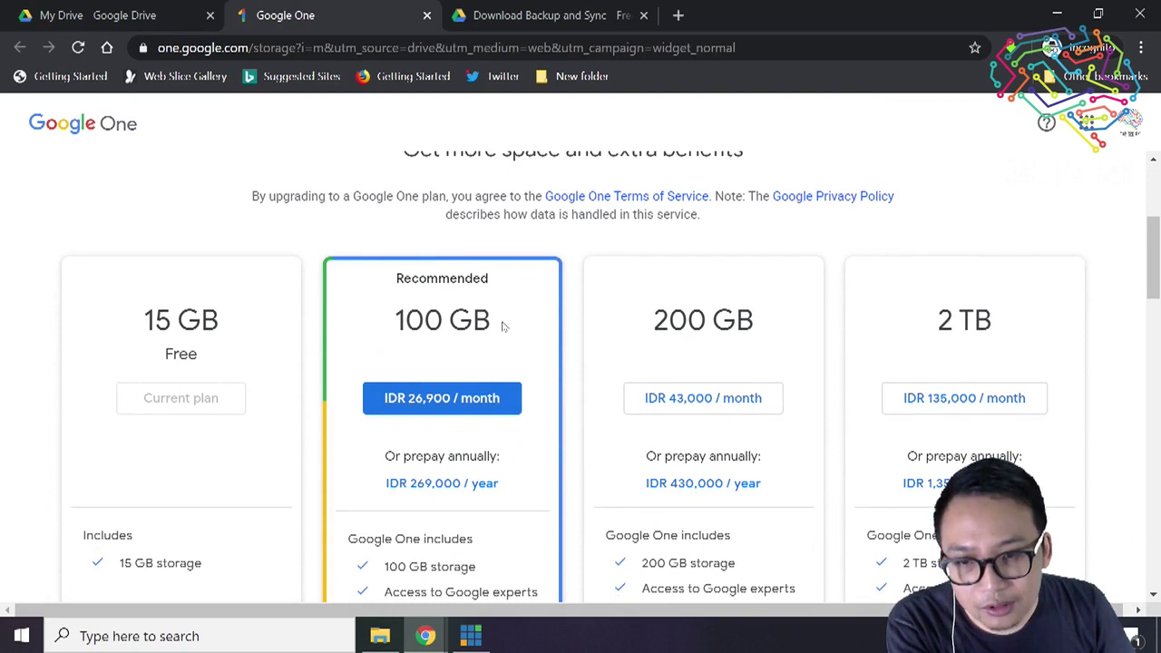
click(417, 399)
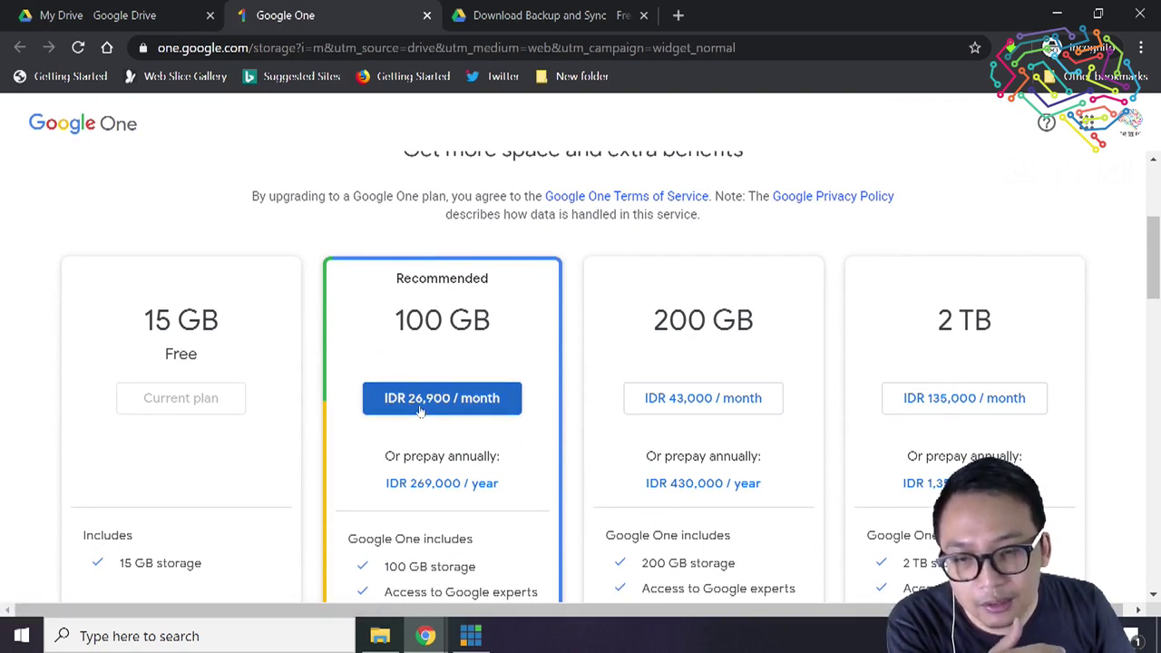
scroll(440, 454, down, 1)
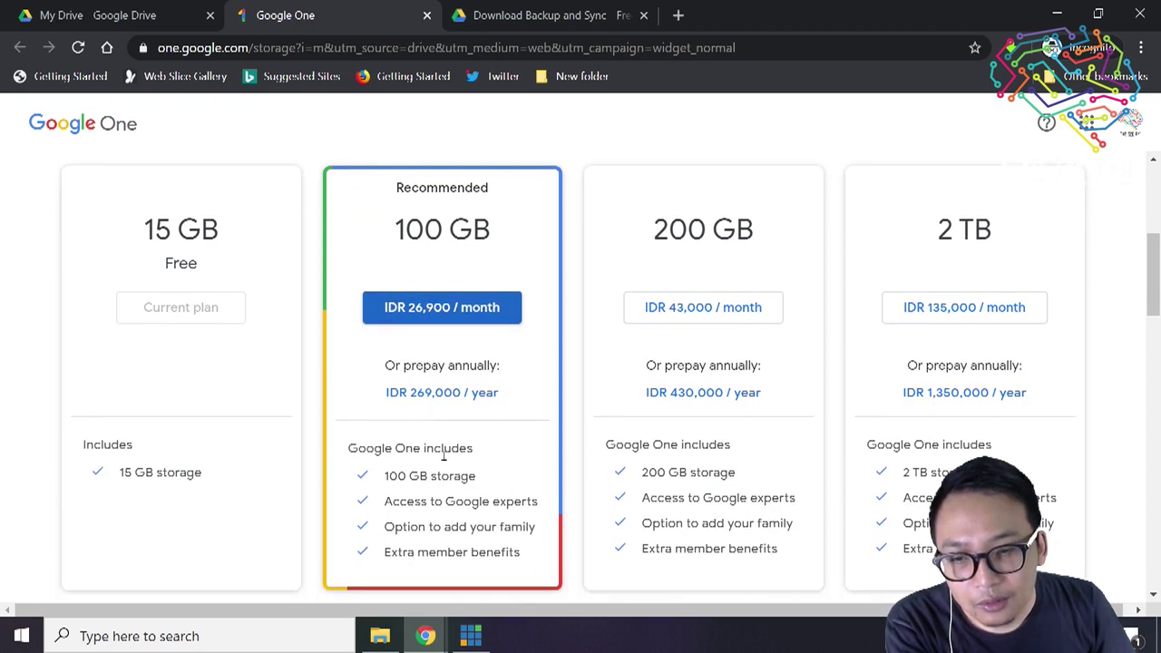
drag(382, 477, 475, 485)
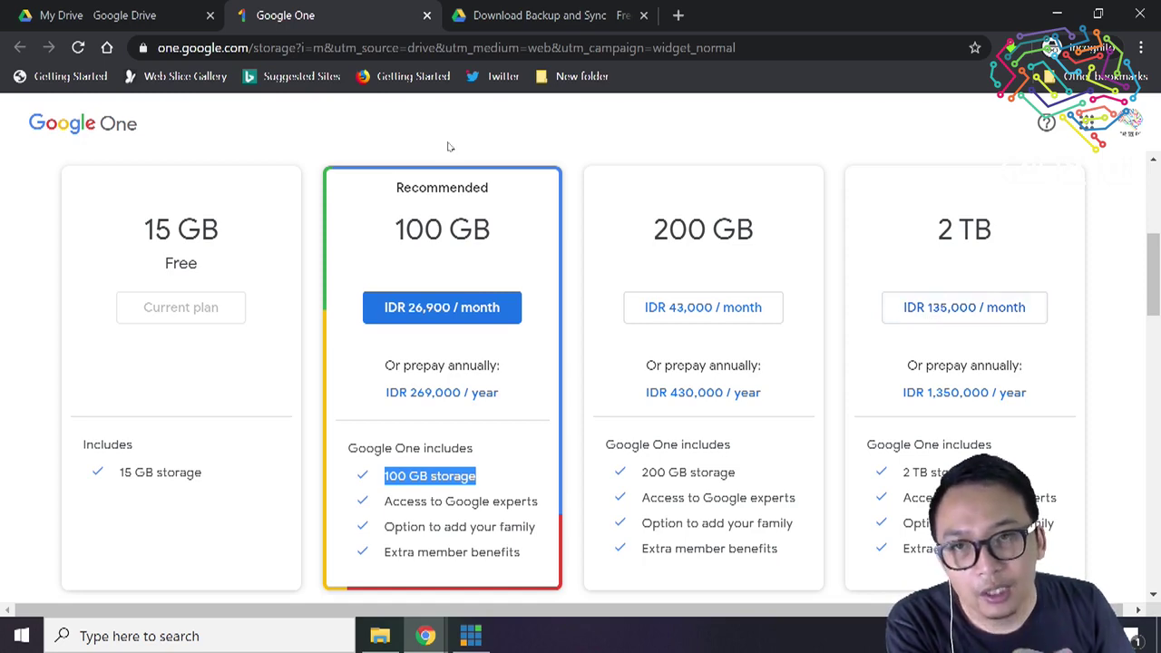
Step: Return to My Drive and create a new blank Google Docs document
click(54, 7)
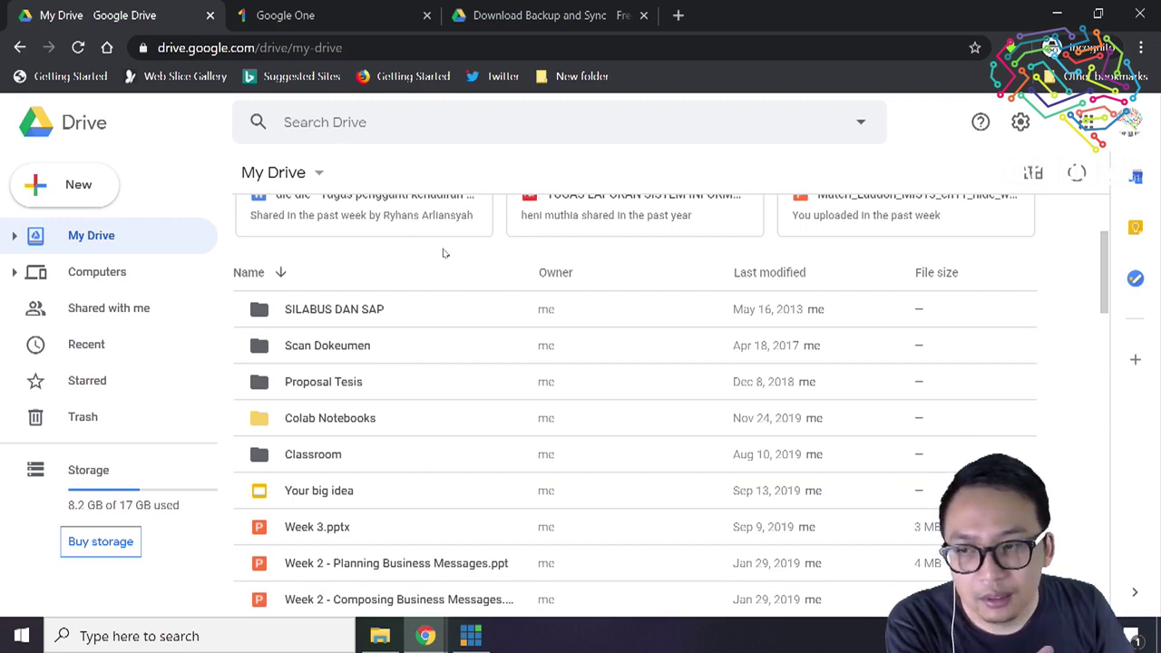
click(56, 187)
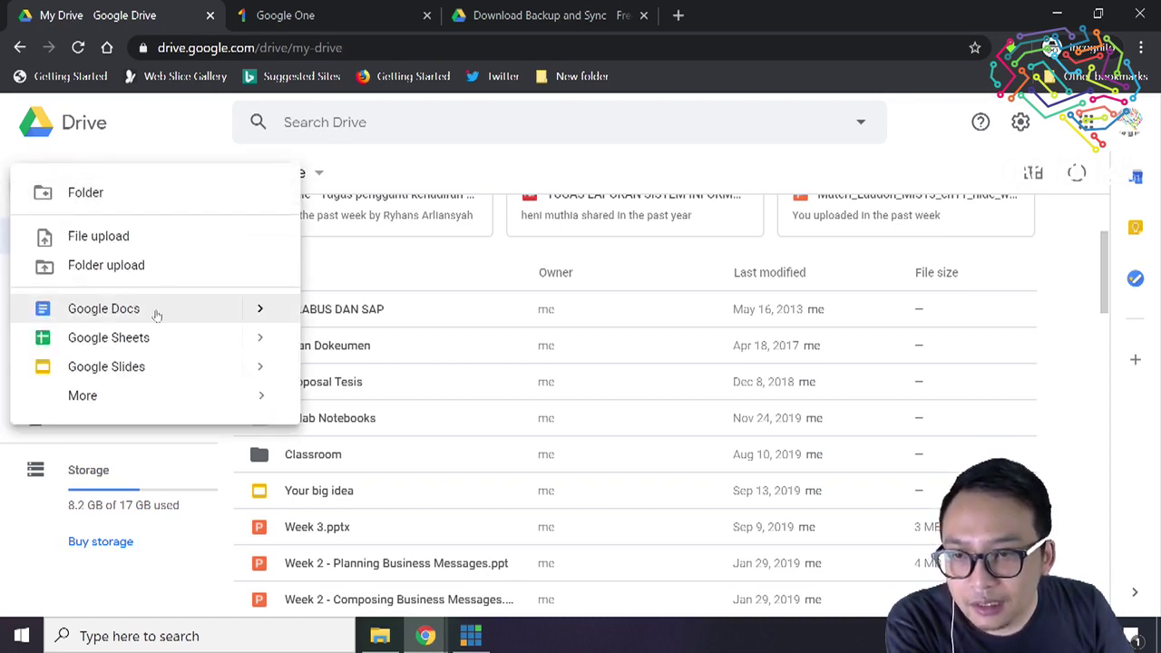
click(260, 310)
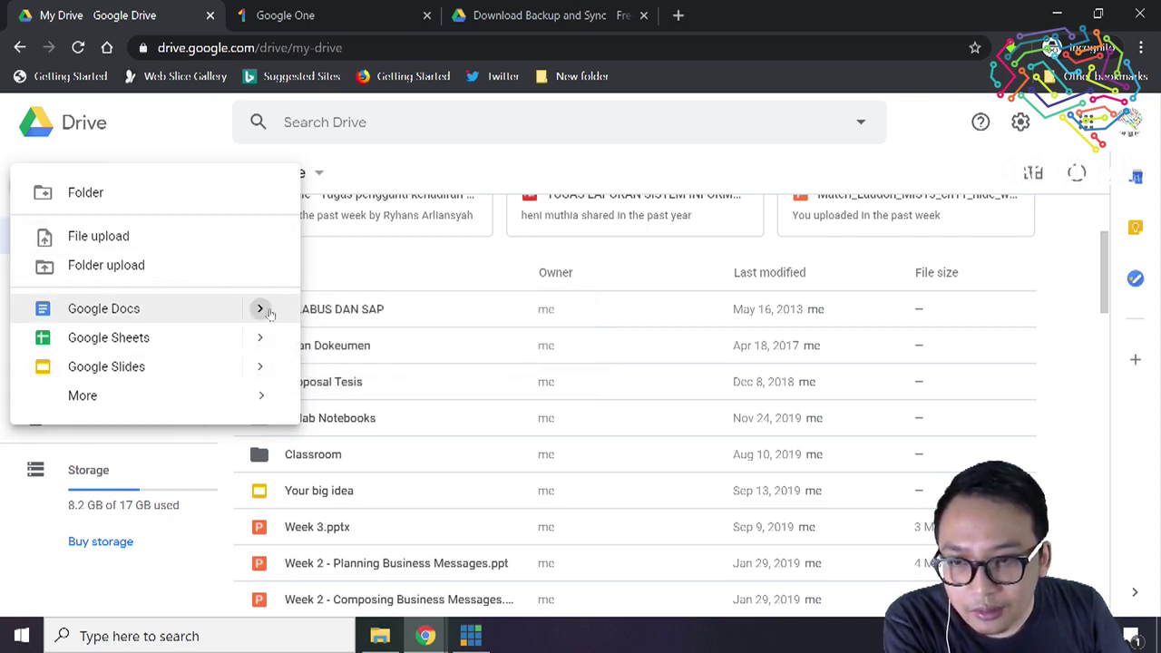
mouse_move(269, 312)
click(419, 327)
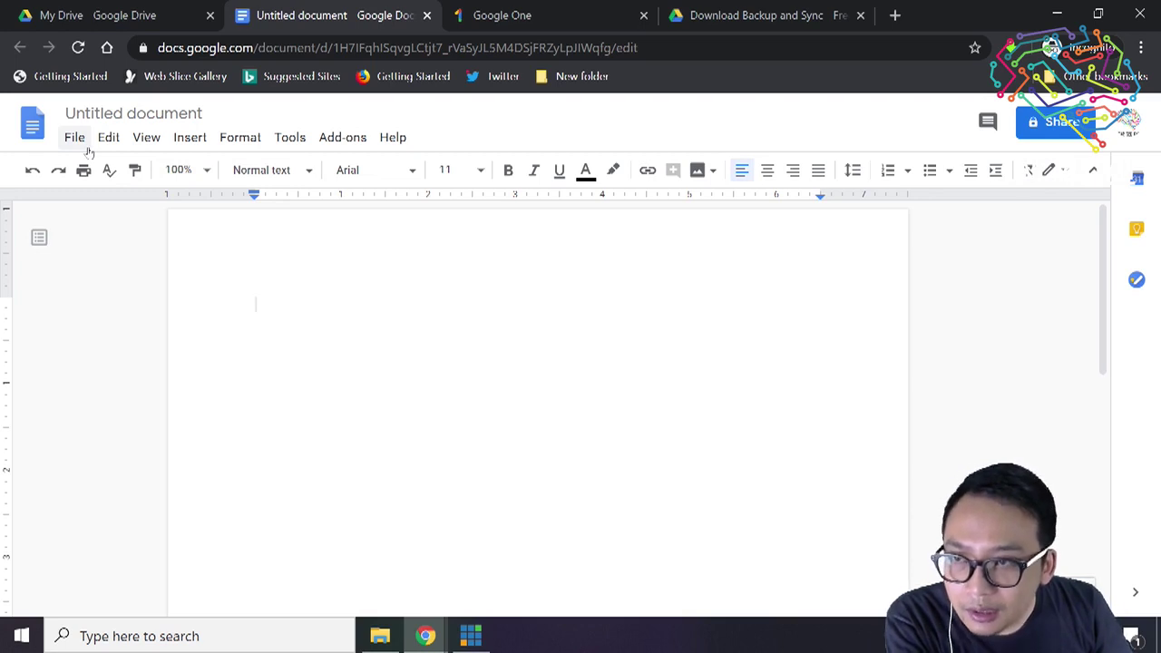
Step: Look over the editing commands available in the untitled document, such as undo, paste, and find and replace
click(87, 148)
mouse_move(117, 151)
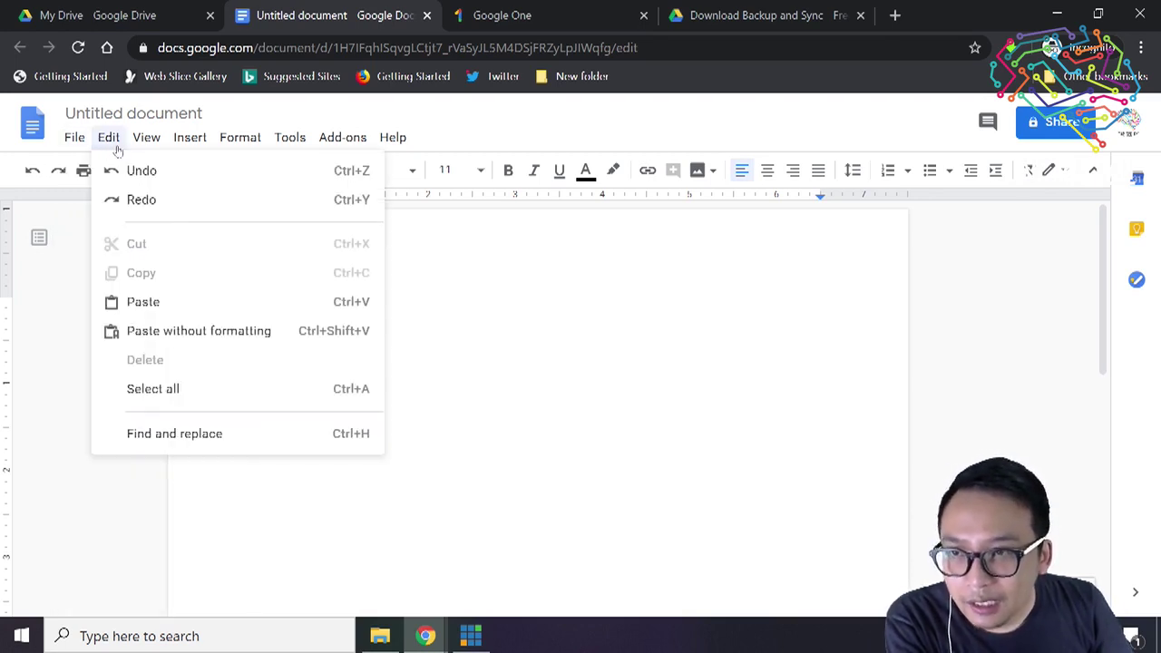
mouse_move(164, 148)
click(332, 376)
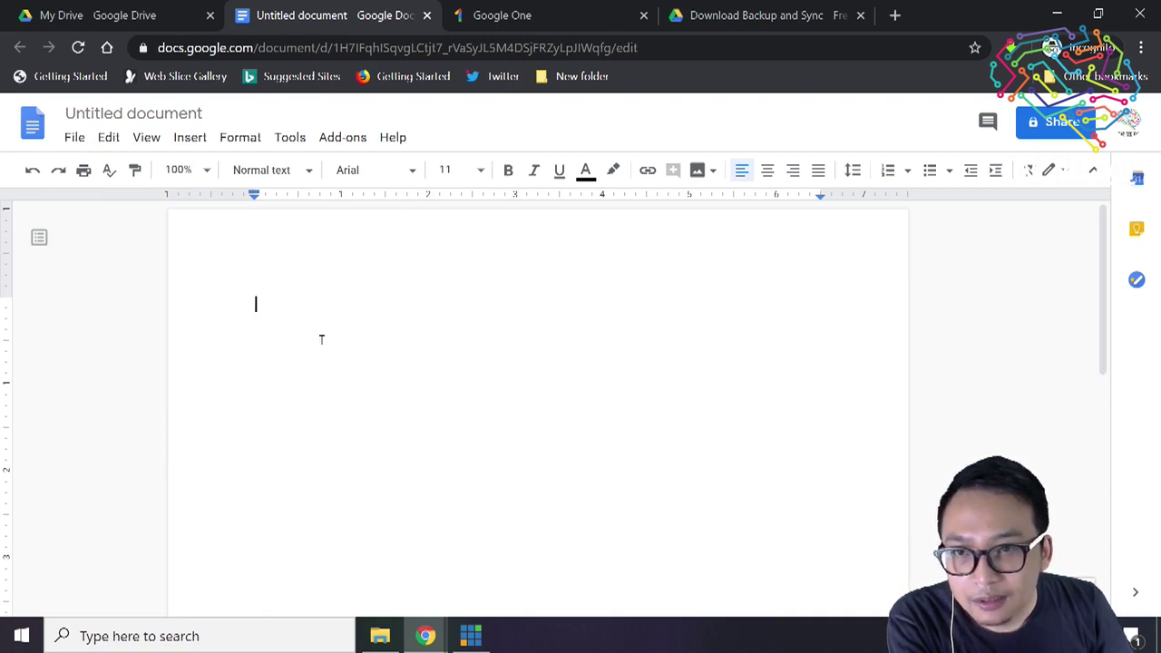
click(110, 142)
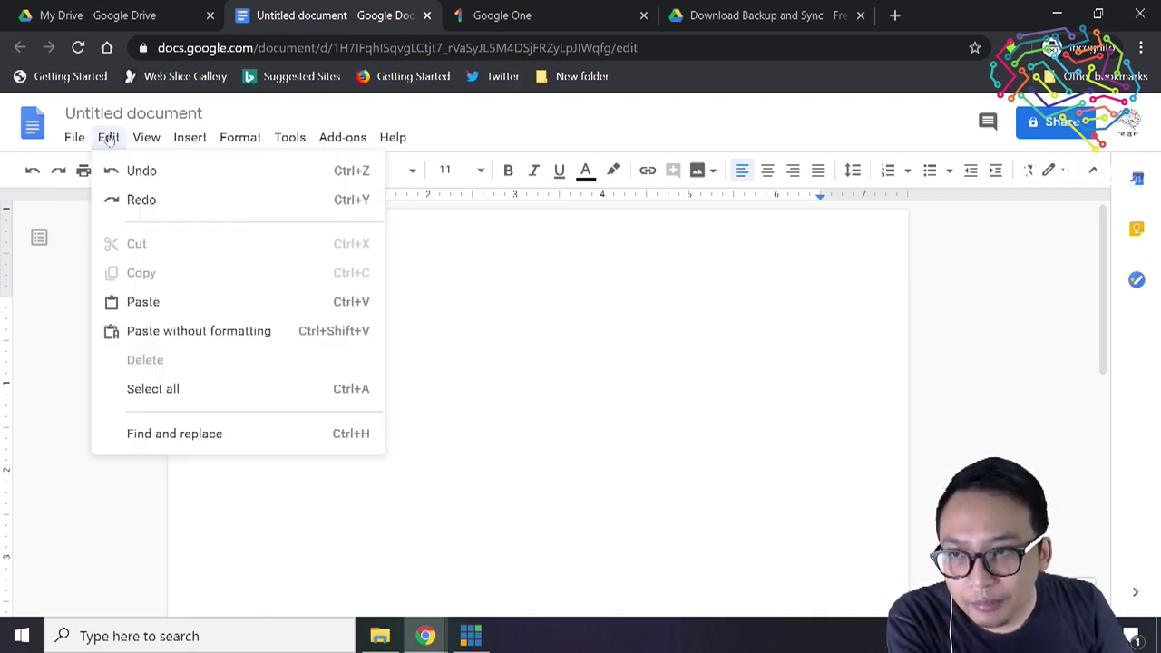
mouse_move(81, 141)
scroll(122, 302, down, 2)
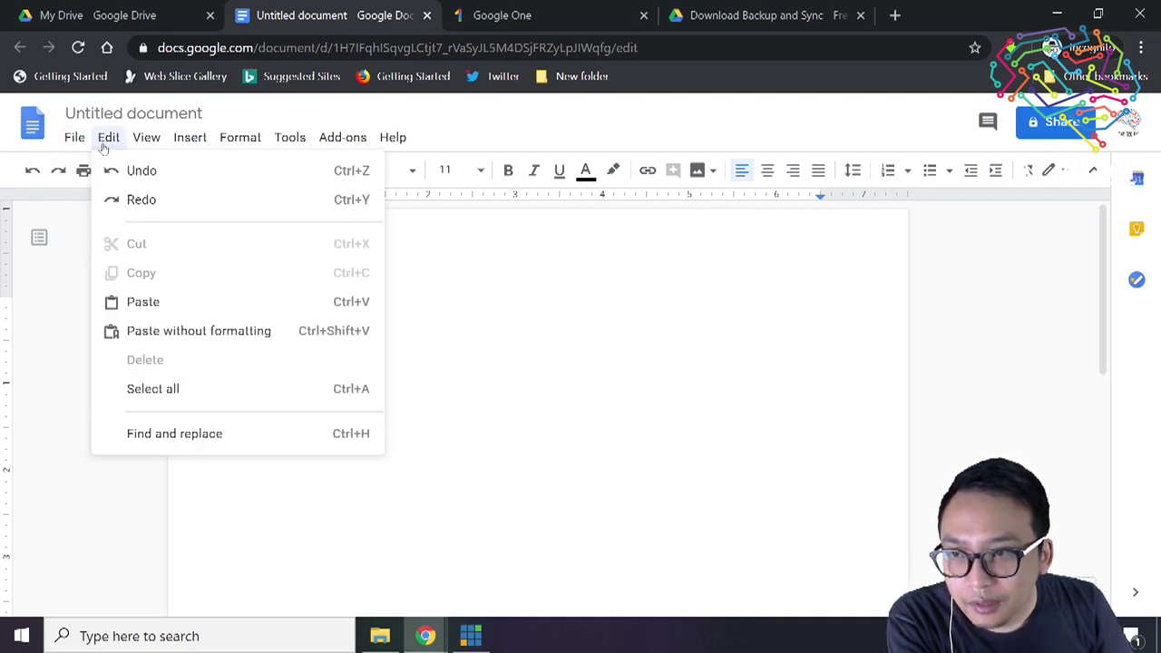
Step: Review the elements that can be inserted into the document, including tables, drawings, charts, headers and footers, page numbers and breaks
mouse_move(189, 143)
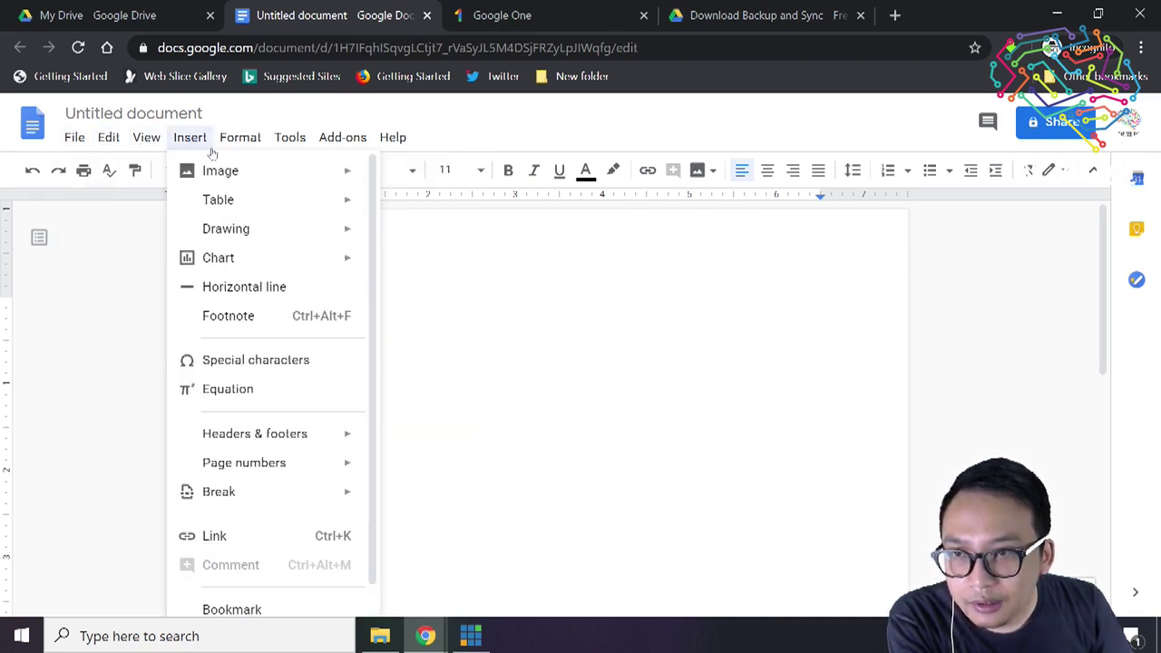
mouse_move(242, 172)
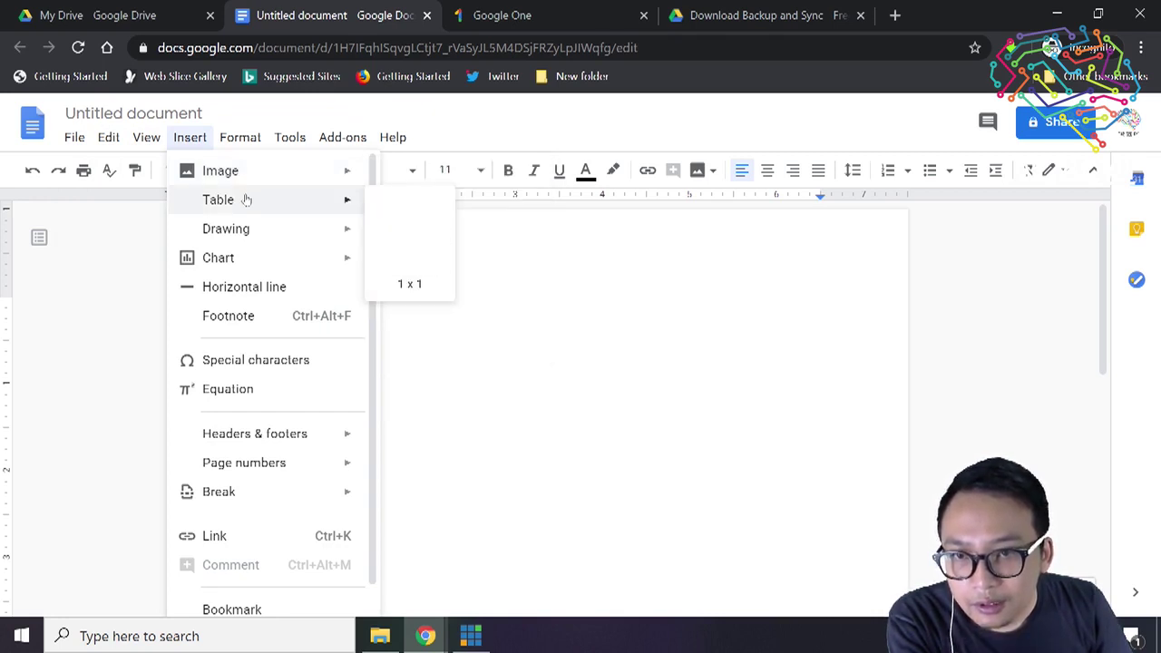
mouse_move(245, 234)
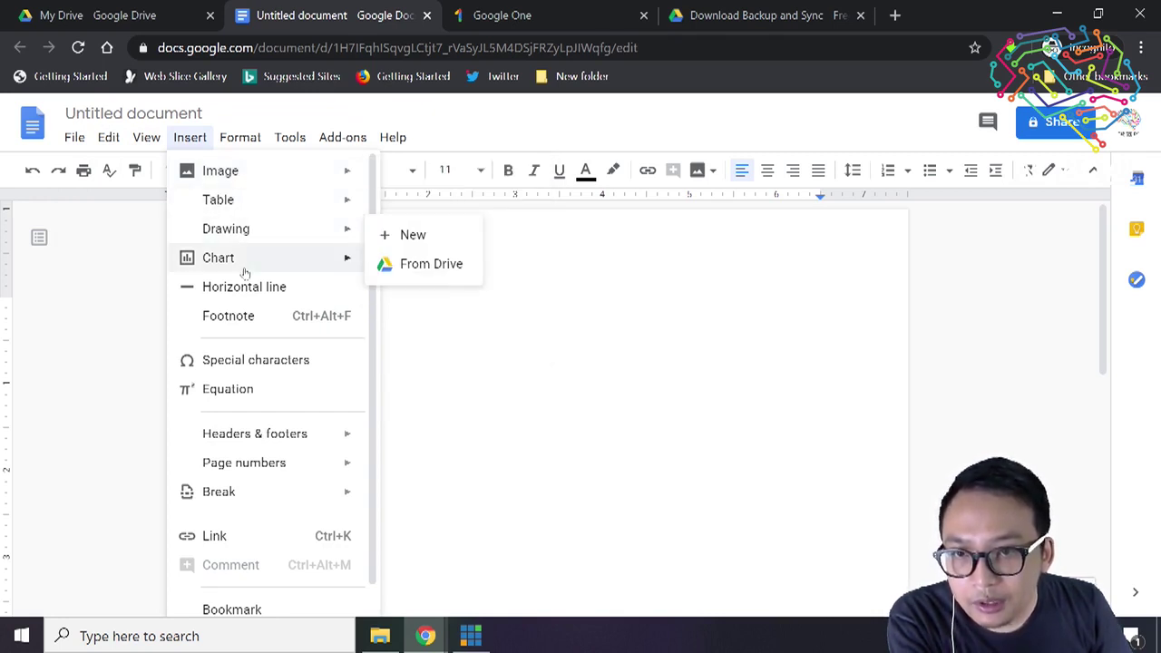
mouse_move(244, 271)
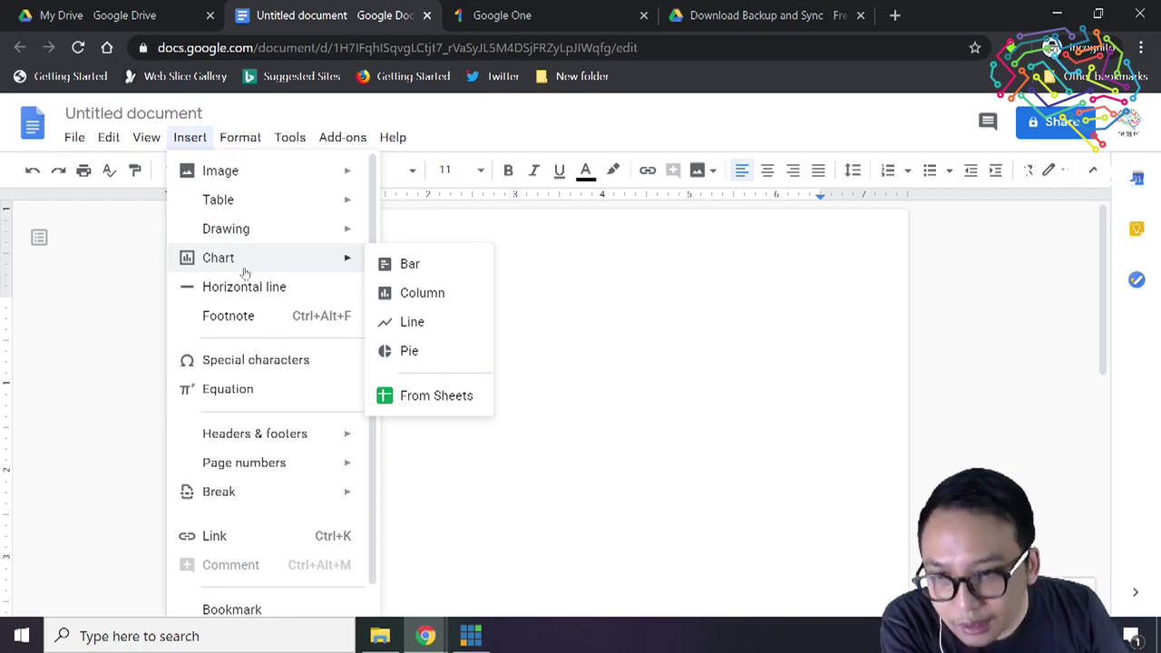
scroll(243, 271, down, 1)
mouse_move(275, 392)
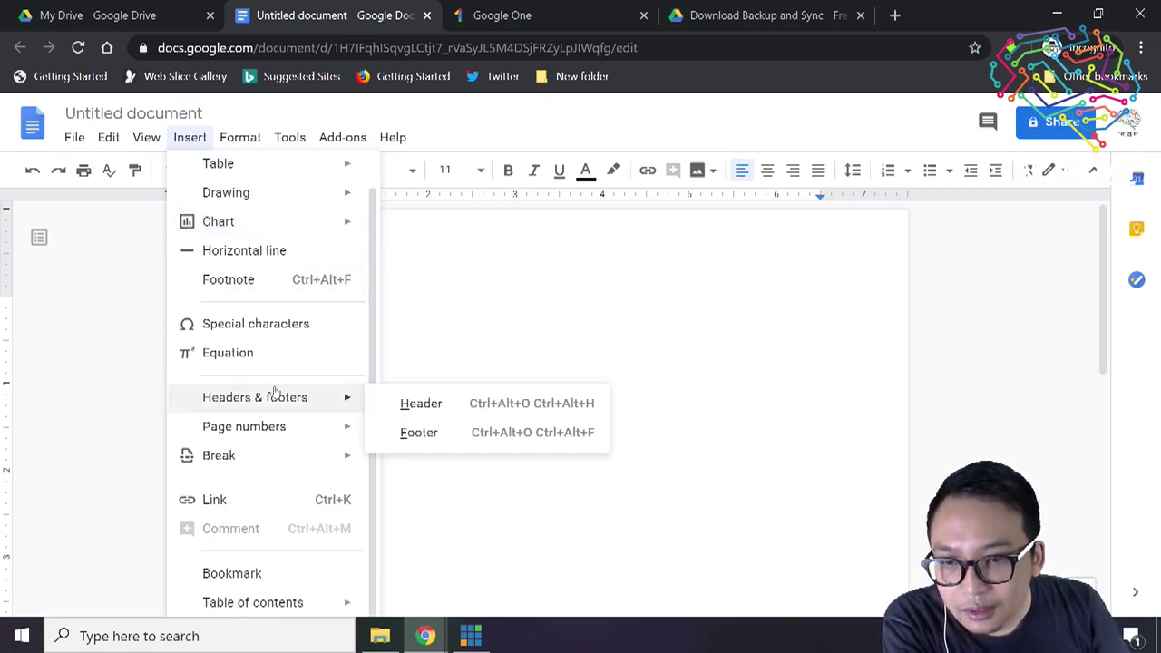
mouse_move(280, 426)
mouse_move(283, 462)
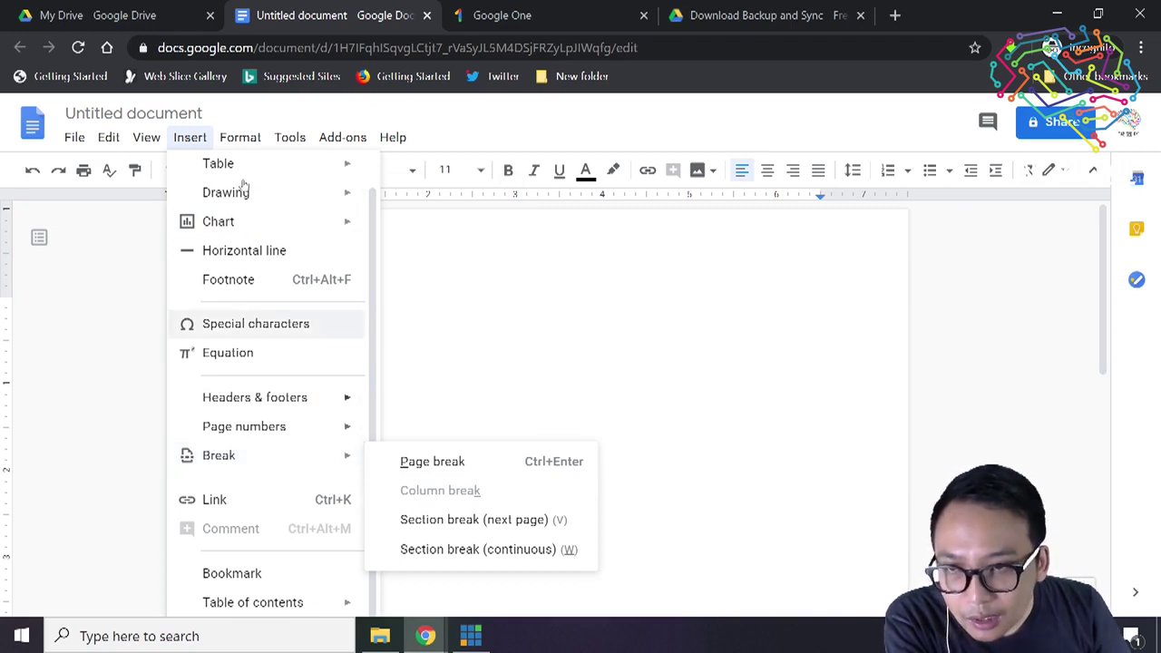
Step: Review the document's text, paragraph and alignment formatting options and its additional tools
mouse_move(231, 142)
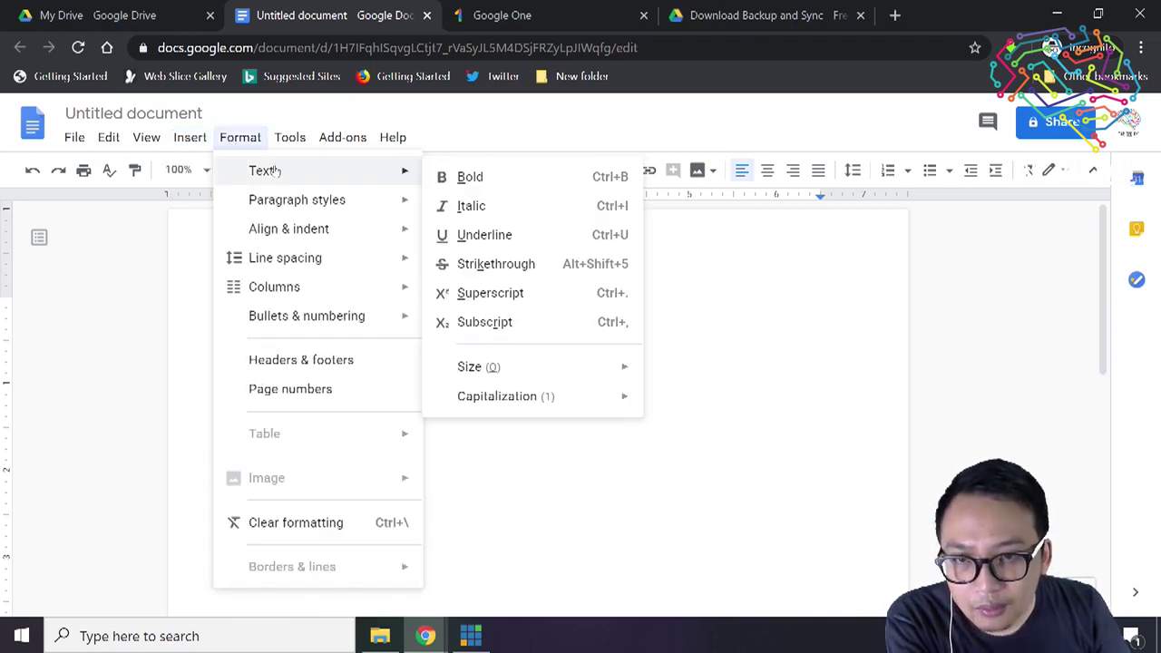
mouse_move(284, 204)
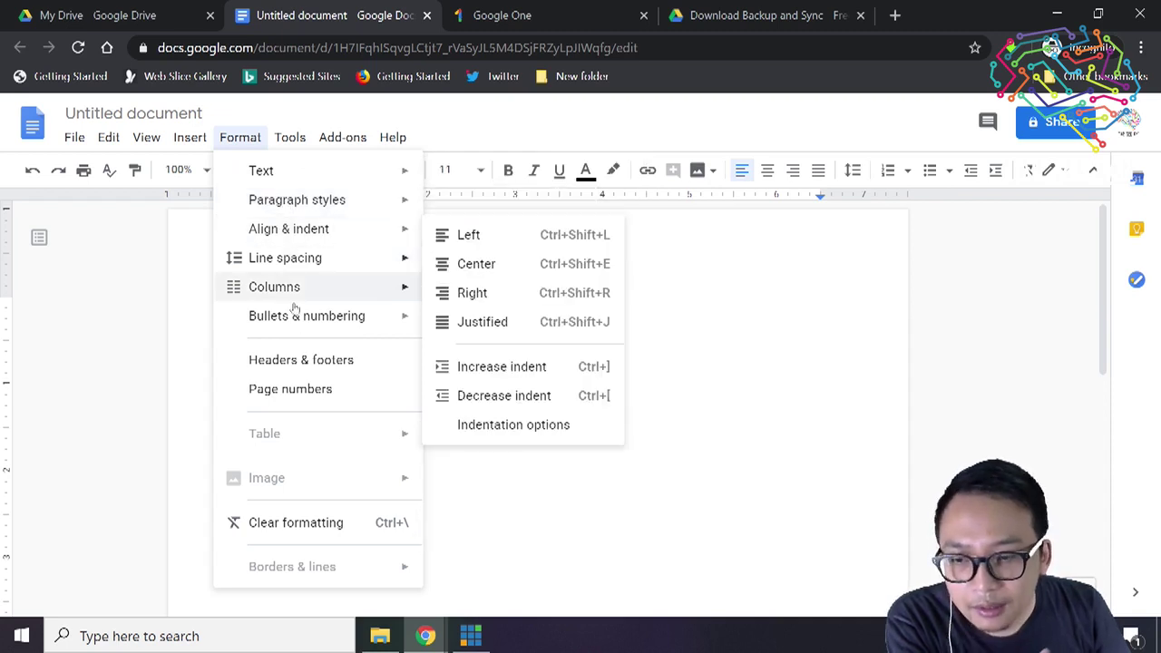
mouse_move(289, 138)
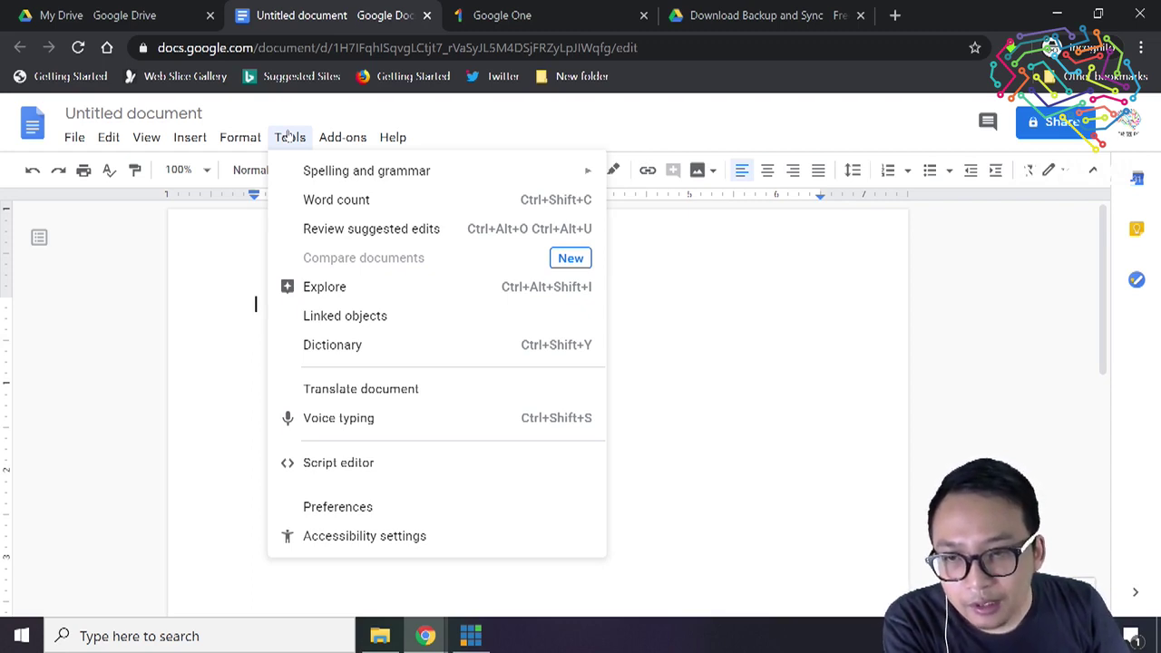
mouse_move(245, 137)
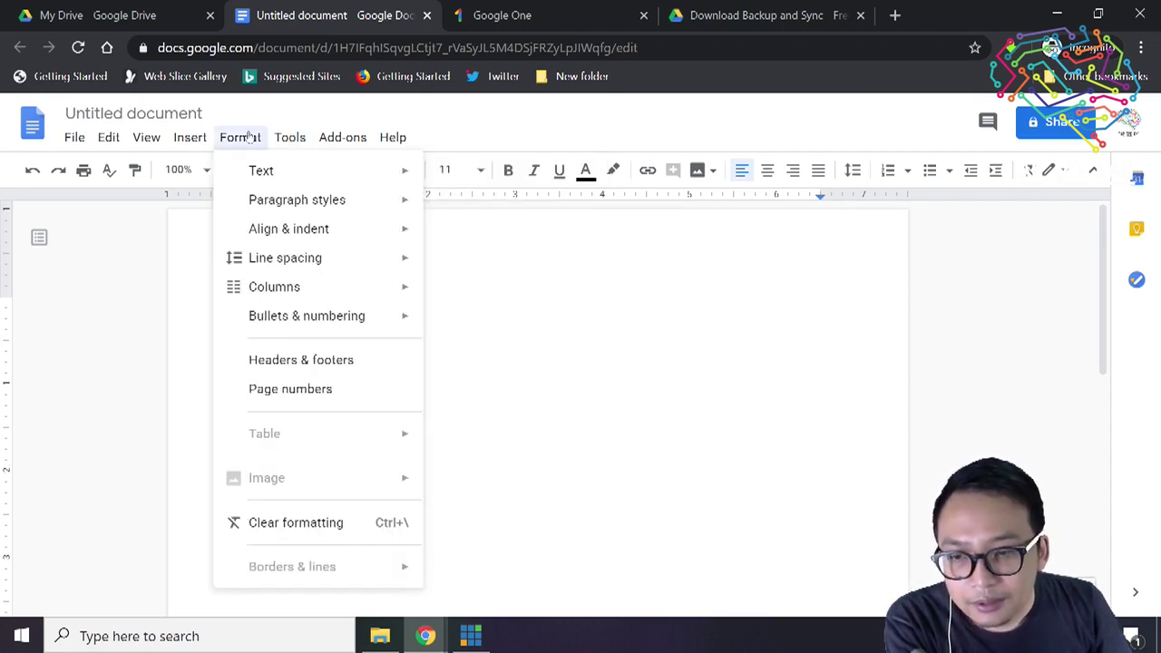
mouse_move(193, 140)
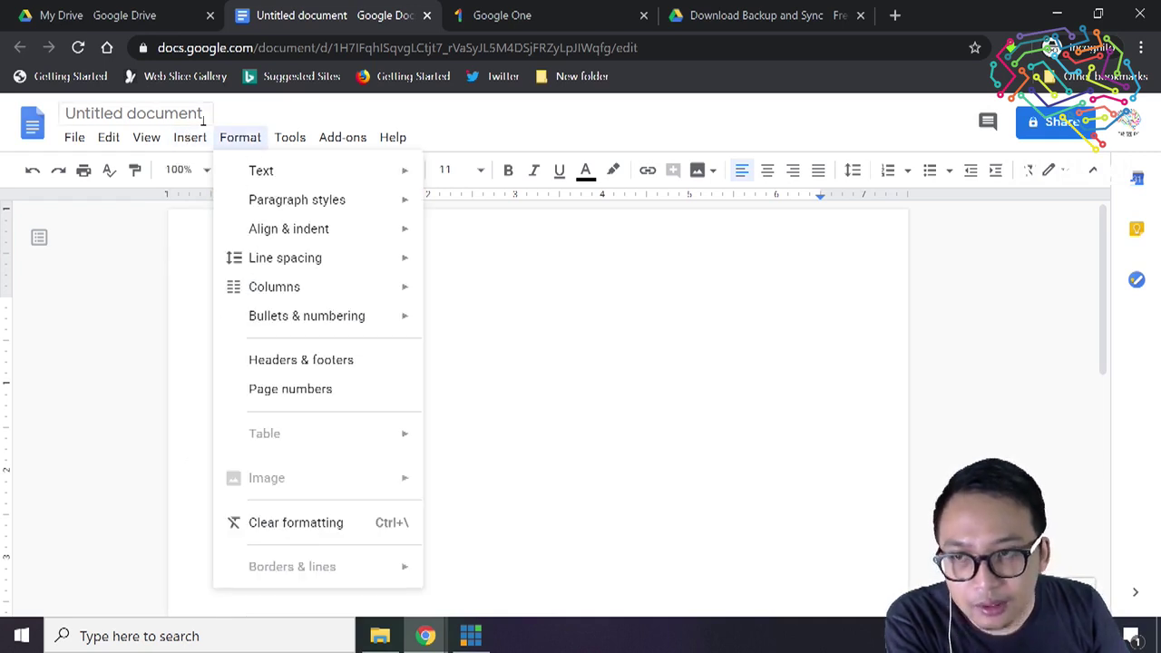
Step: Start voice typing in the untitled document and set its language to Bahasa Indonesia
mouse_move(280, 136)
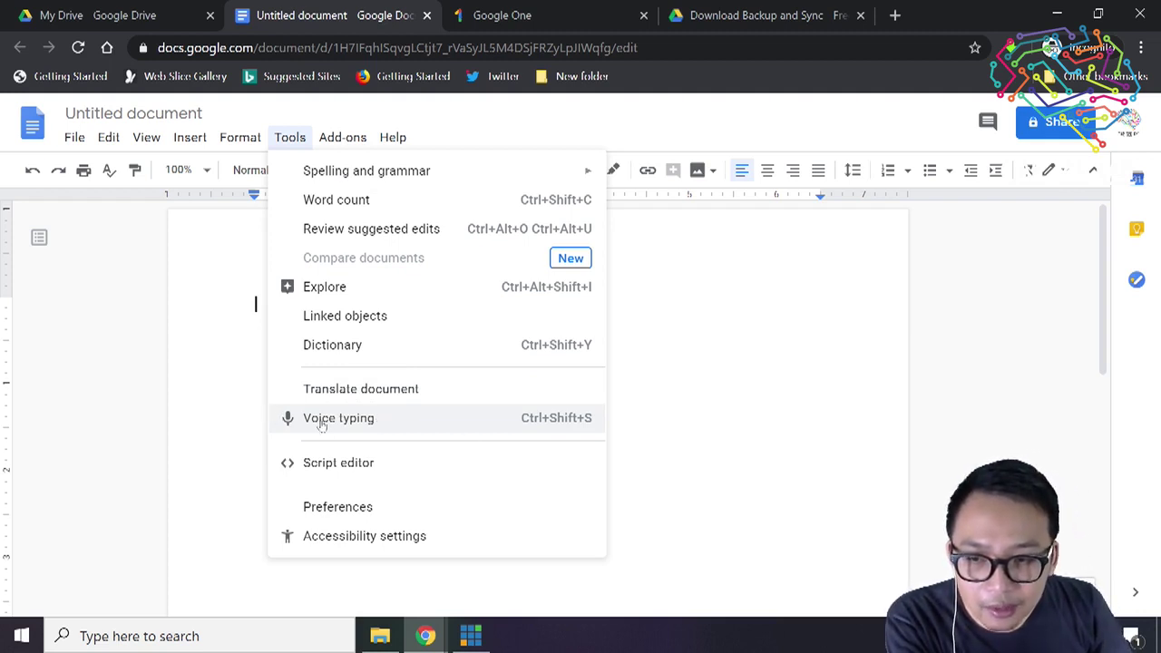
click(510, 421)
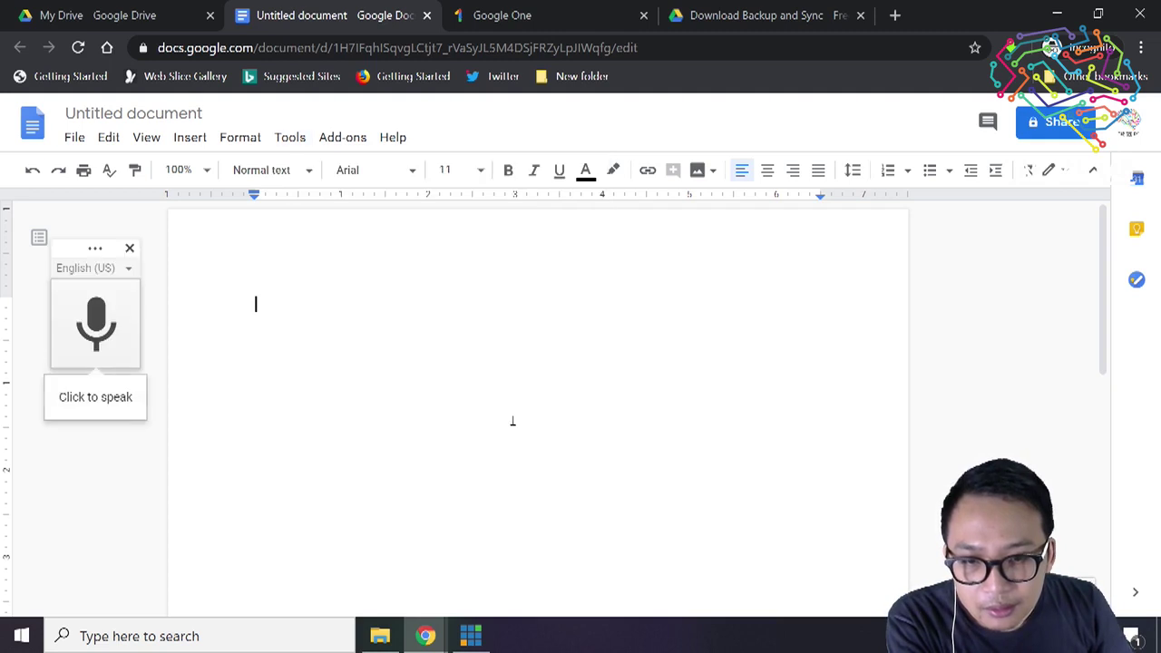
click(128, 273)
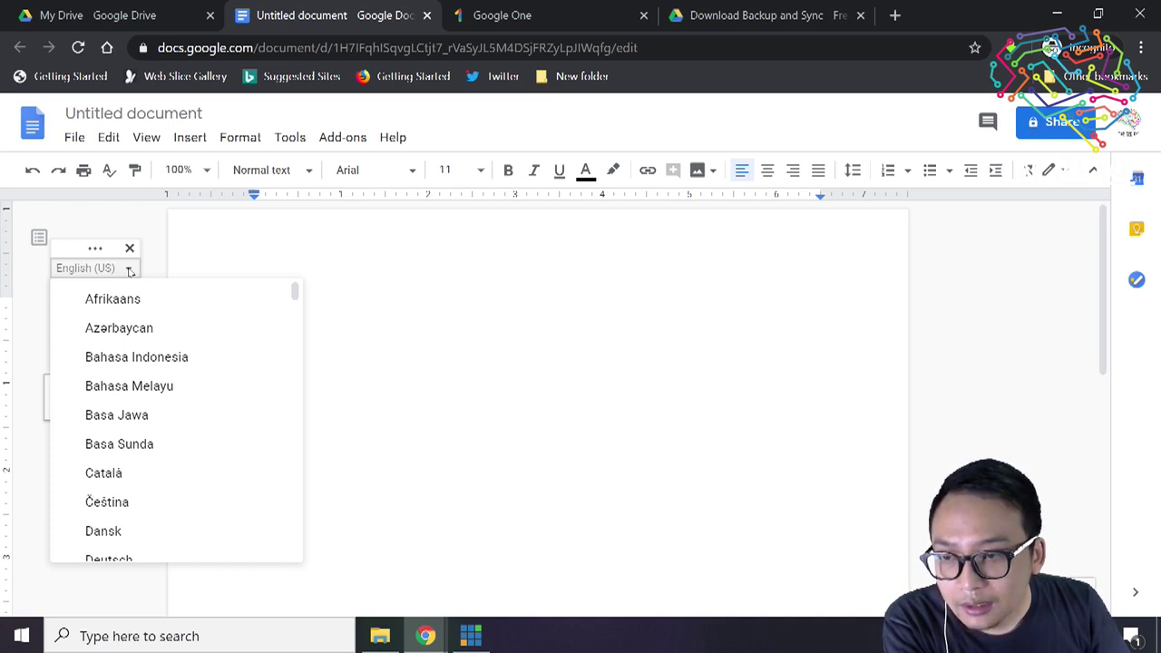
click(111, 357)
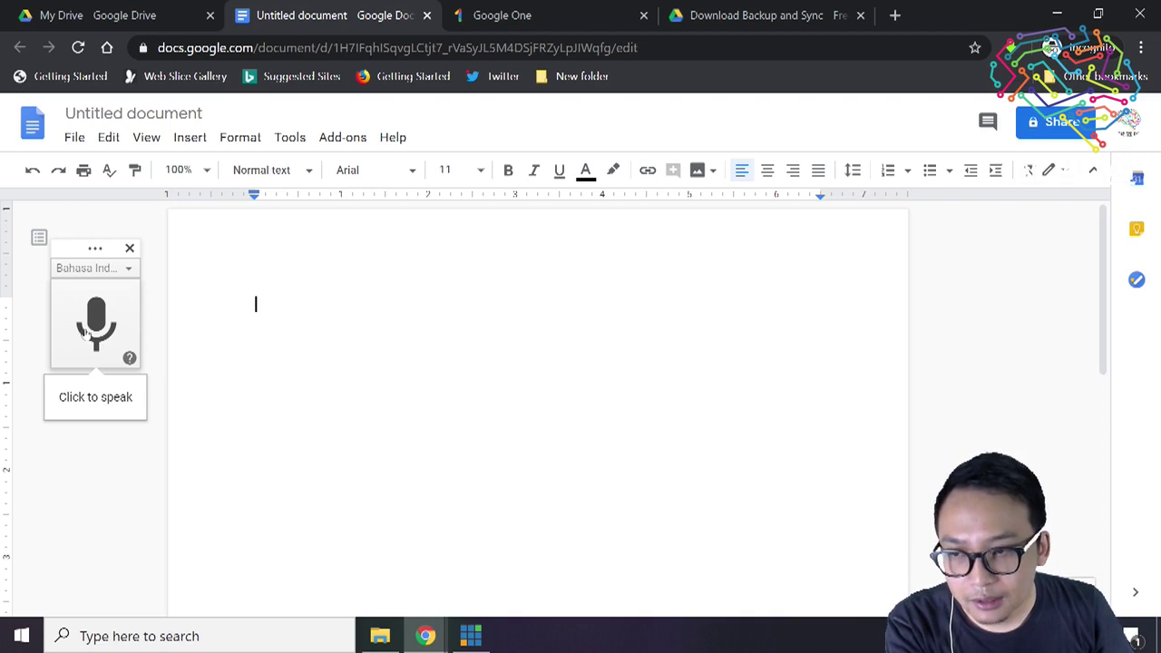
Step: Allow microphone access, dictate an Indonesian paragraph about voice typing in Google Docs, and stop the recording
click(84, 325)
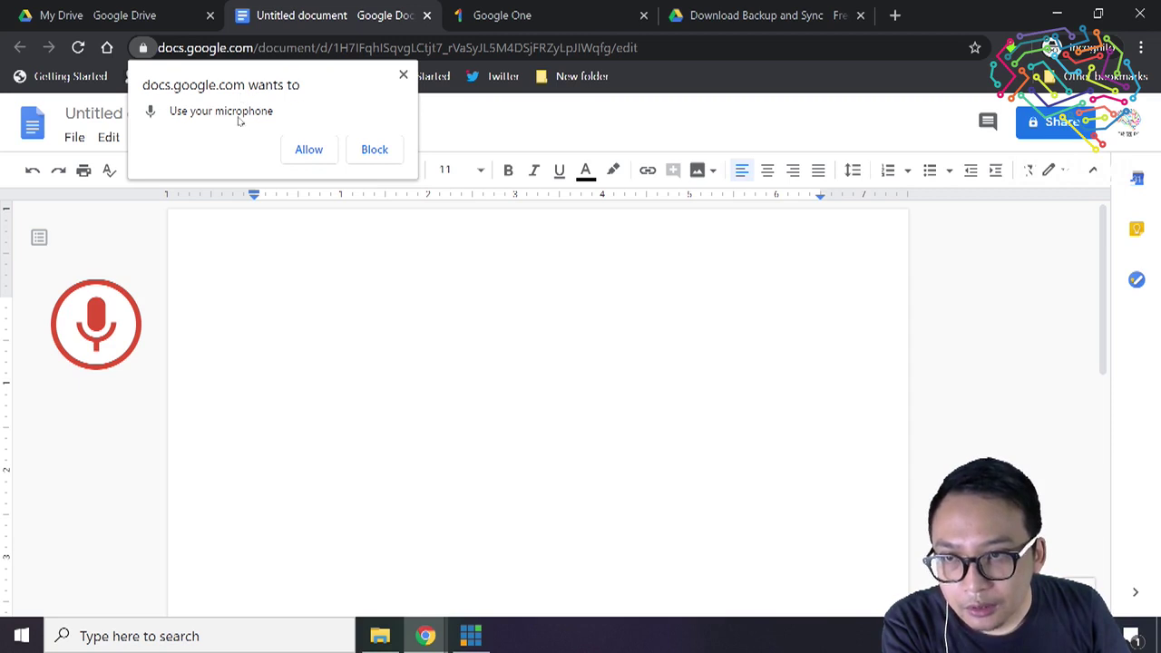
click(308, 149)
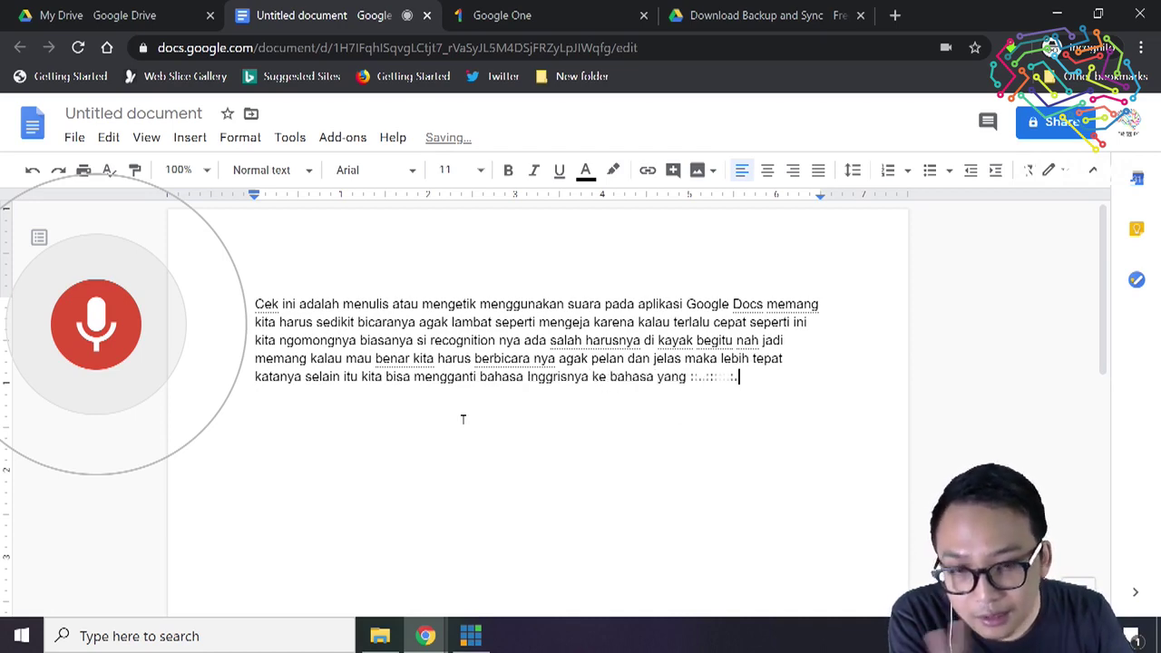
click(94, 327)
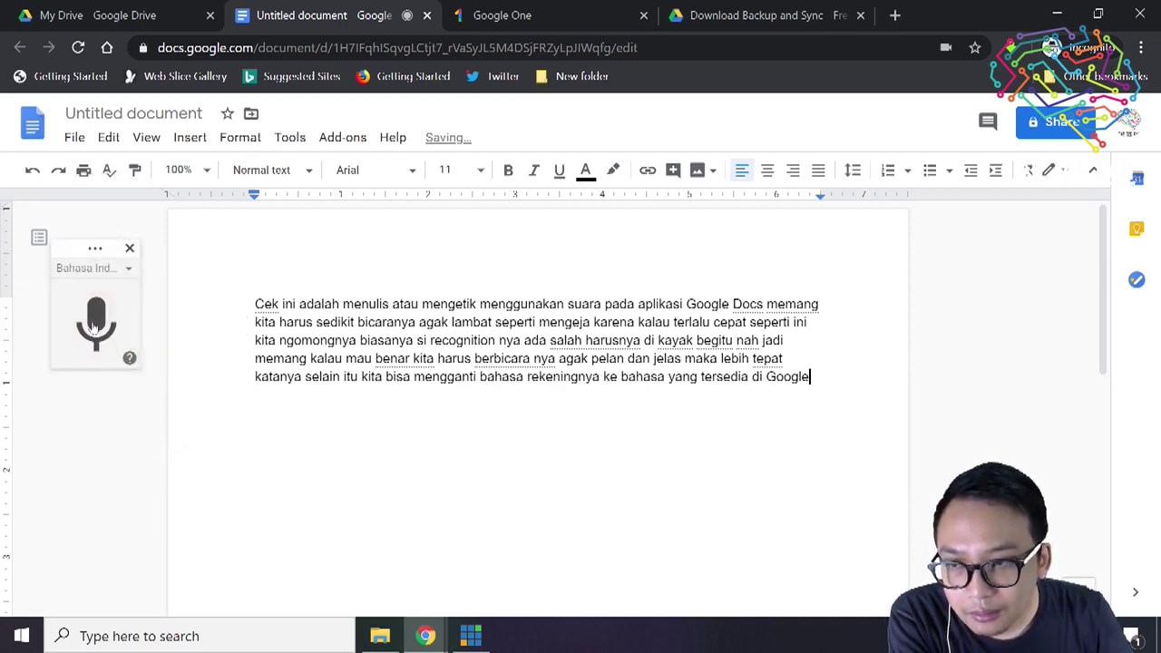
Step: Change the voice typing language to English (United States) and dictate an English sentence at the end of the paragraph
click(122, 269)
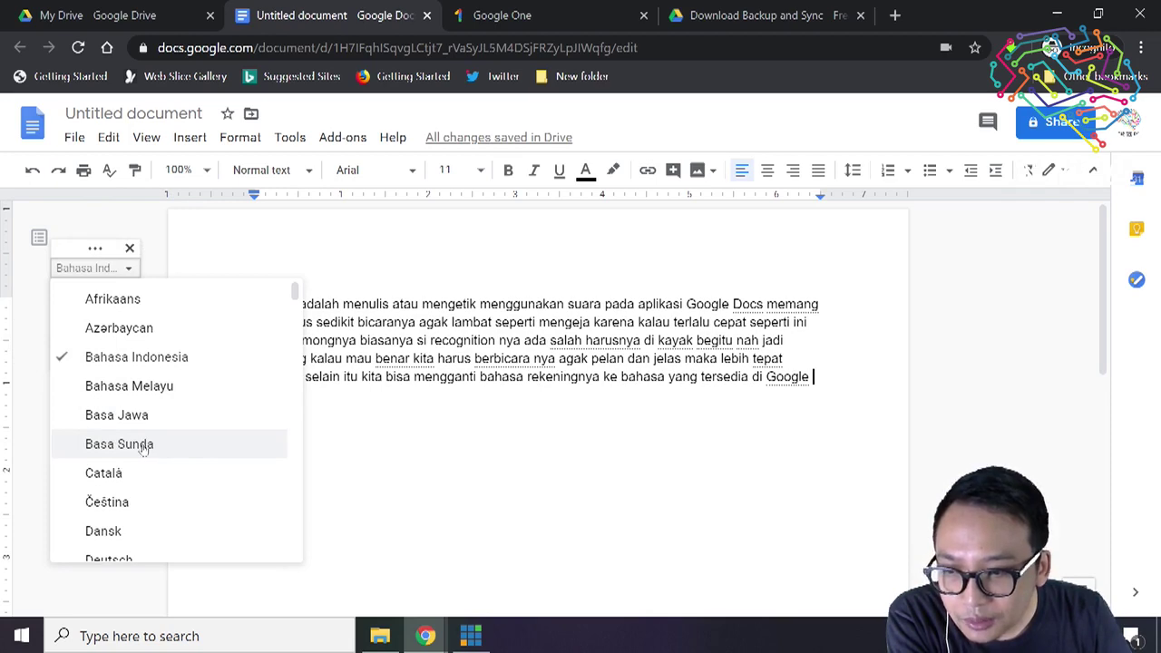
scroll(143, 448, down, 3)
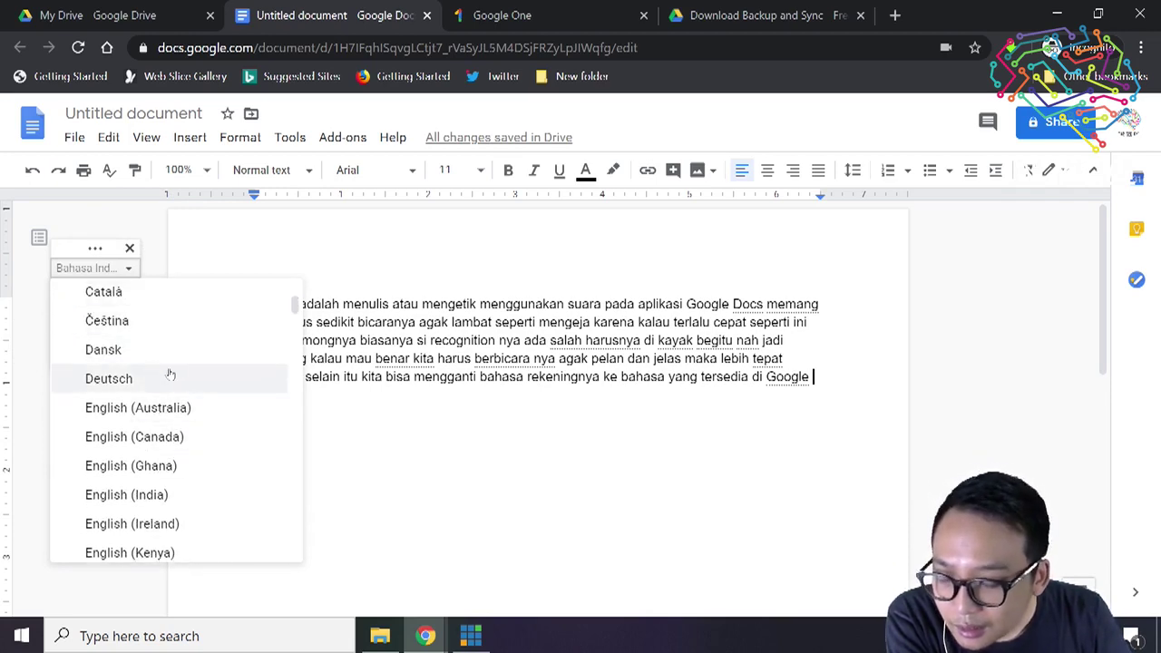
scroll(170, 376, down, 8)
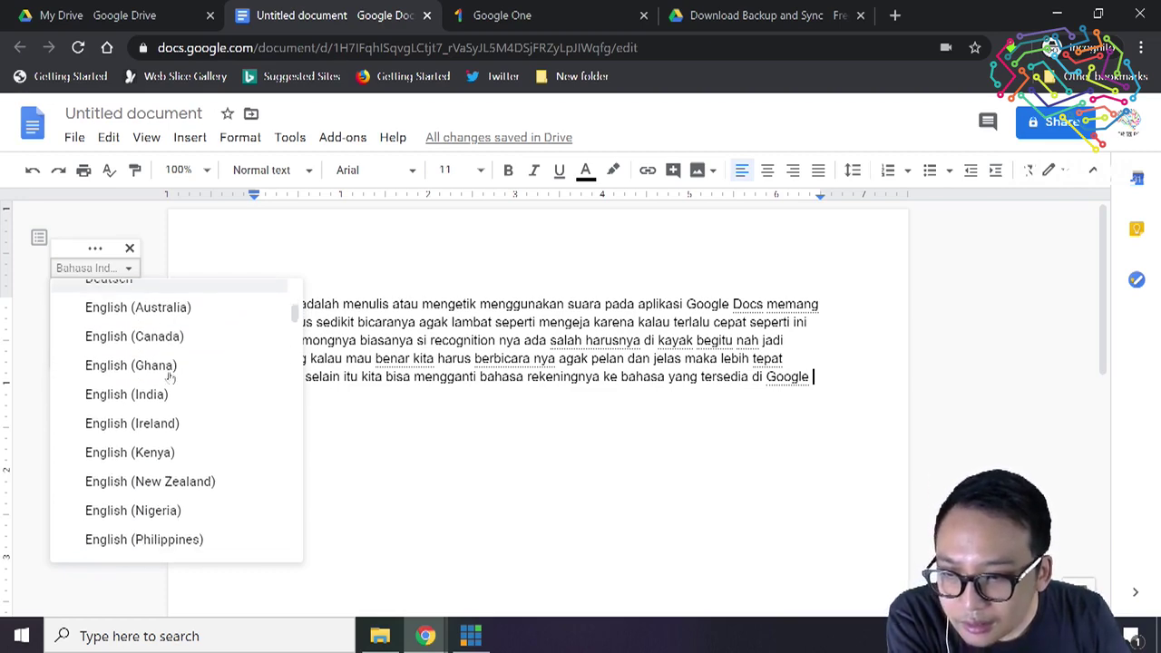
scroll(171, 380, down, 6)
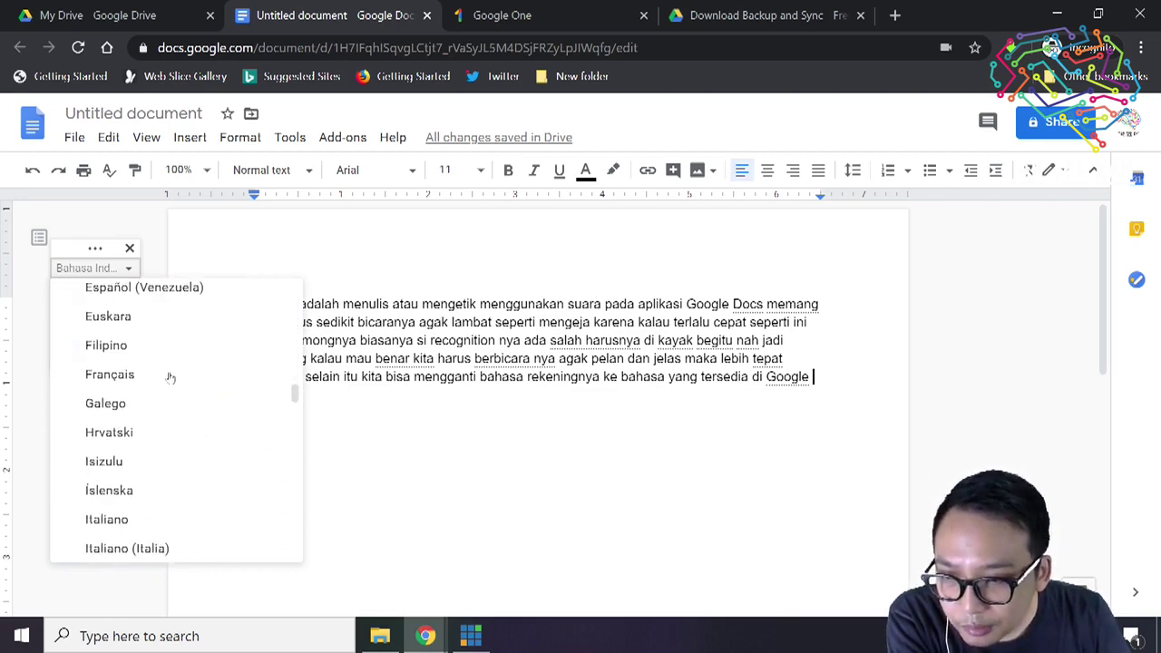
scroll(172, 361, up, 10)
scroll(172, 361, up, 5)
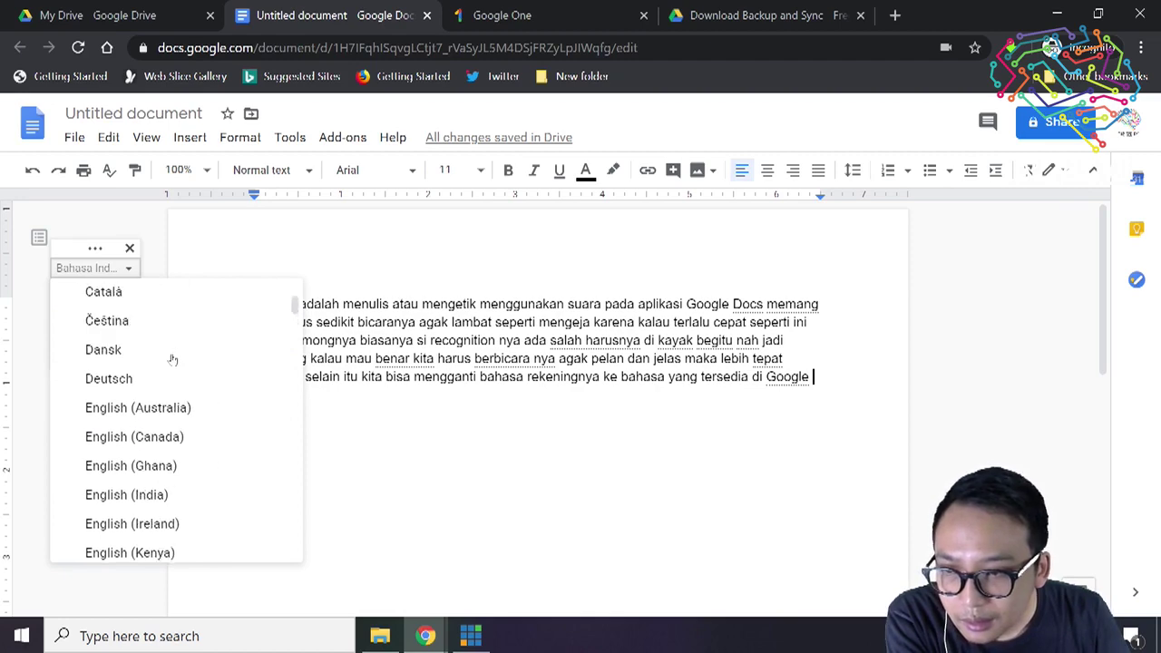
scroll(172, 360, down, 4)
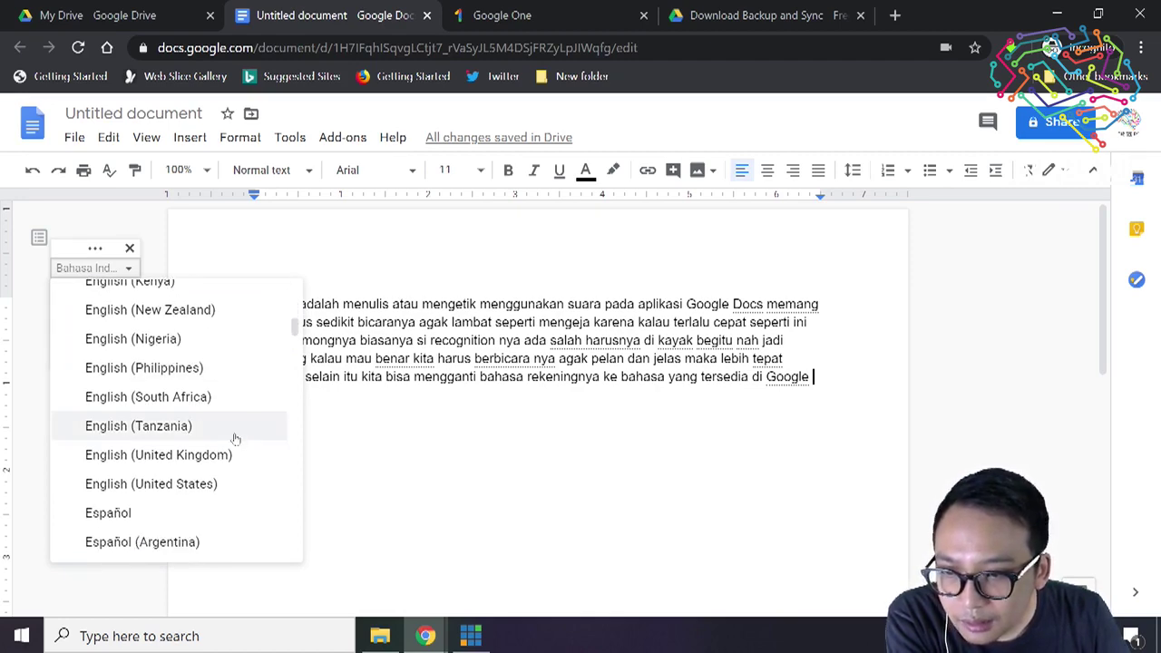
click(234, 484)
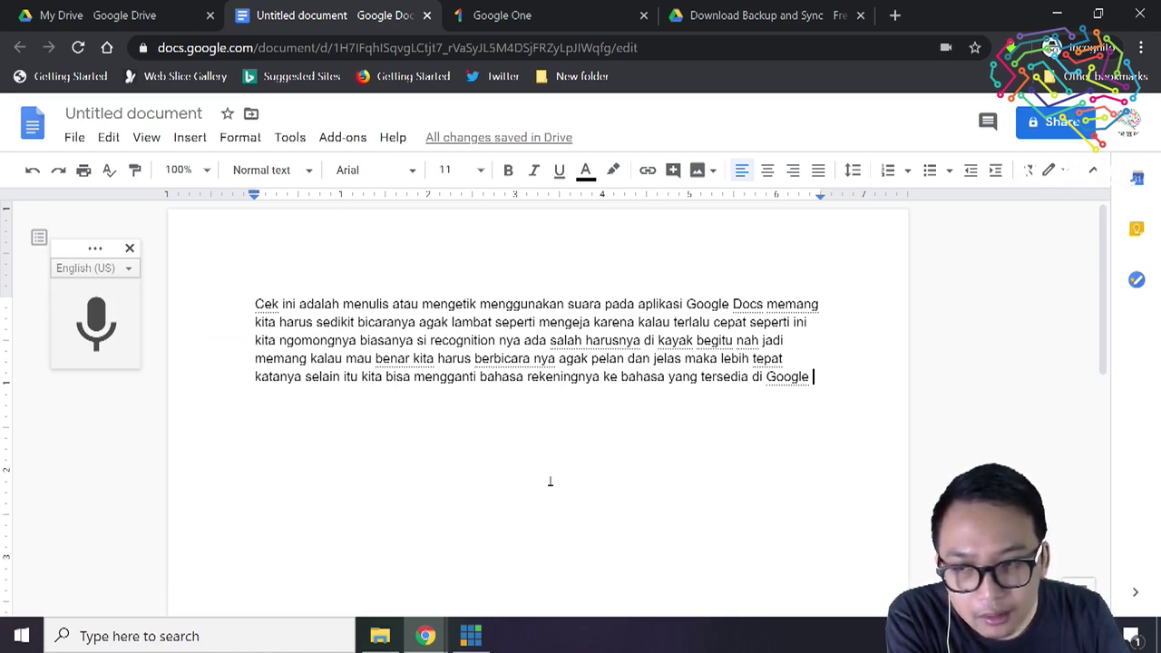
click(95, 324)
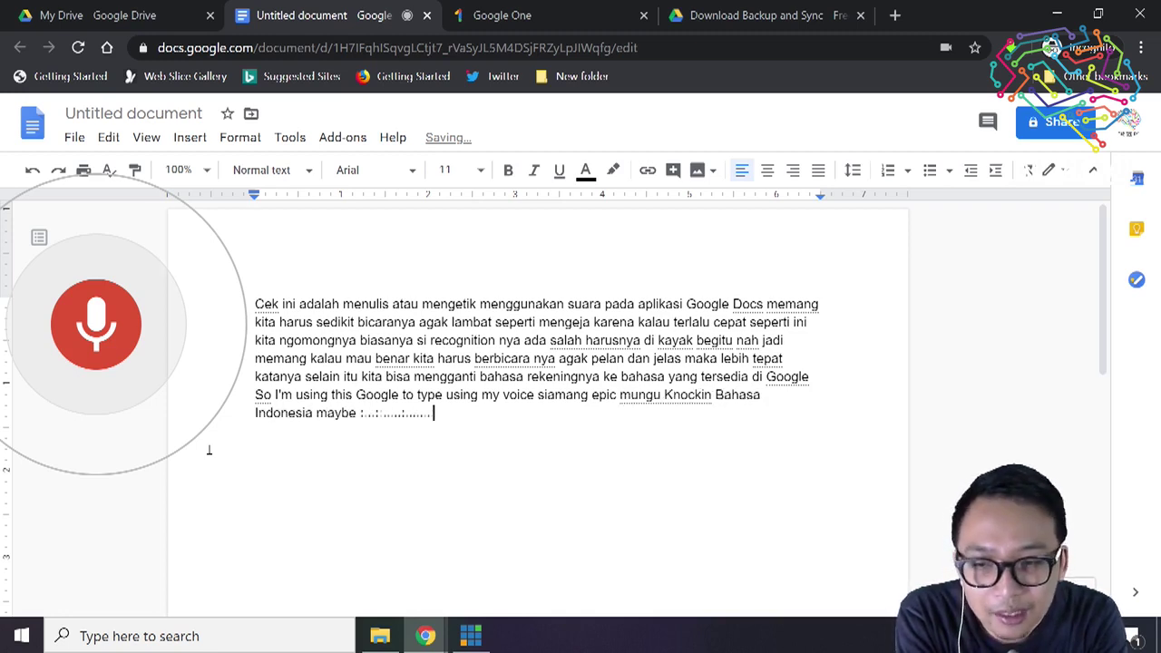
click(130, 357)
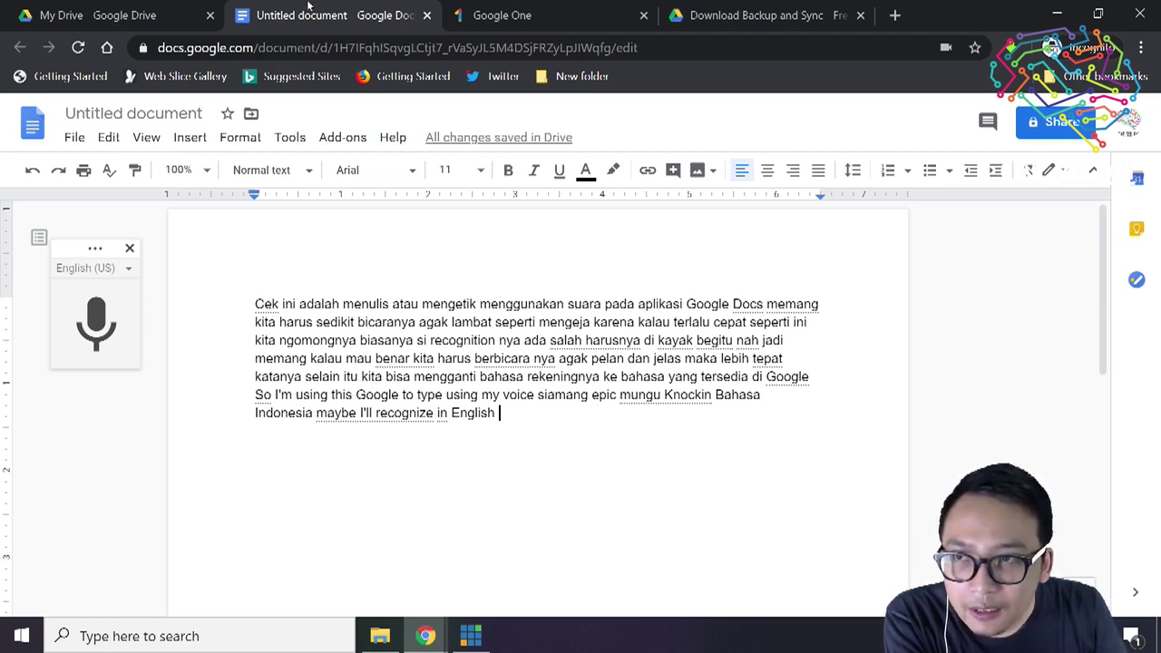
Step: Return to My Drive and review the other file types that can be created, including Sheets, Slides and additional apps
click(64, 6)
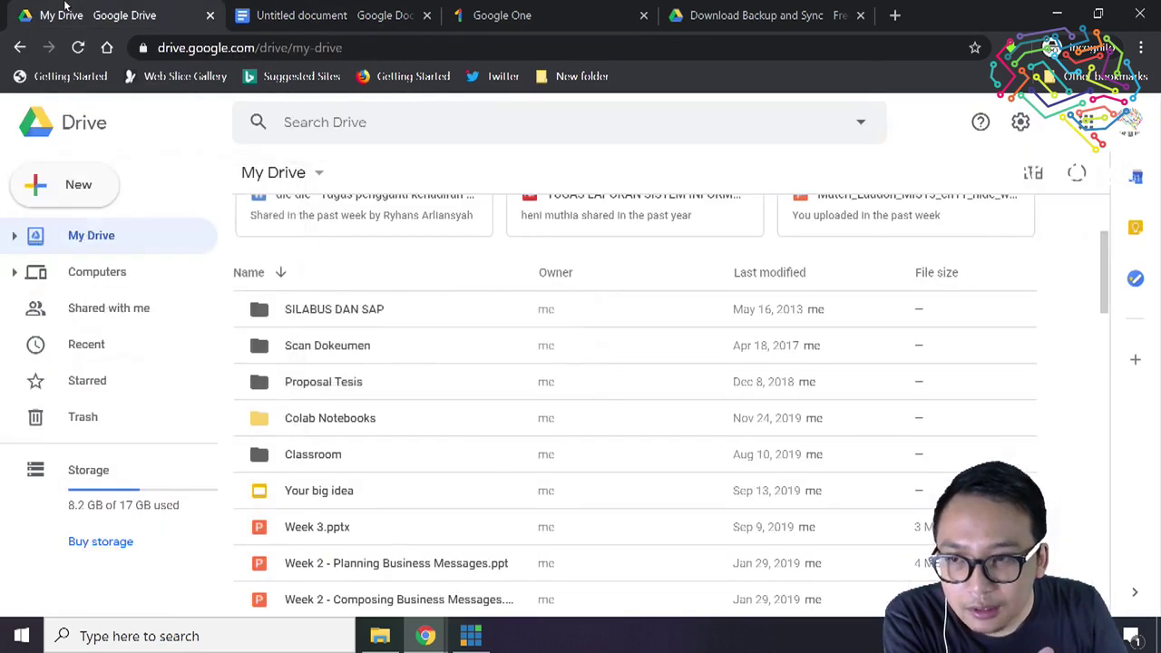
click(72, 187)
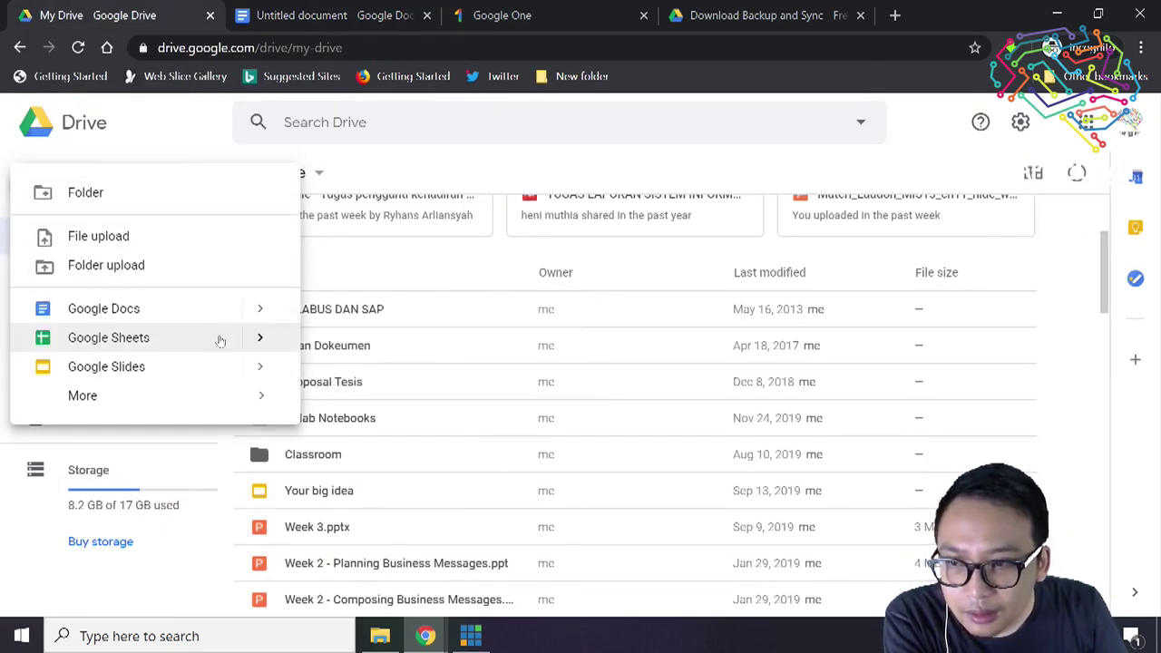
mouse_move(259, 337)
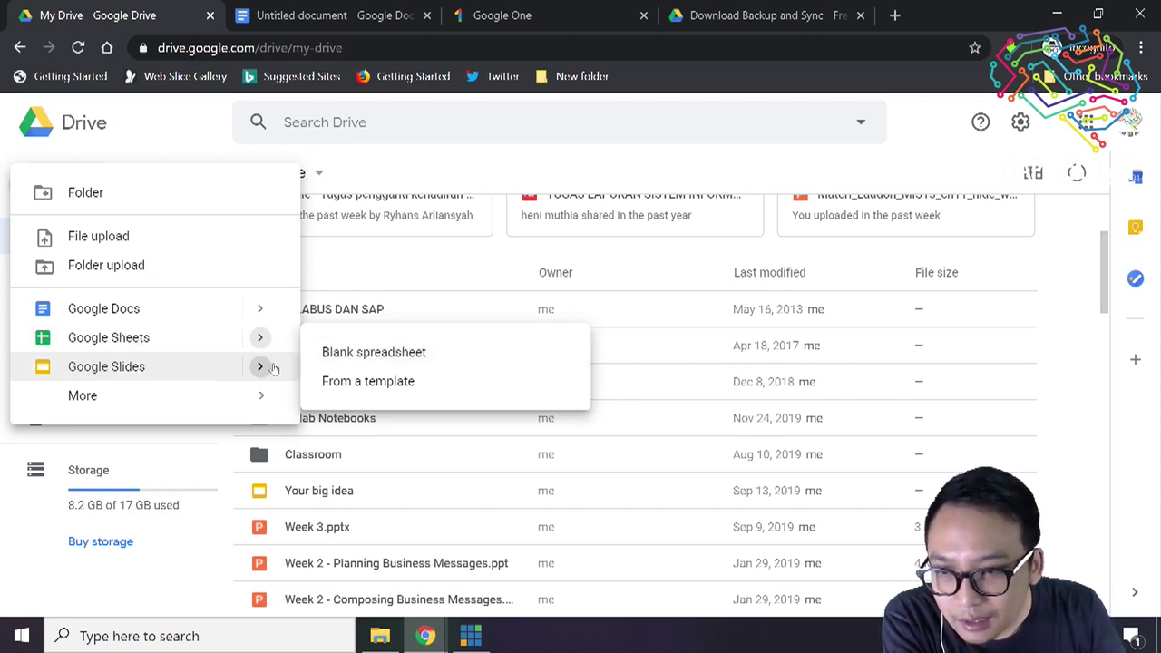
mouse_move(263, 370)
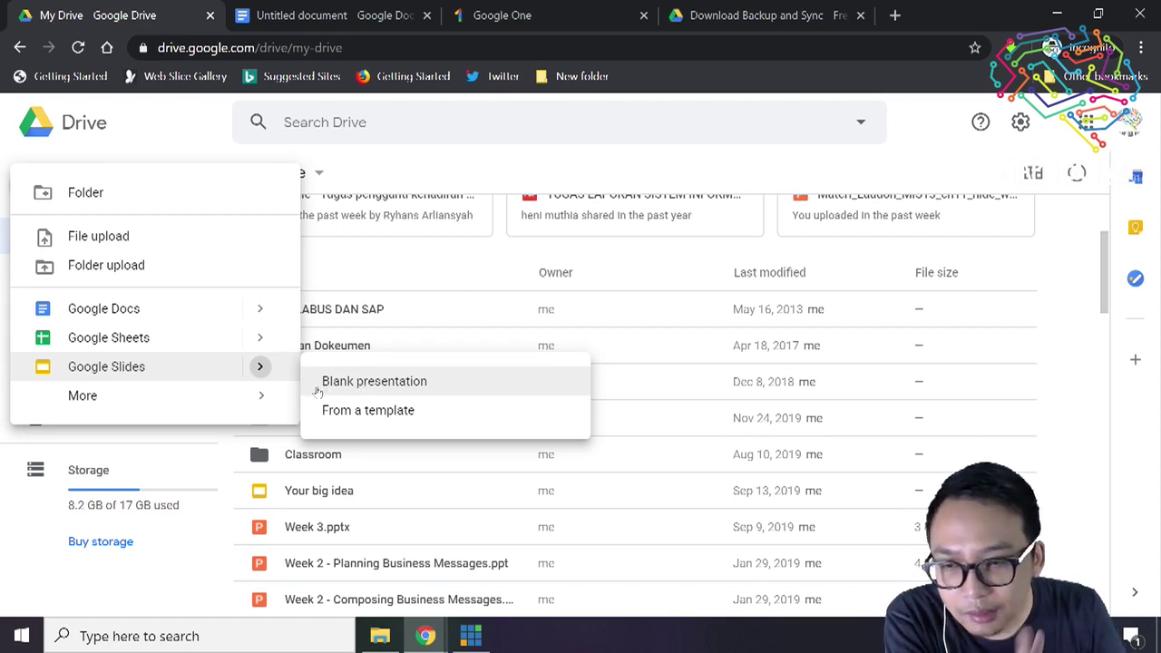
mouse_move(262, 400)
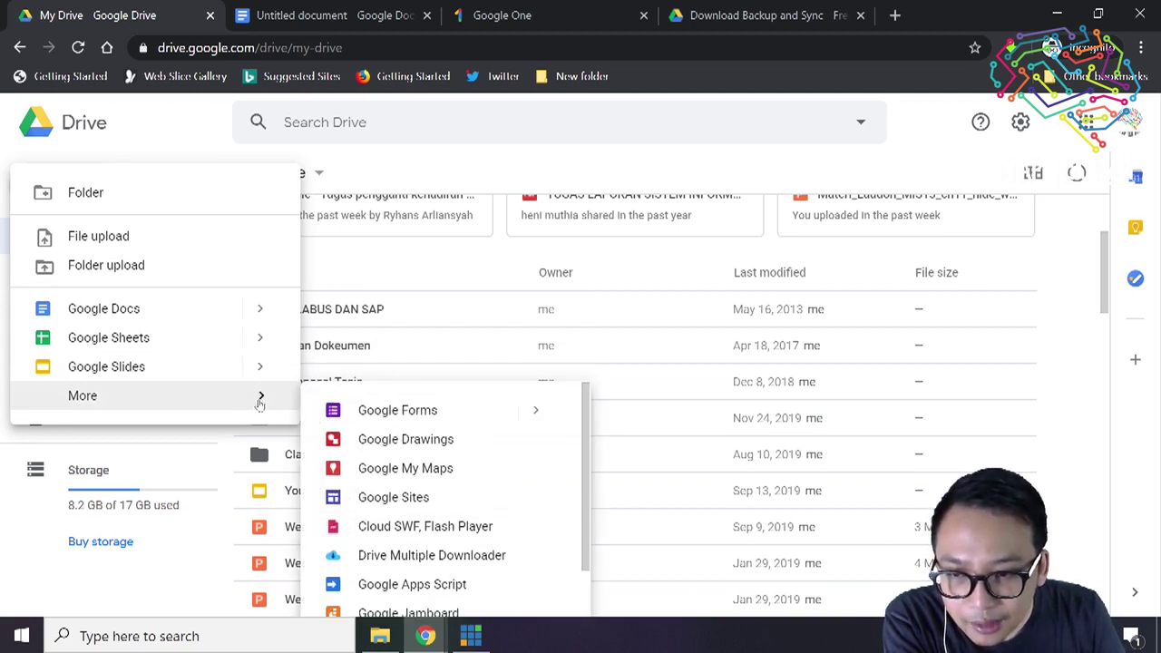
scroll(448, 426, down, 1)
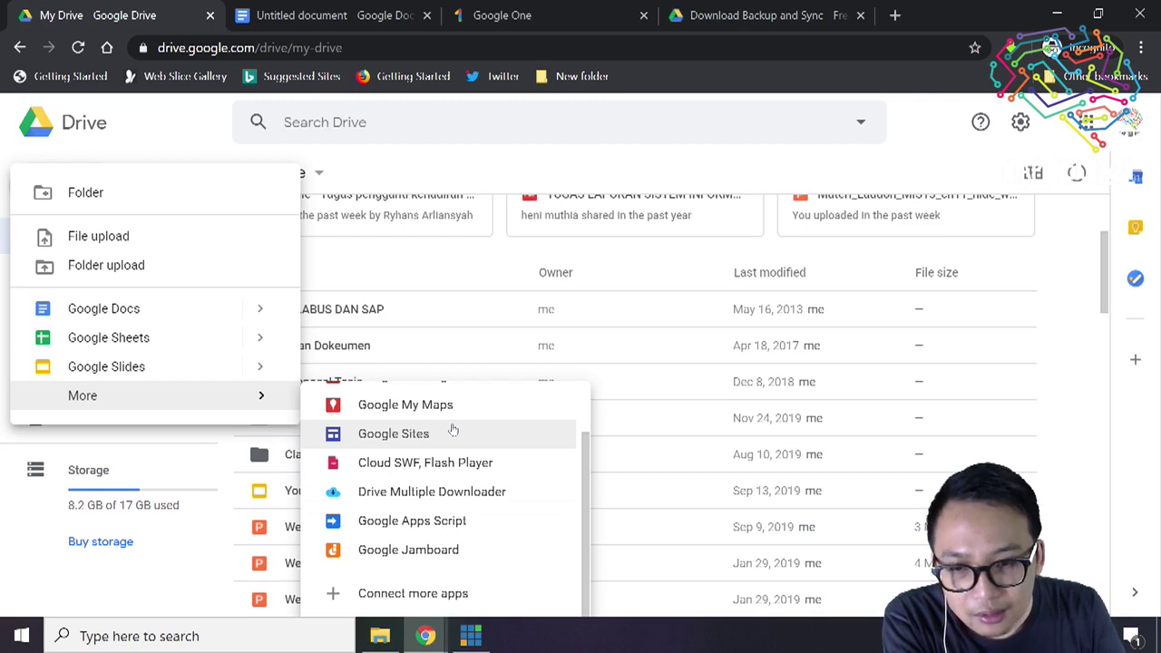
Step: Create a blank Google Forms form from My Drive and title it "TEs form"
scroll(452, 428, up, 1)
mouse_move(531, 409)
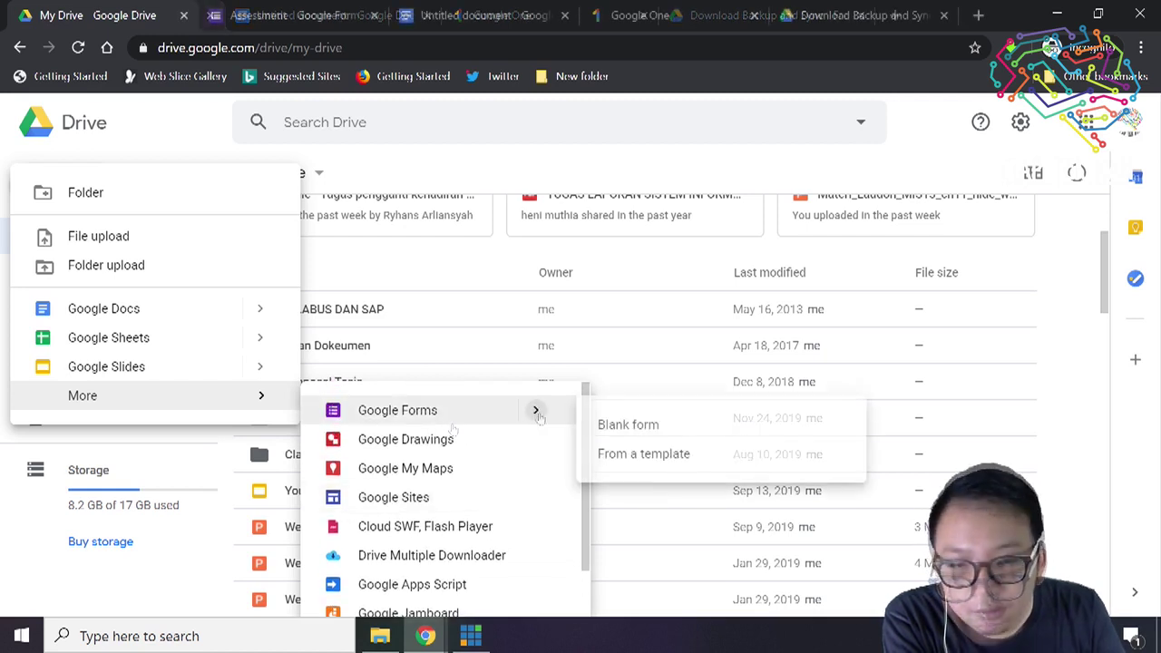
click(622, 426)
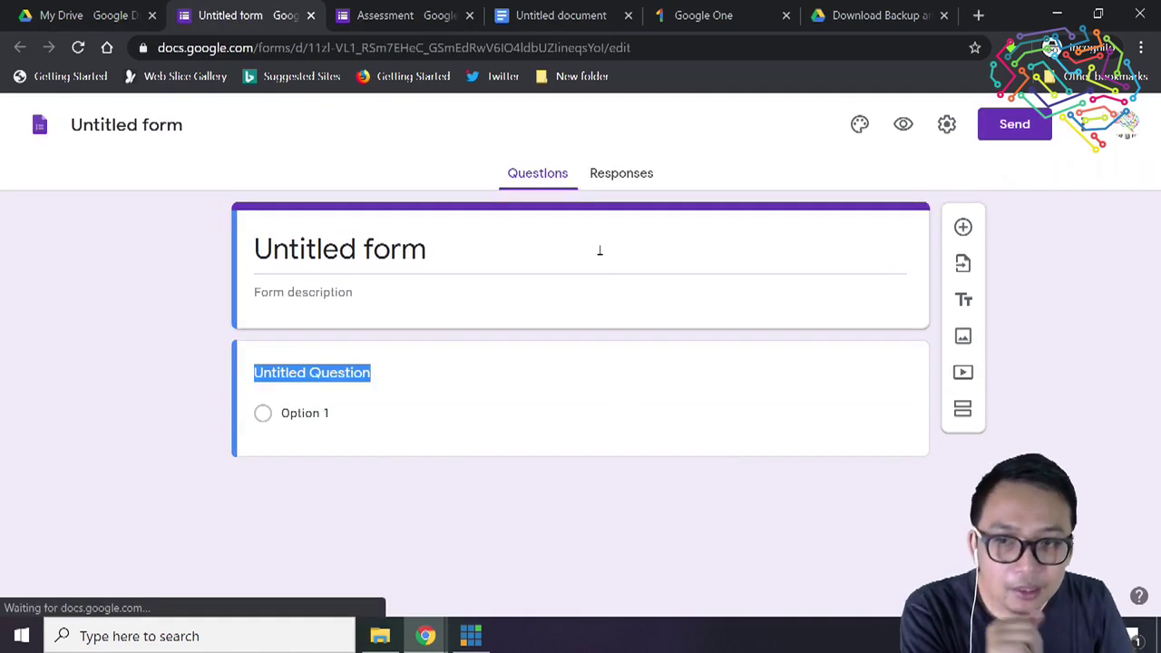
click(458, 251)
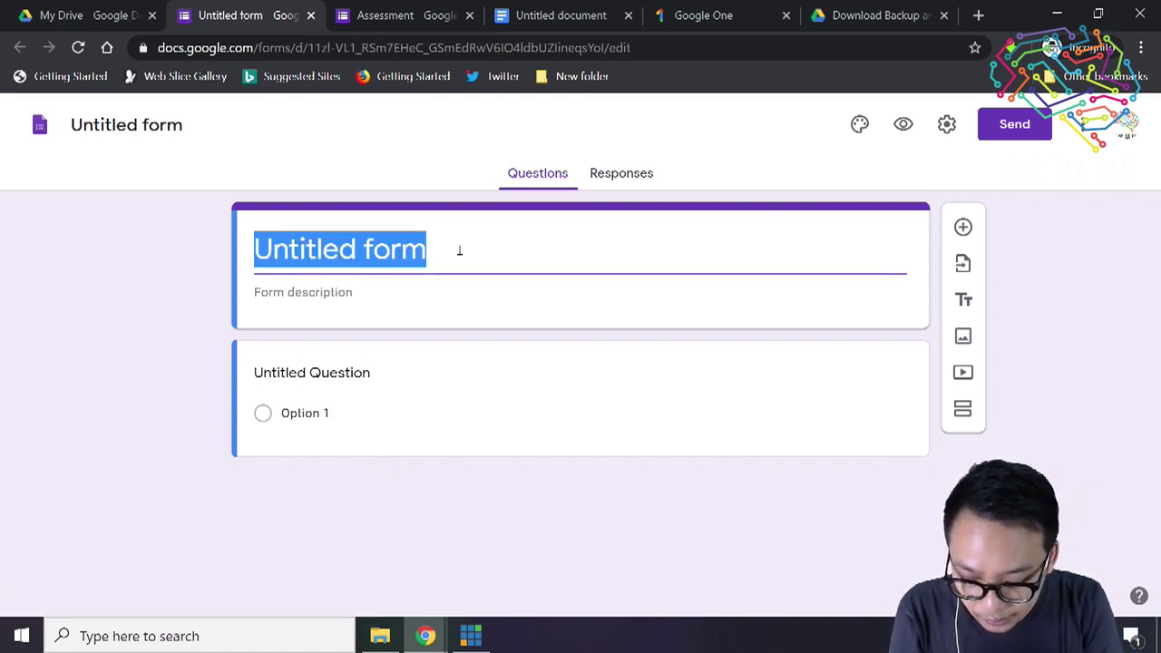
text(TEs form)
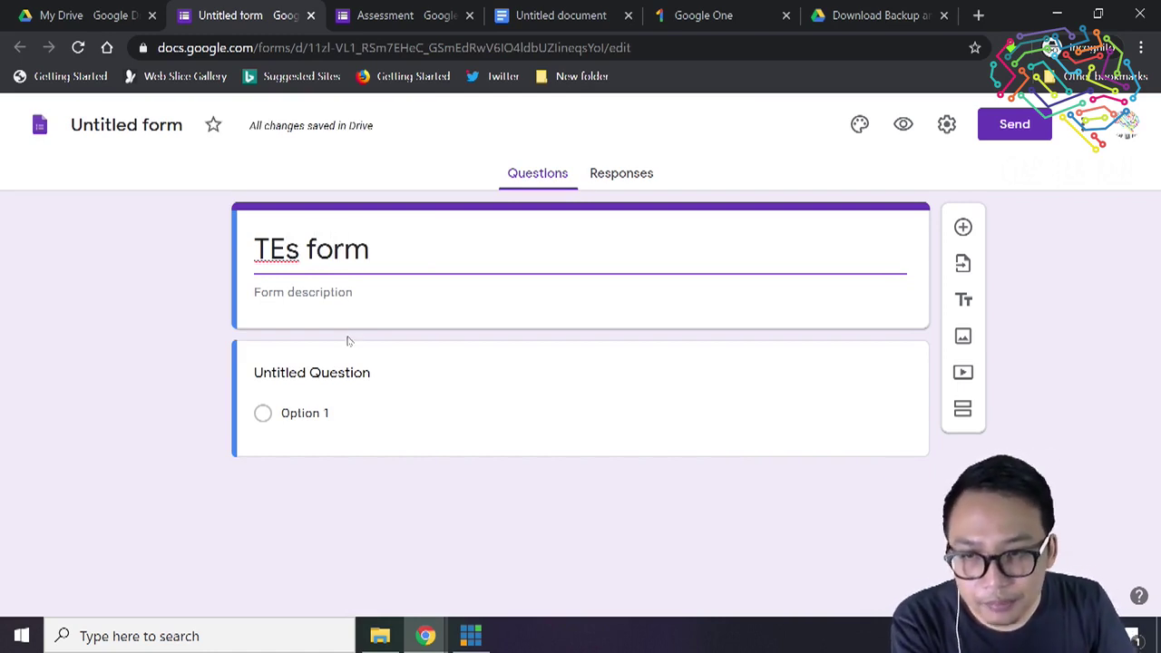
Step: Examine the question types available for the form's untitled question, from Short answer to Time
click(322, 376)
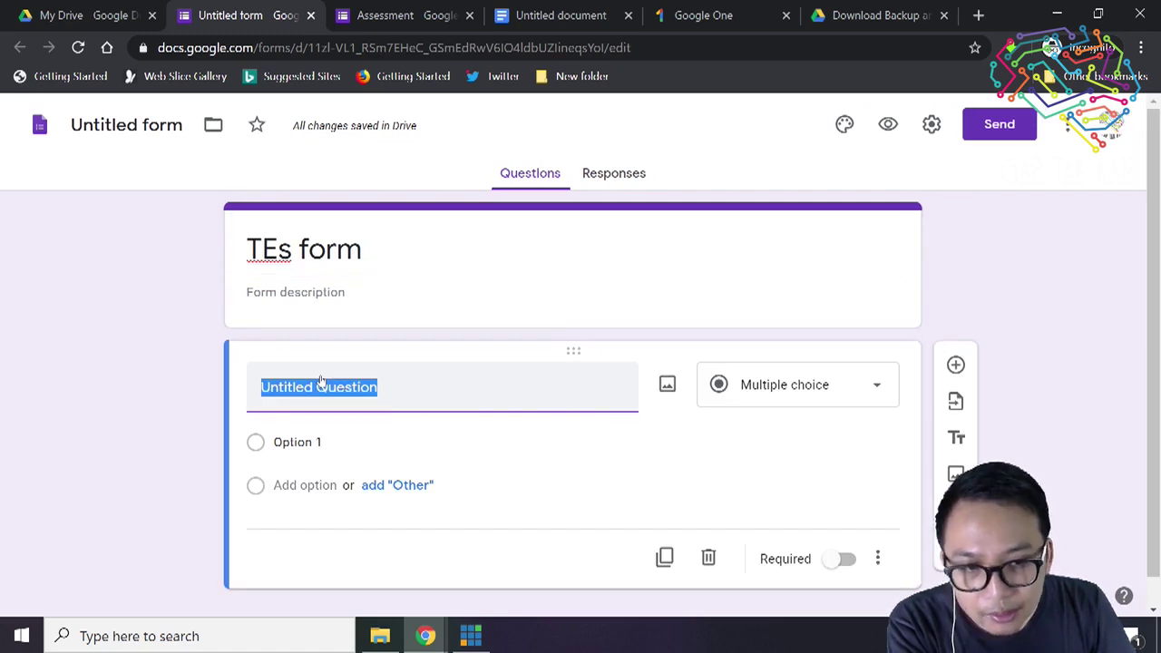
click(822, 385)
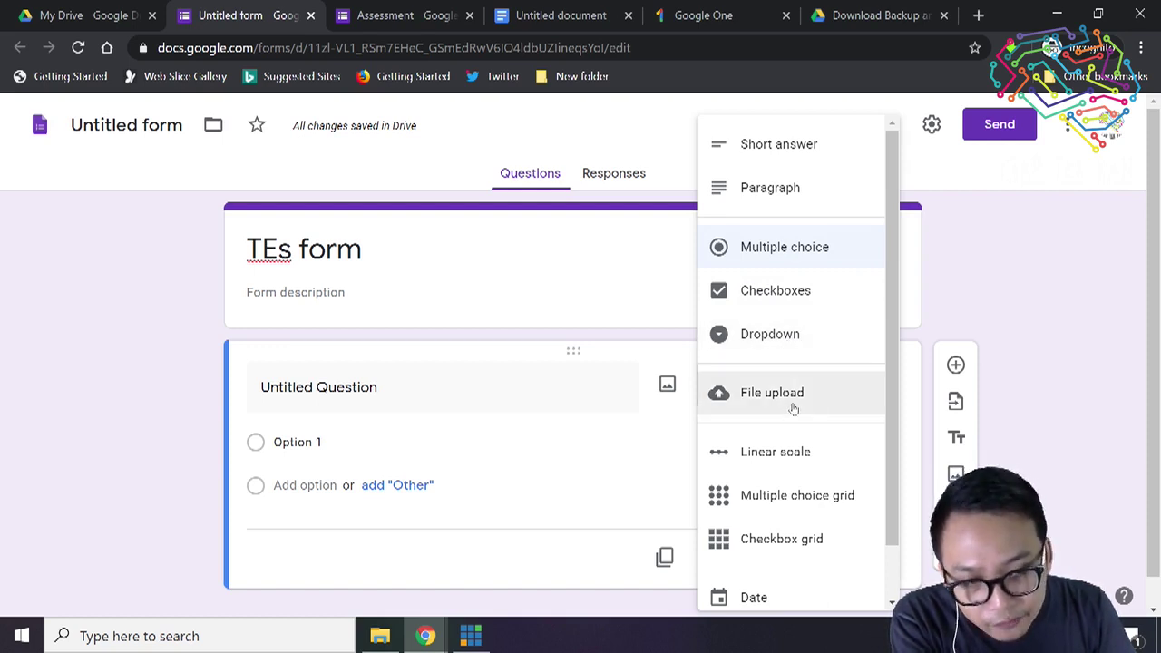
scroll(792, 409, down, 1)
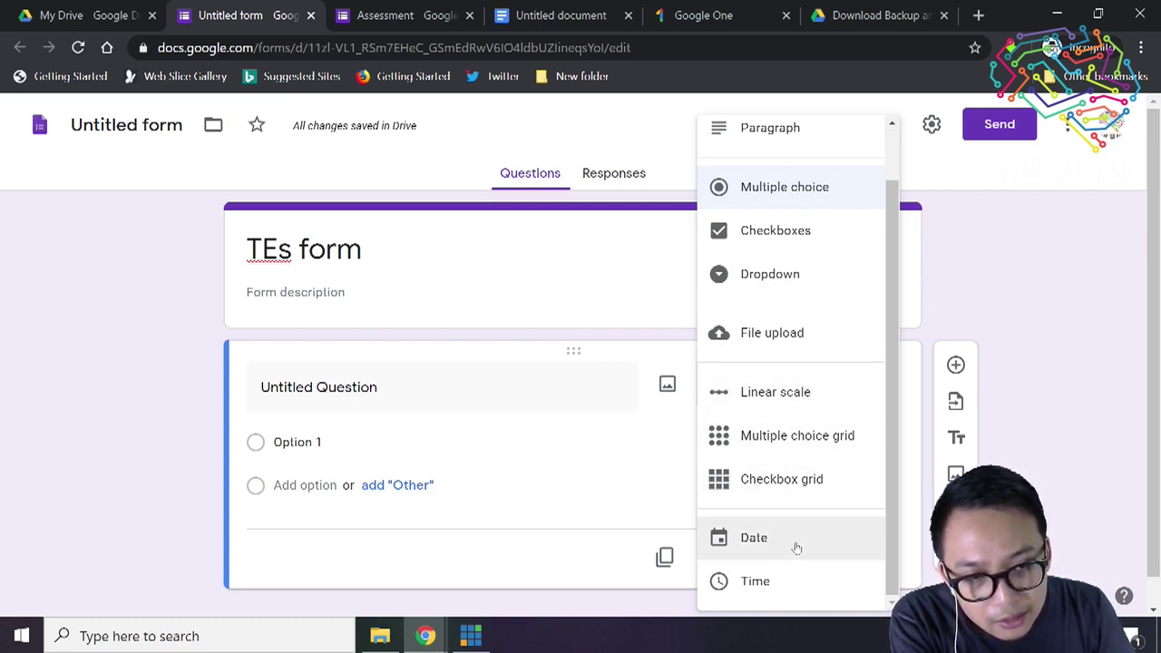
scroll(790, 550, down, 1)
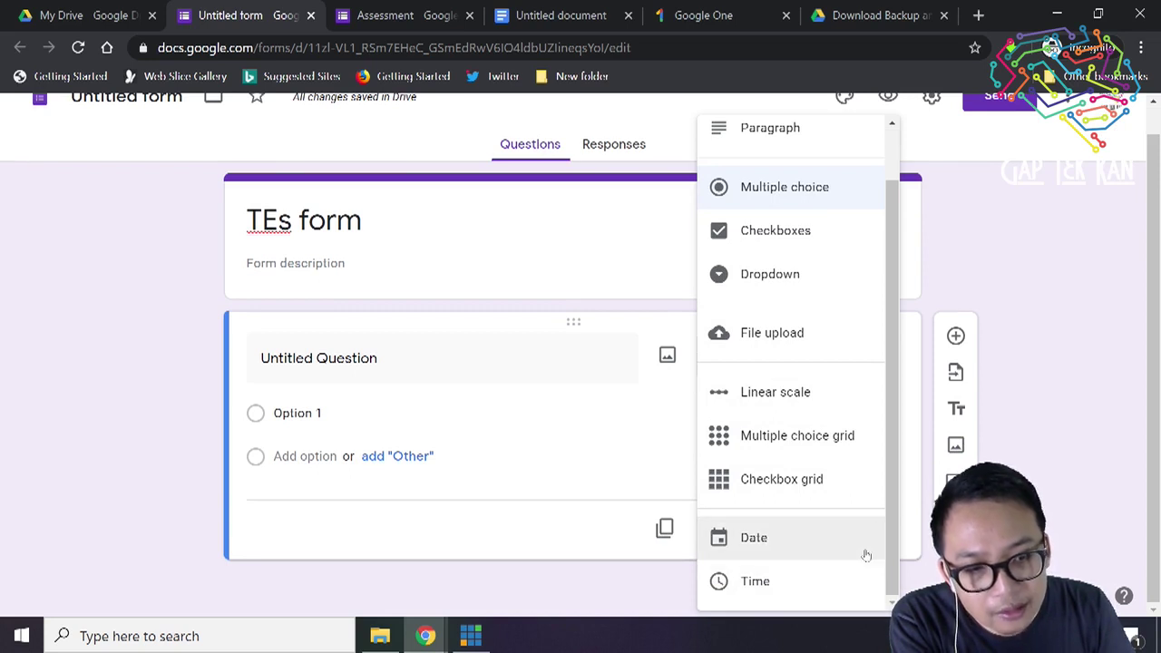
scroll(866, 552, up, 1)
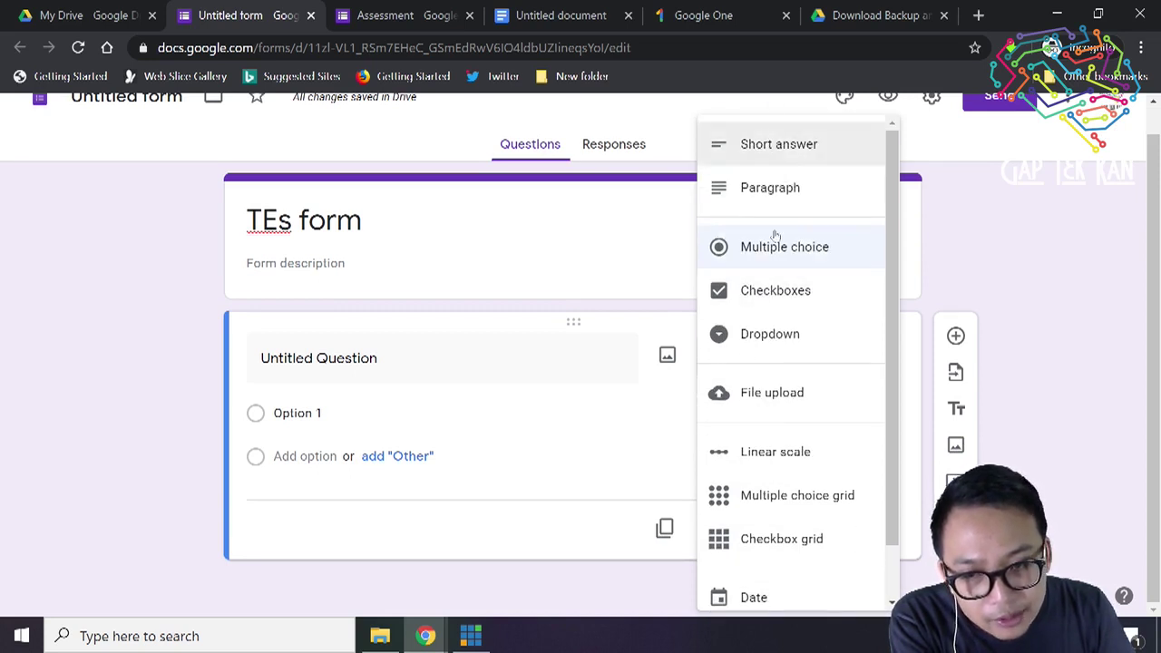
Step: Enter "Nama" as the untitled question's first option and change the question type to Short answer
click(304, 414)
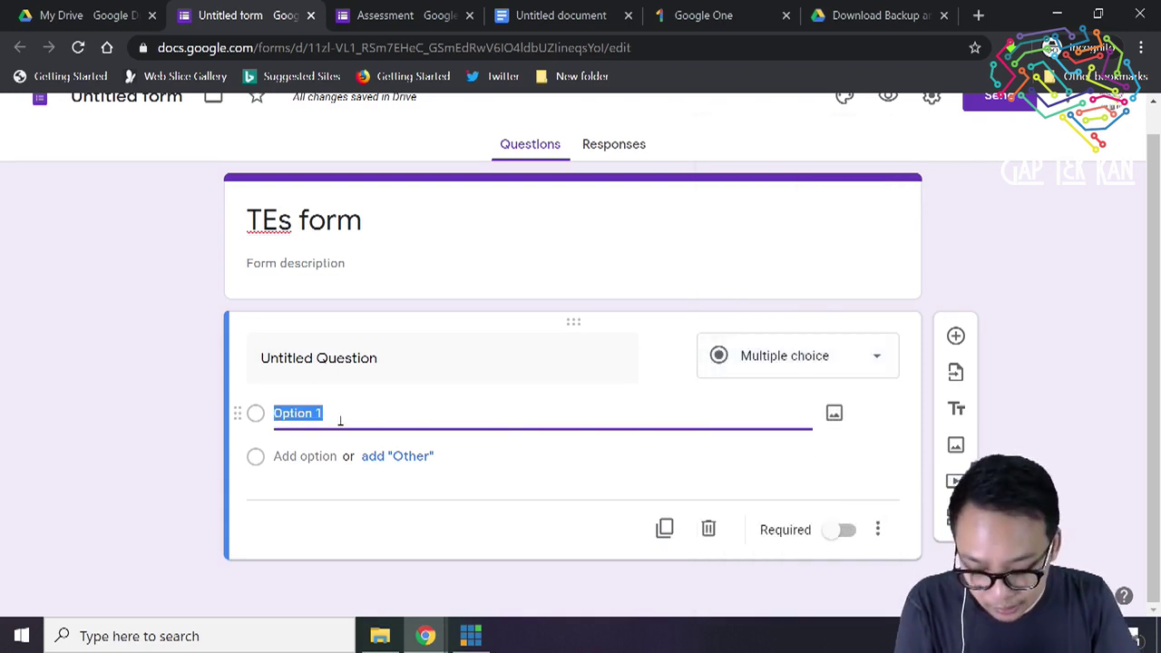
text(Nama)
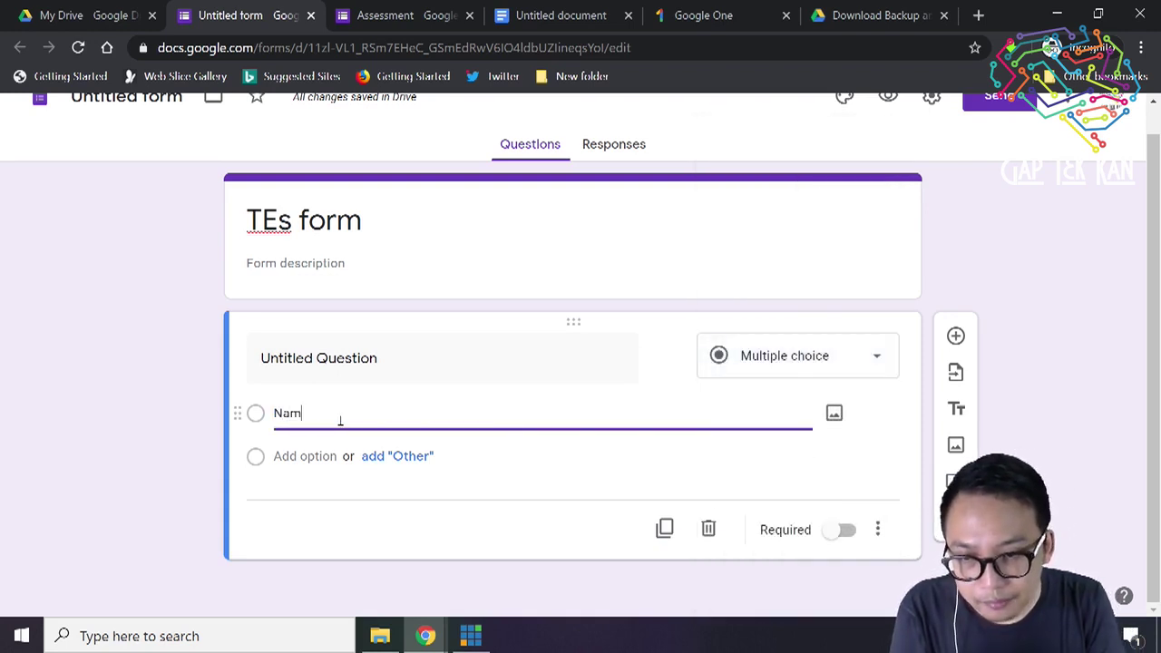
click(835, 362)
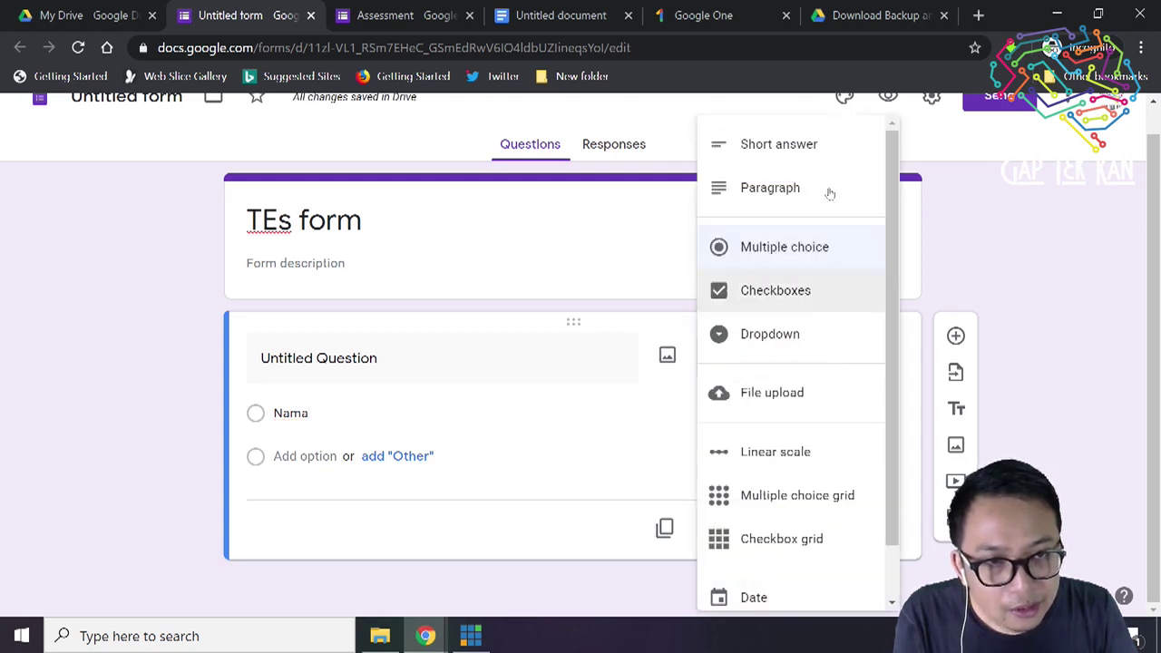
click(811, 143)
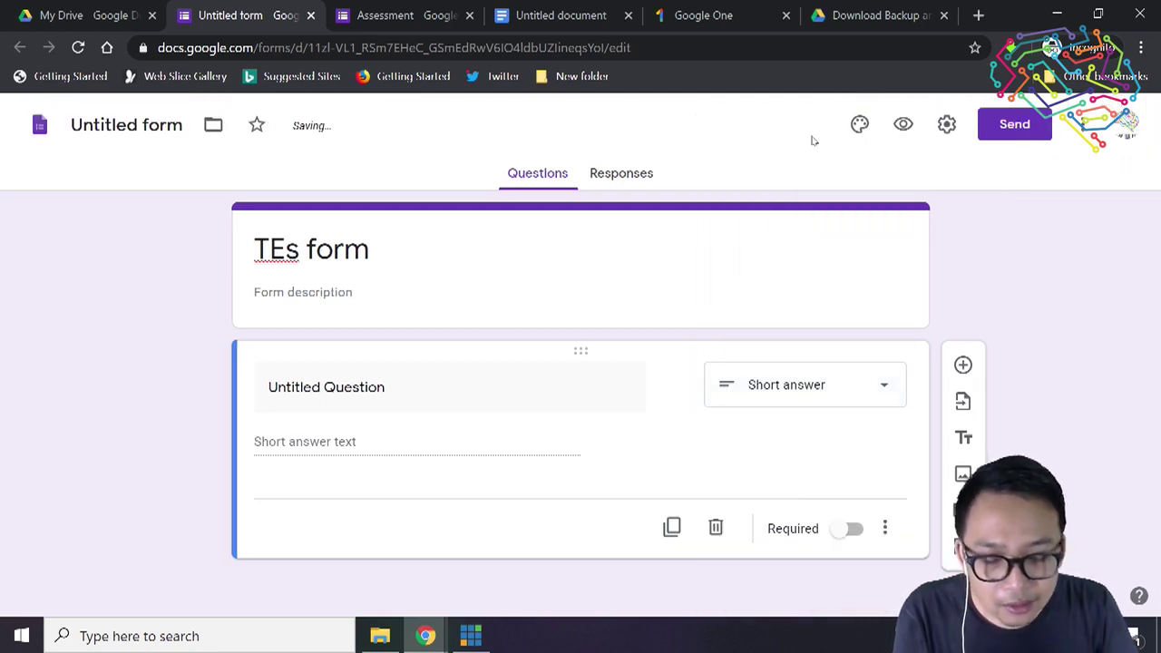
Step: Title the short answer question "Nama" and make it required
click(417, 396)
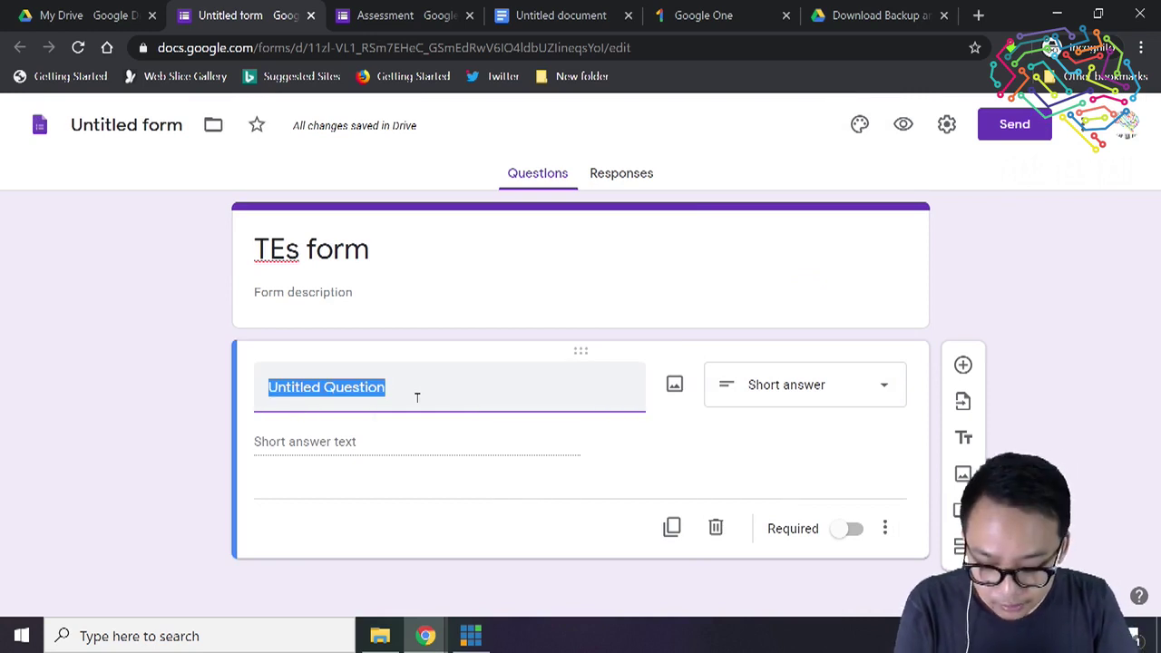
text(Nama)
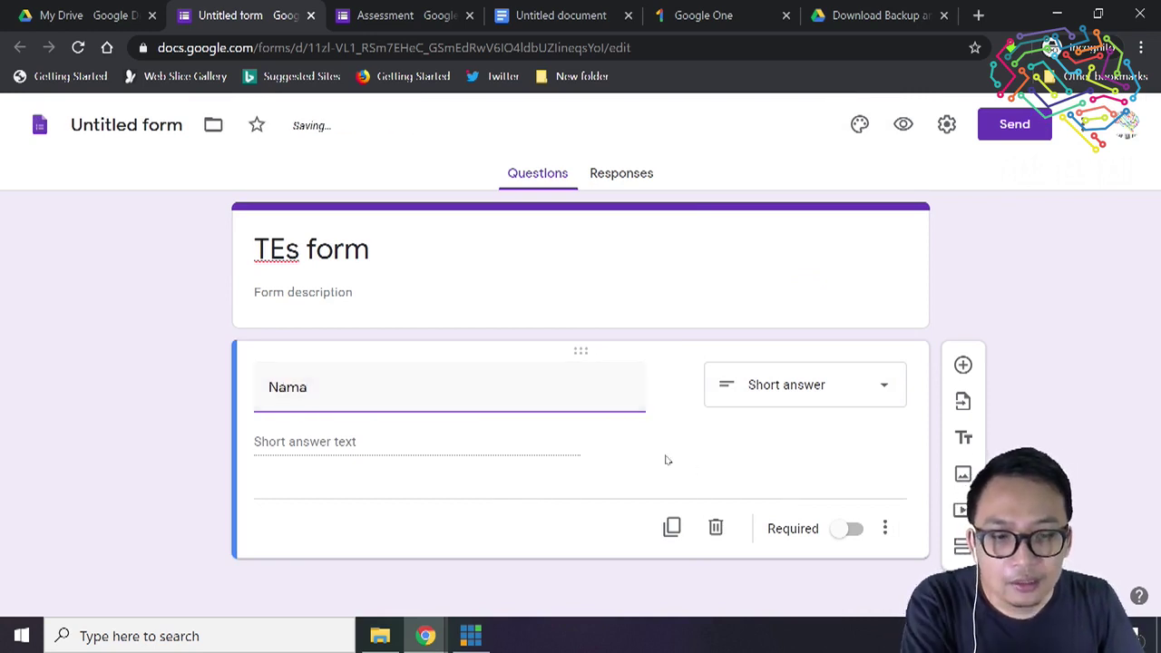
click(709, 472)
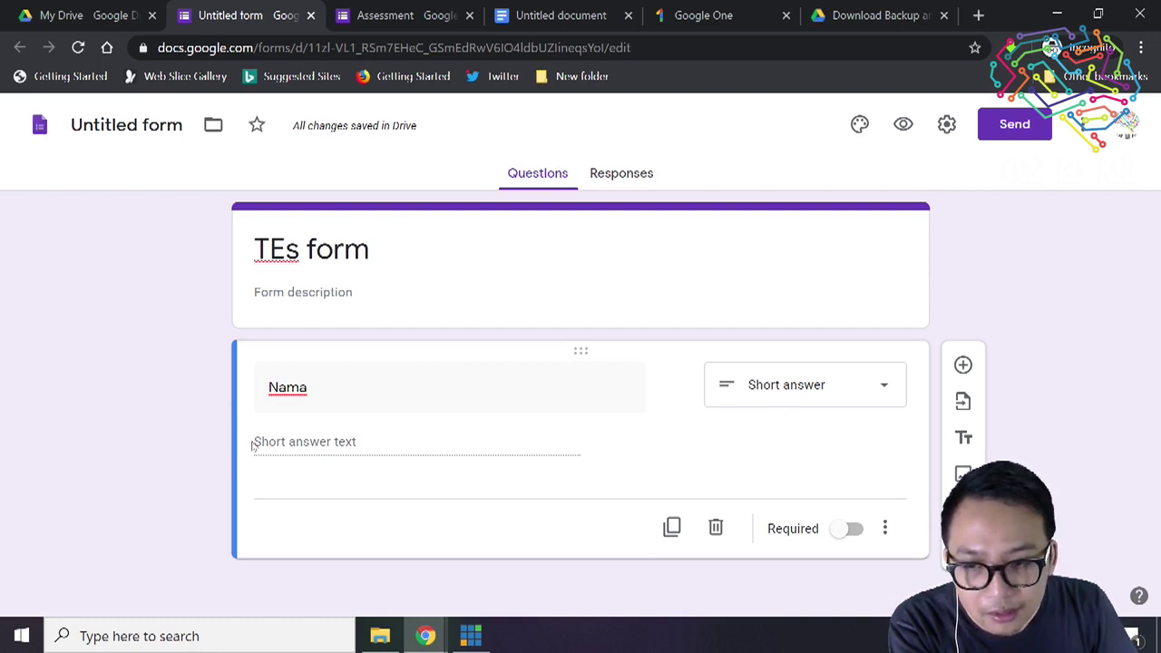
click(846, 534)
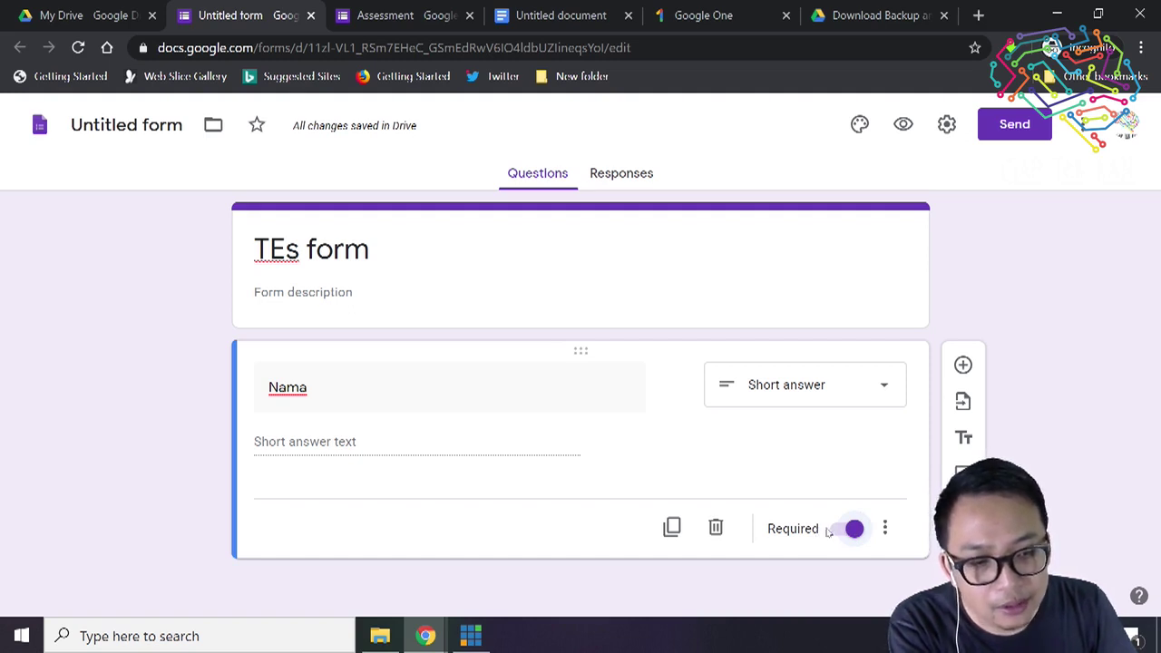
click(884, 529)
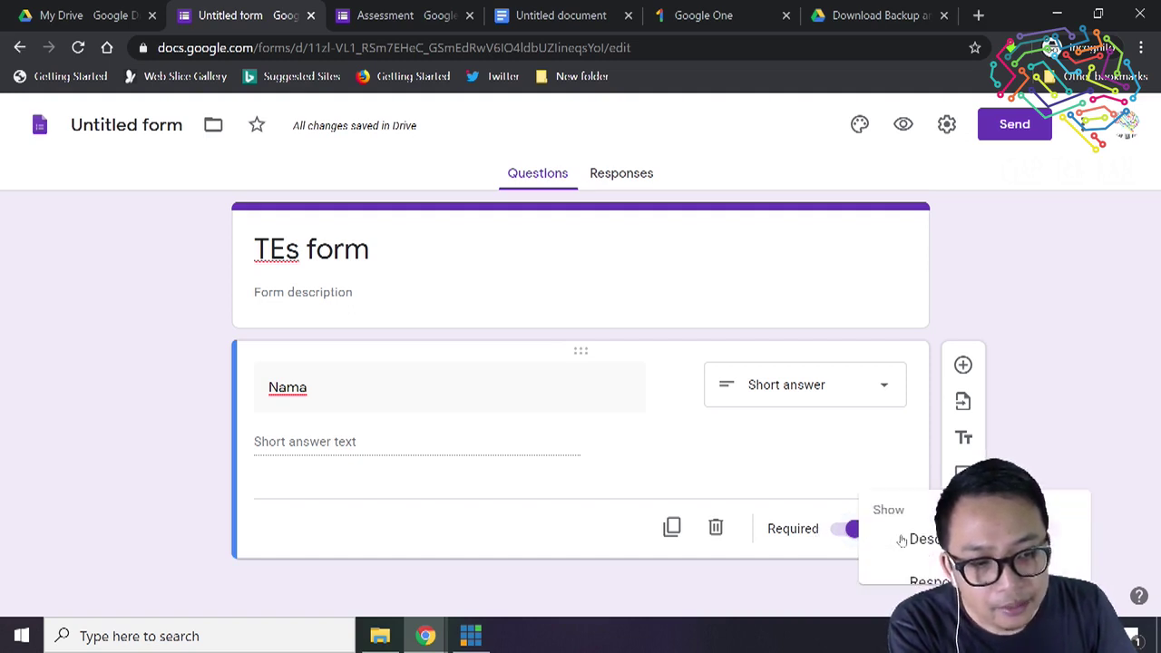
click(776, 551)
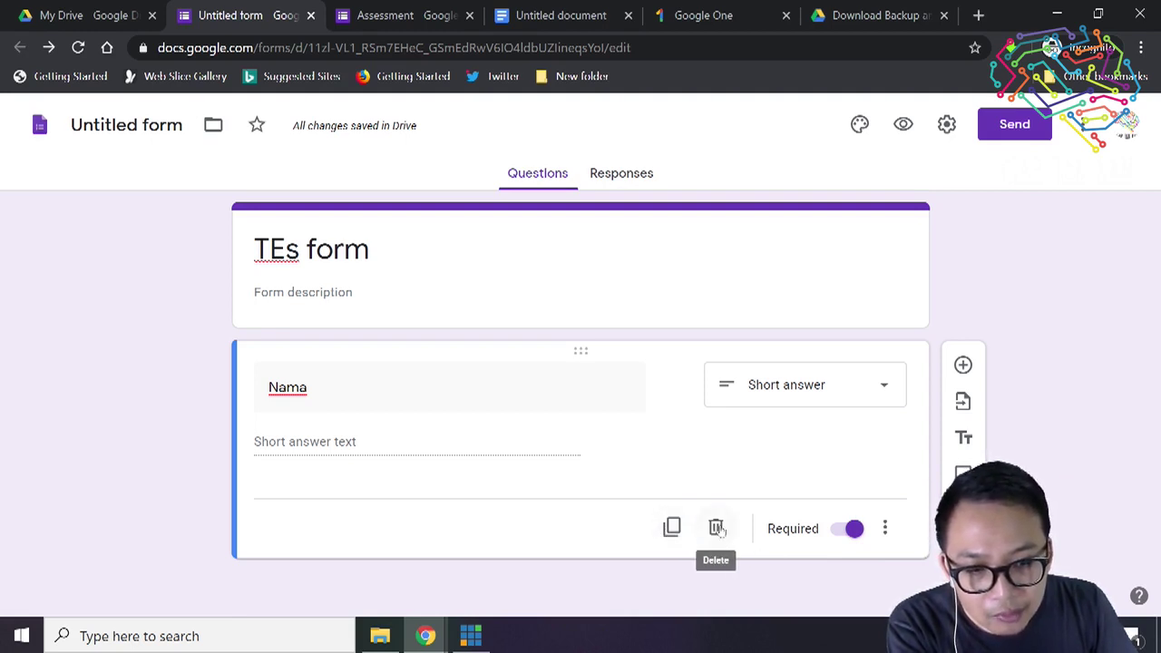
Step: Duplicate the "Nama" question, change the copy to a File upload question and title it "Upload foto anda"
click(672, 531)
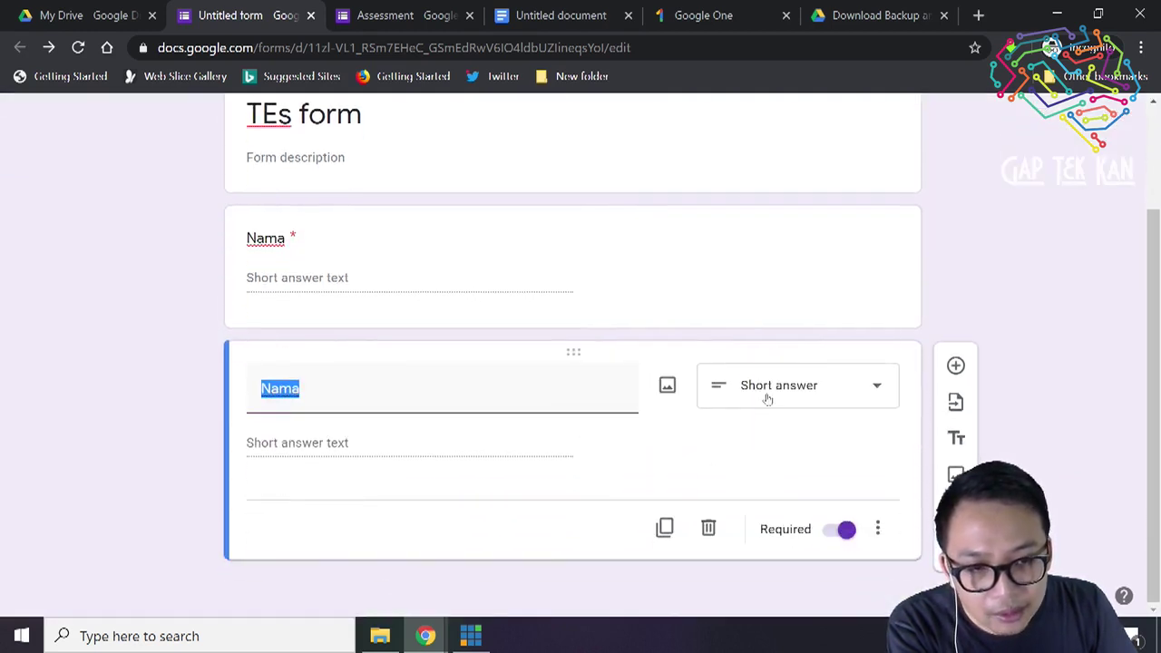
click(767, 396)
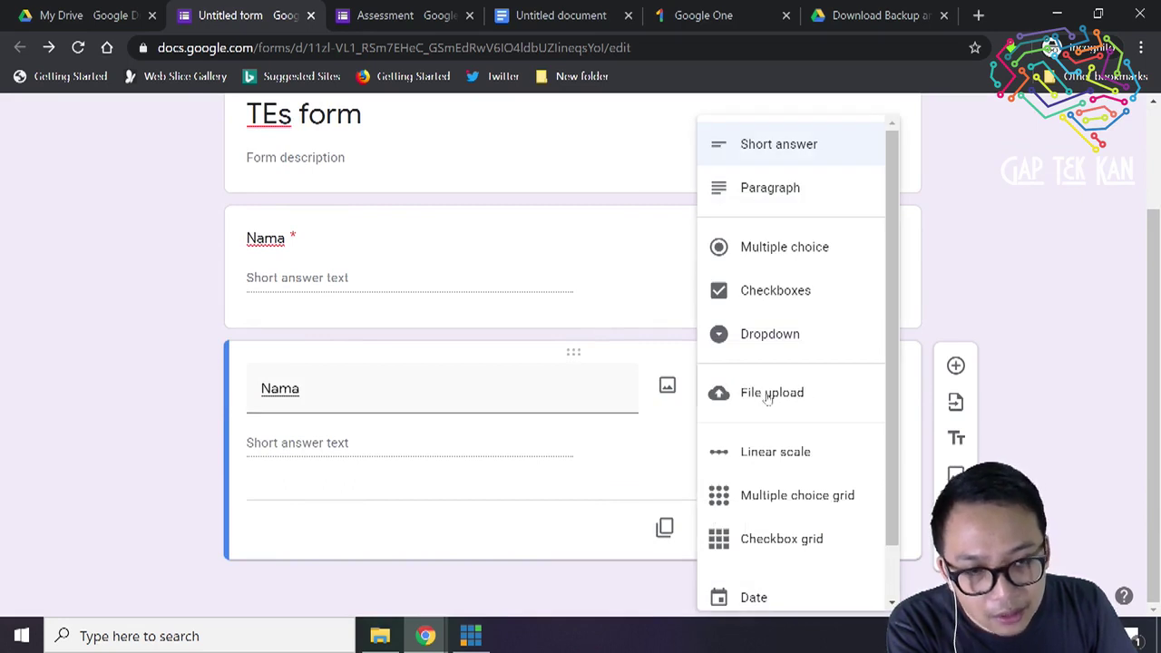
click(765, 399)
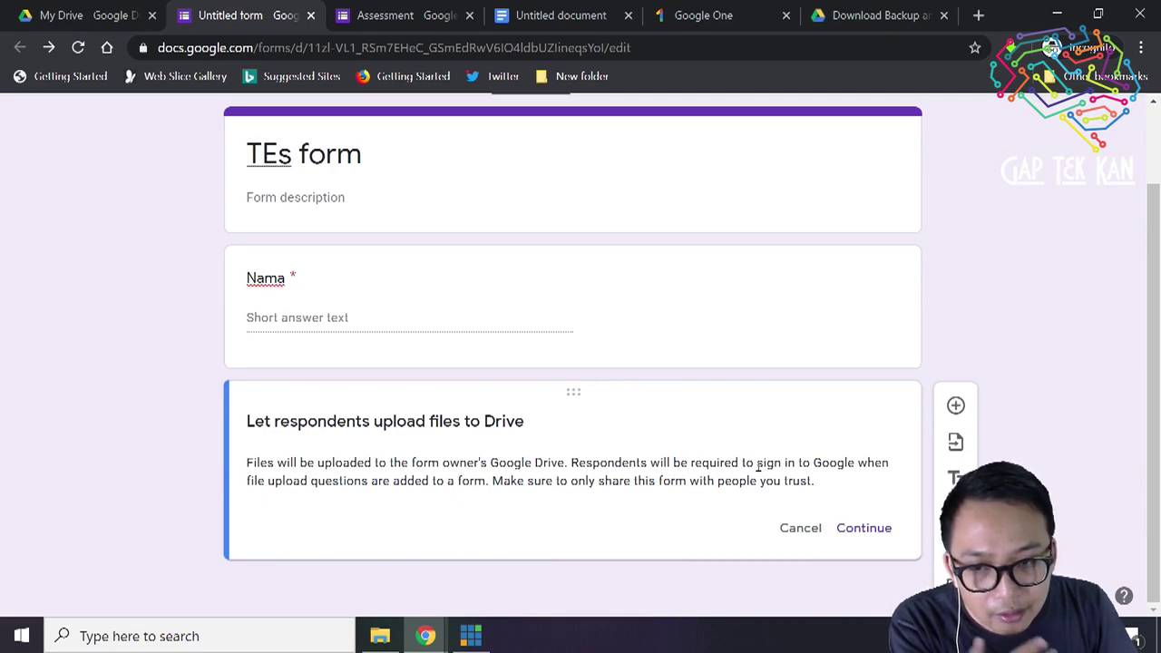
click(862, 531)
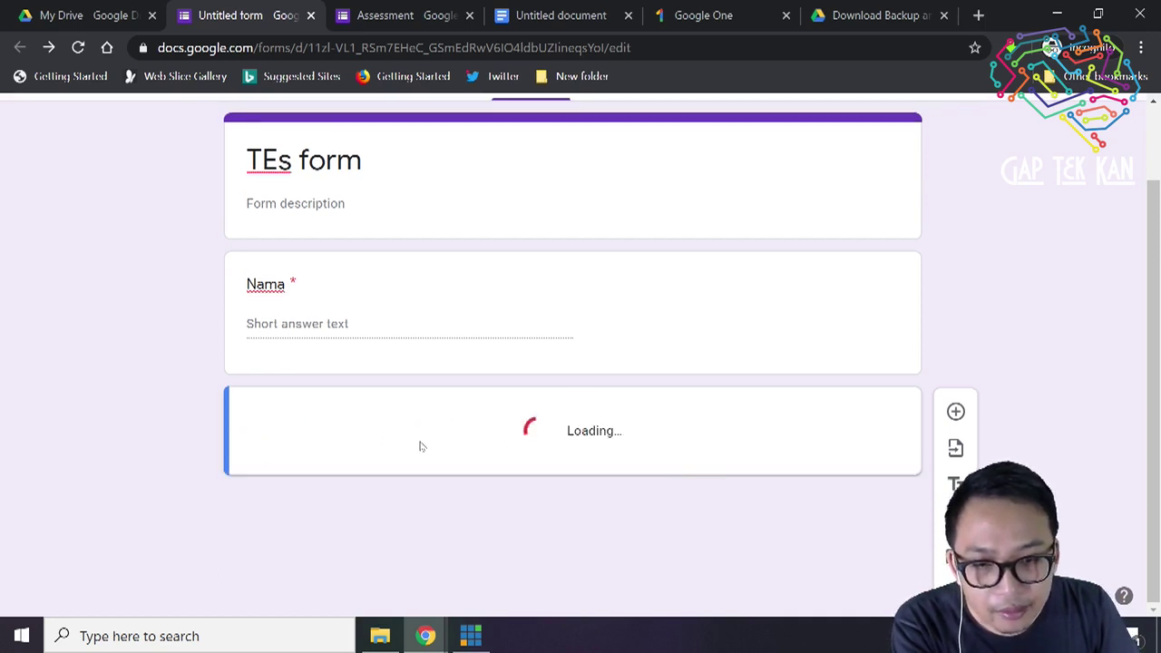
drag(381, 396, 89, 373)
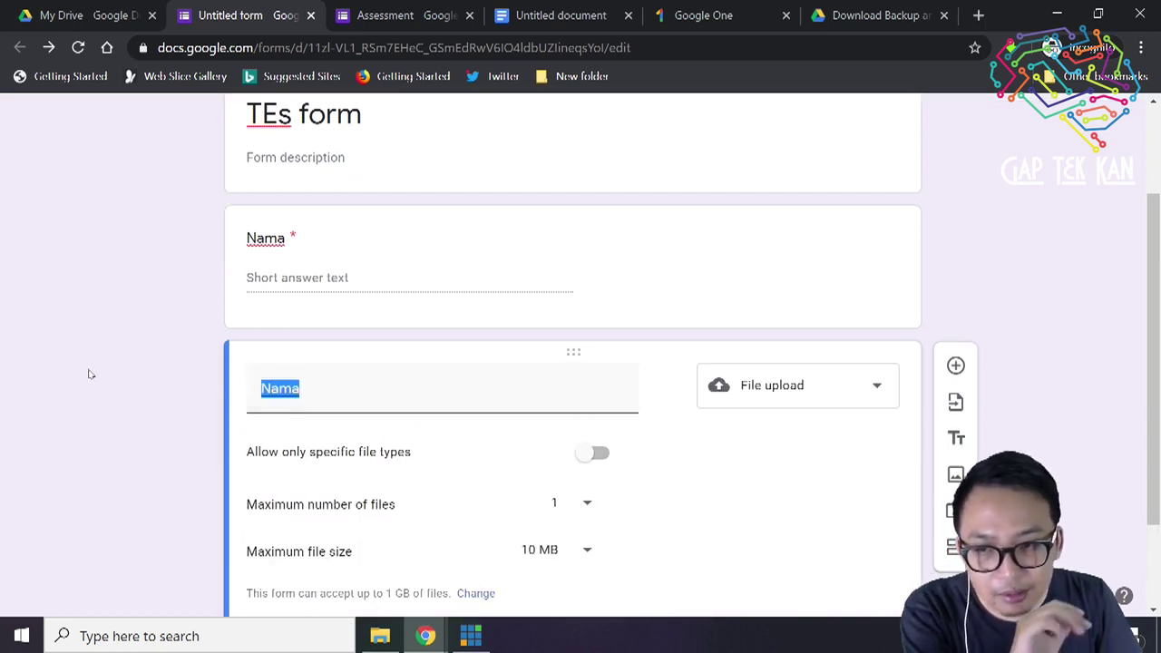
text(Uploa)
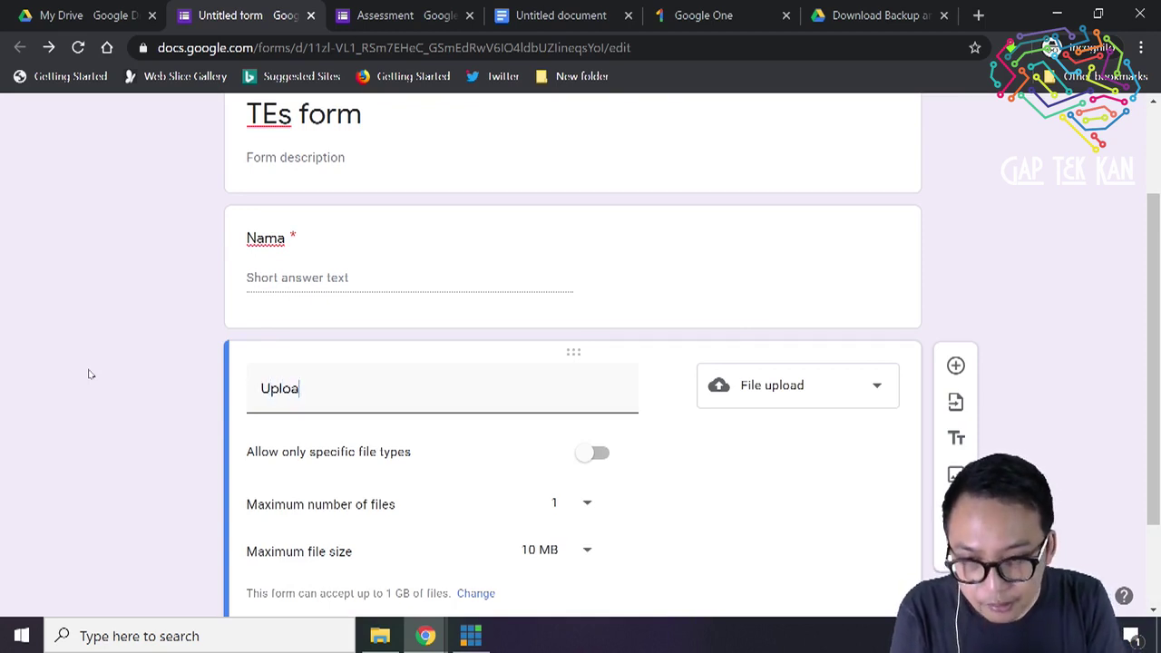
text(d foto anda)
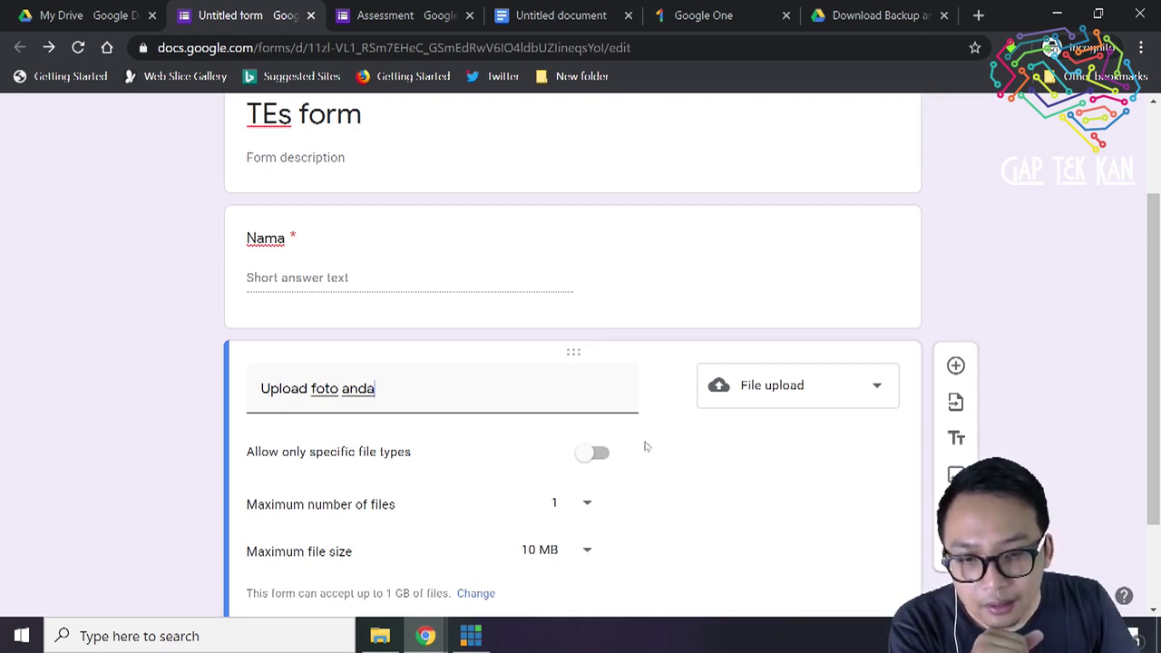
Step: Set the upload question's maximum number of files to 5 and its maximum file size to 10 MB
scroll(643, 446, down, 1)
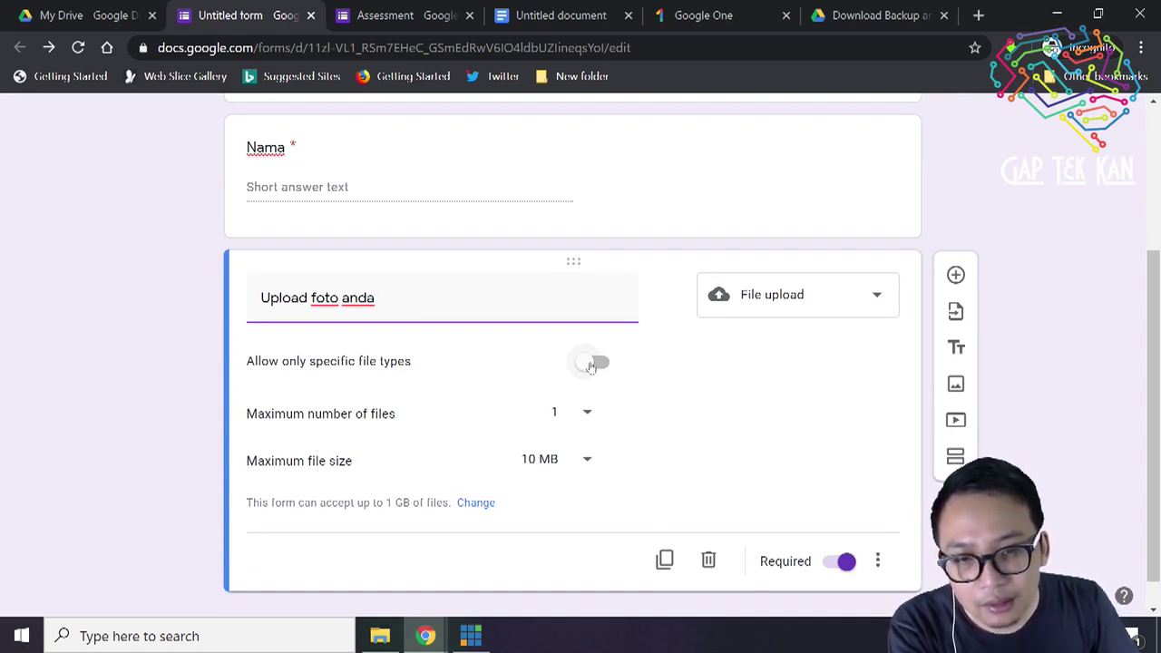
click(587, 415)
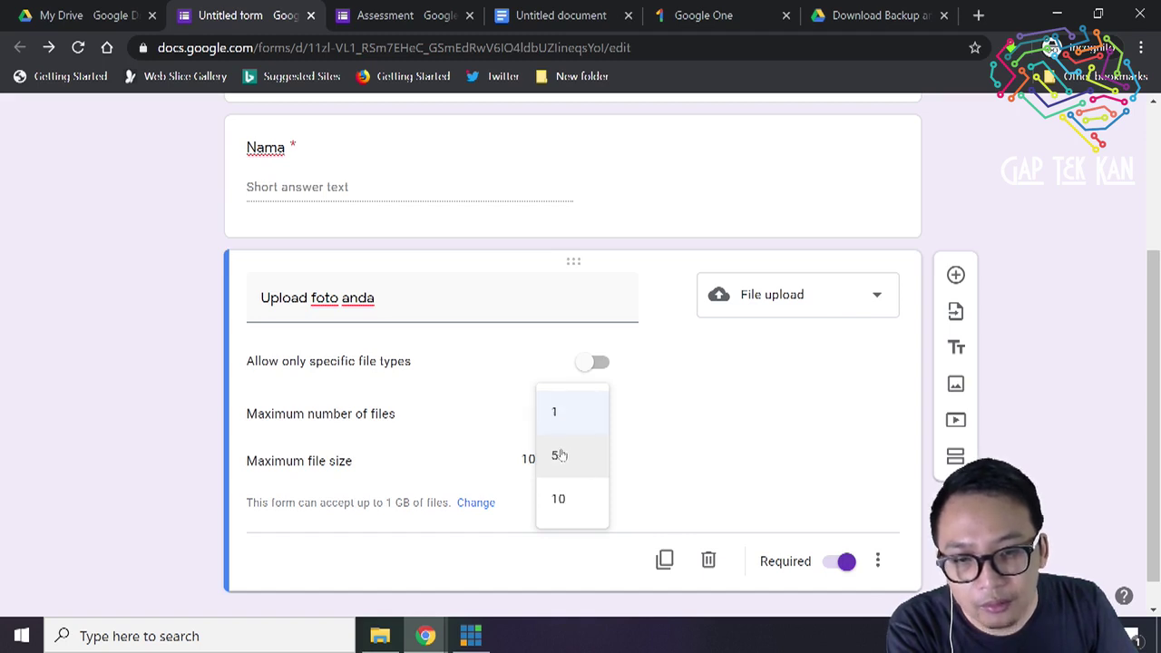
click(560, 455)
click(587, 413)
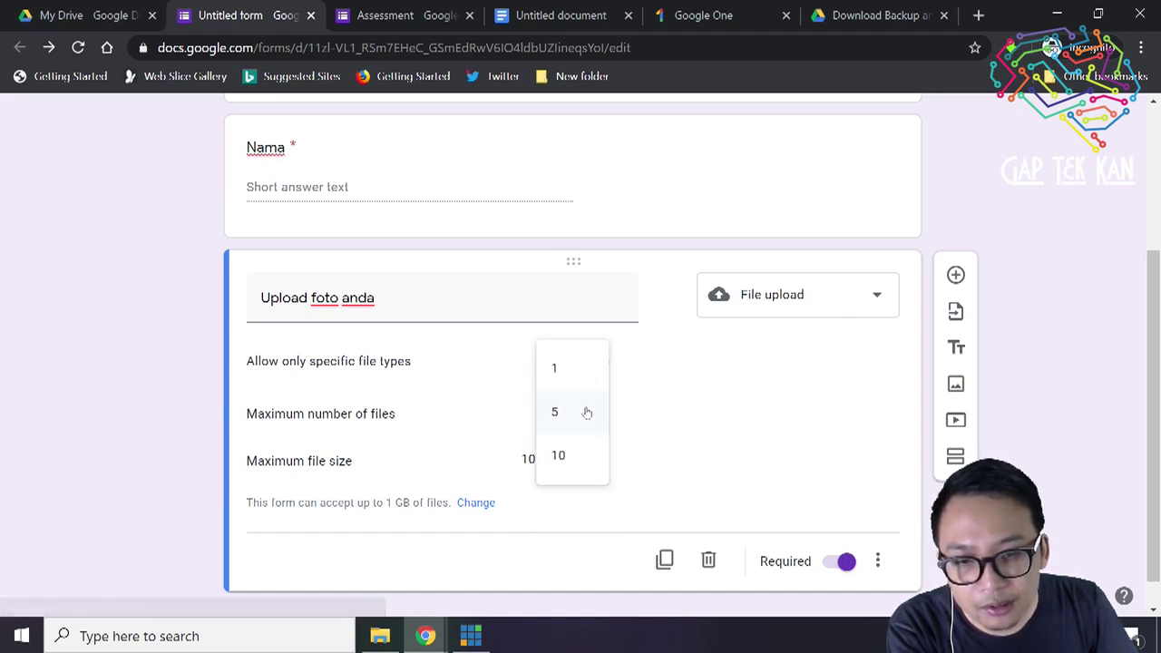
click(730, 432)
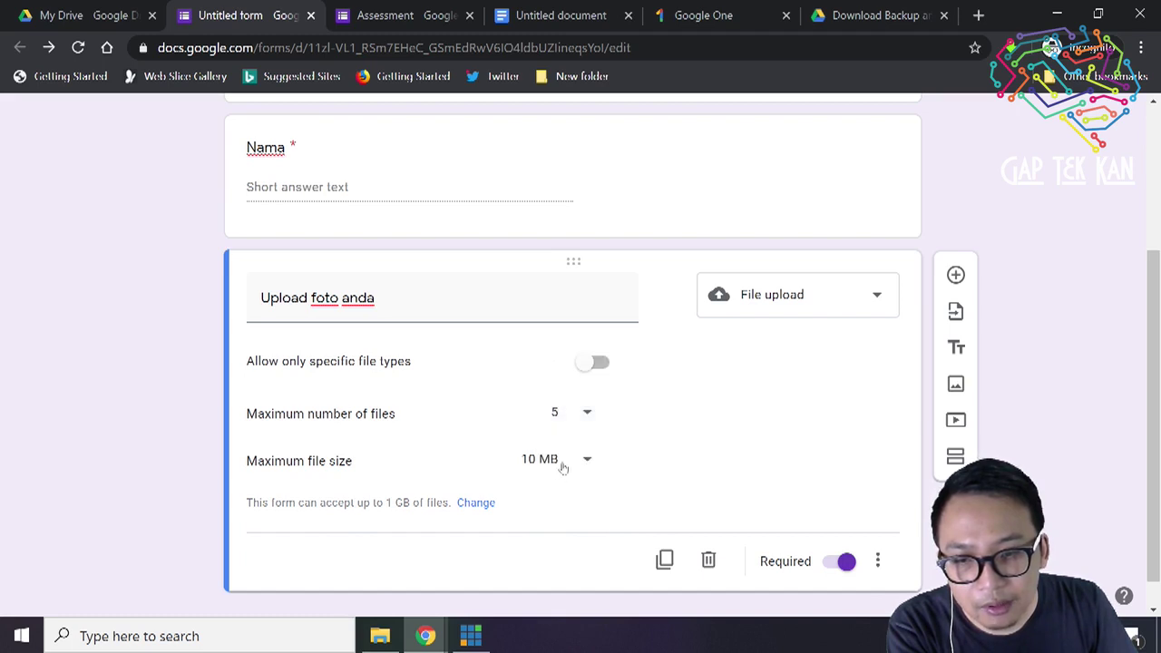
click(558, 467)
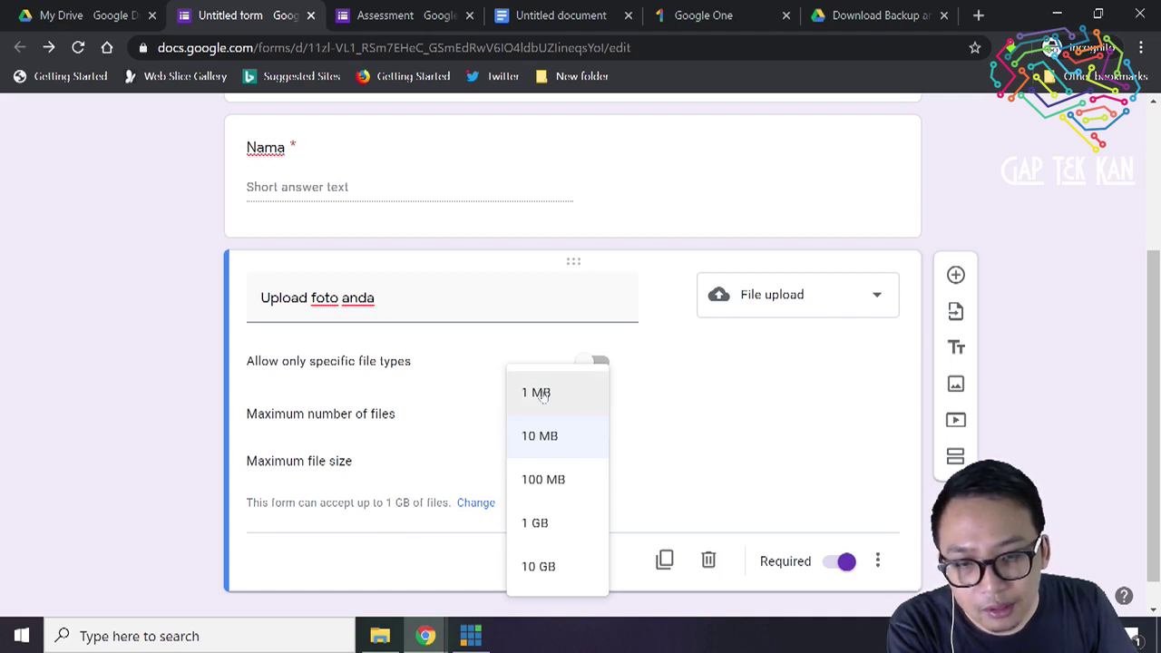
click(535, 434)
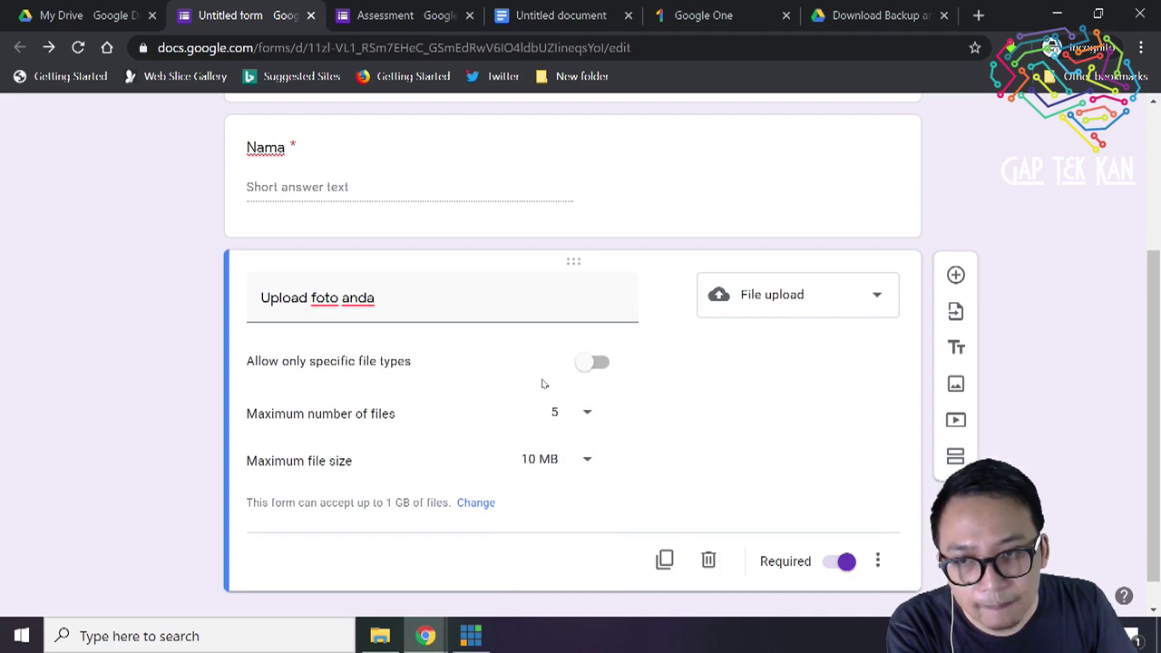
Step: Preview the form as respondents see it and select the preview's web address
scroll(542, 384, up, 3)
scroll(659, 381, down, 3)
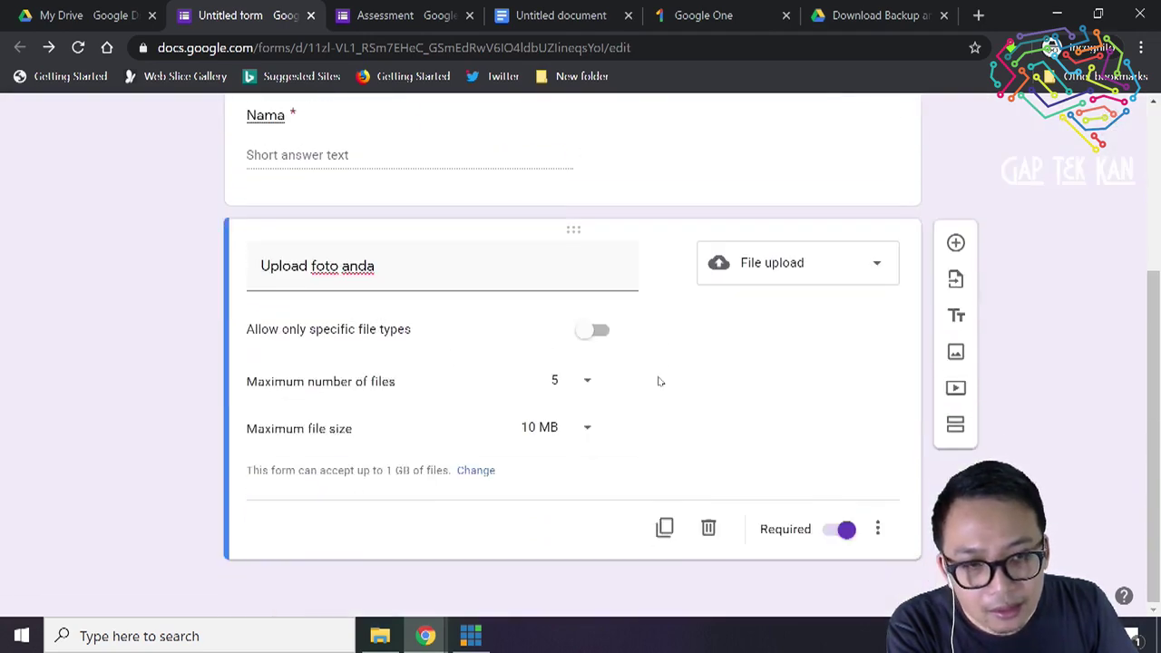
scroll(660, 381, up, 3)
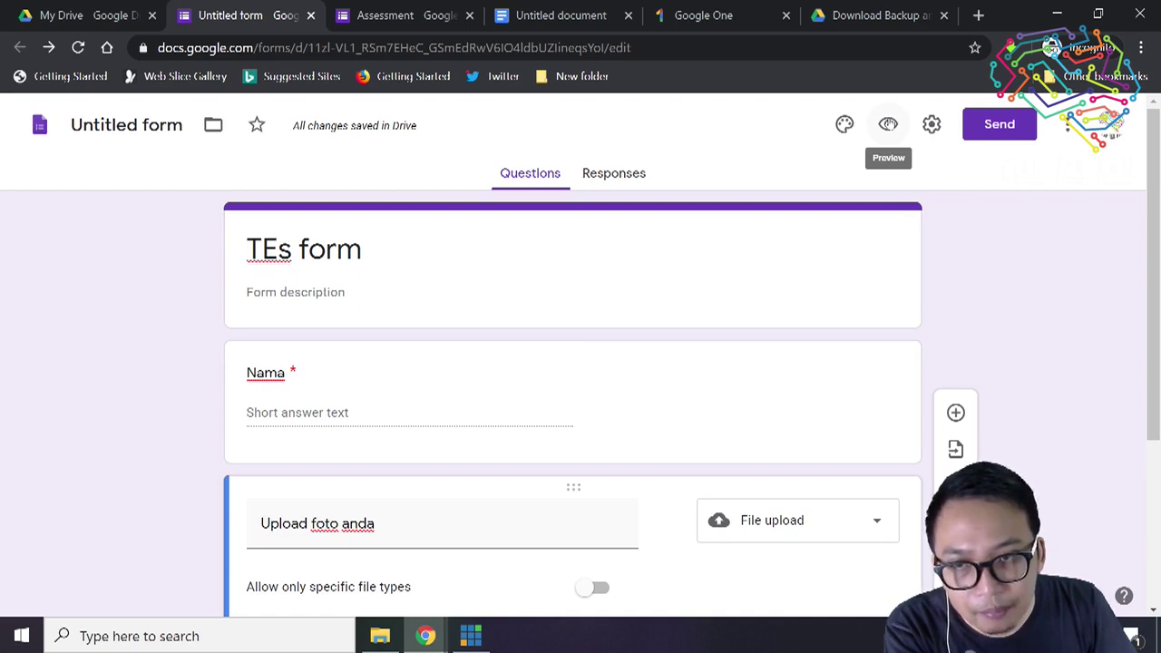
click(887, 126)
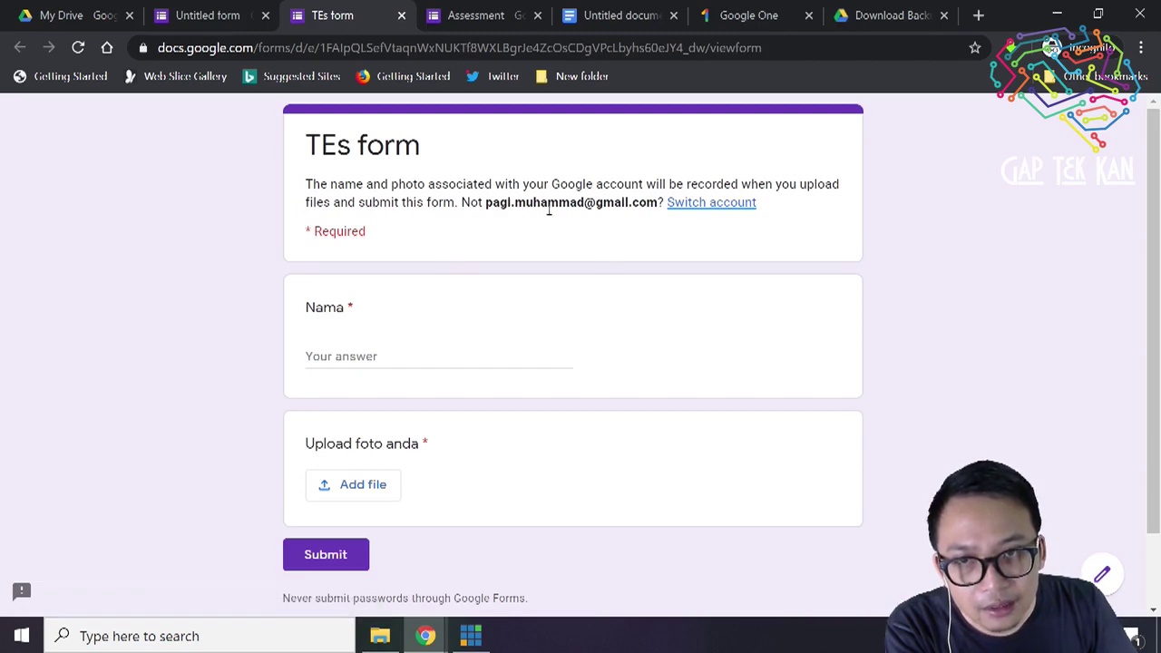
scroll(487, 217, down, 1)
scroll(487, 222, up, 1)
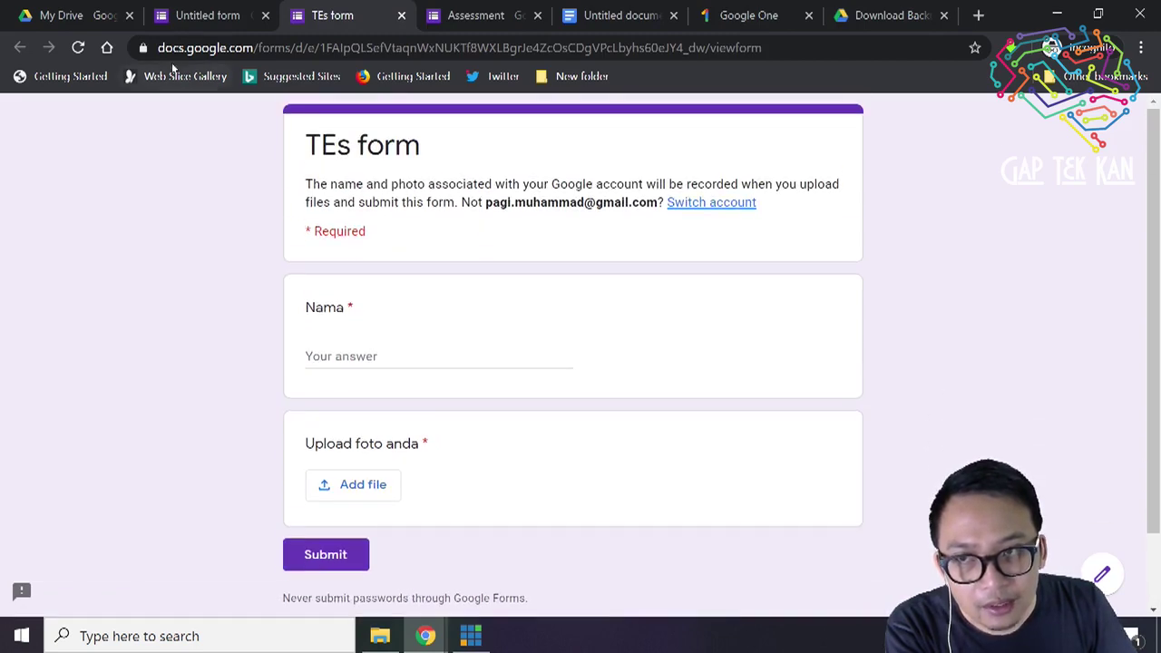
drag(158, 47, 777, 40)
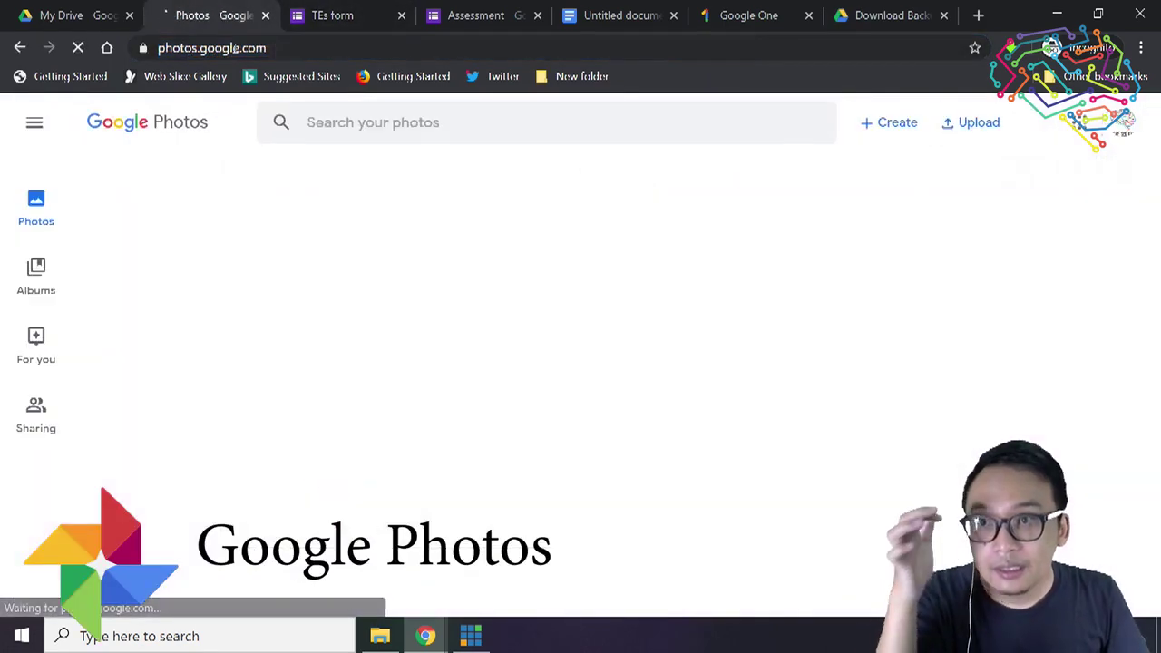
Step: Switch to Google Photos and look through the photo timeline back to mid-March
scroll(935, 236, down, 5)
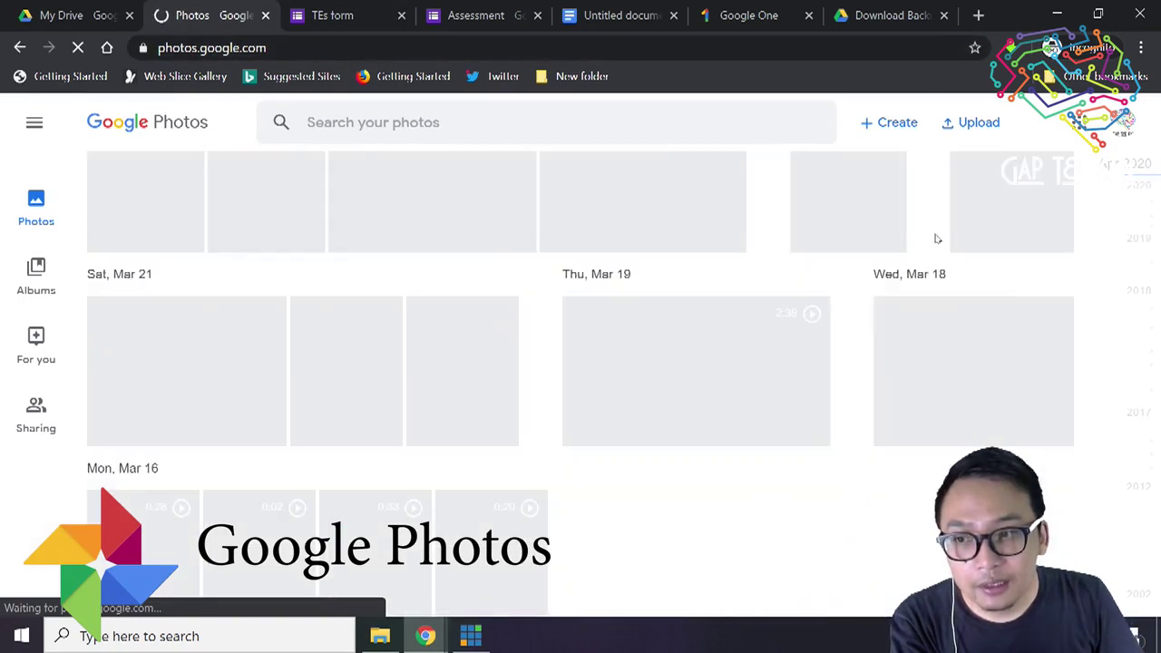
scroll(888, 241, down, 5)
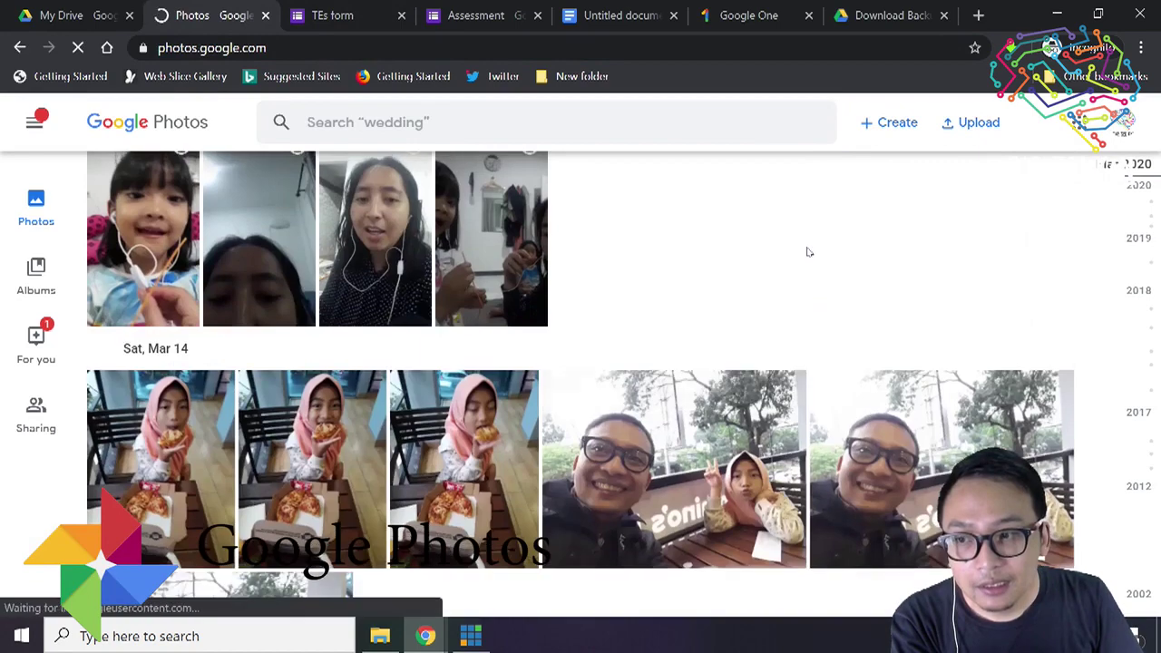
scroll(808, 252, down, 4)
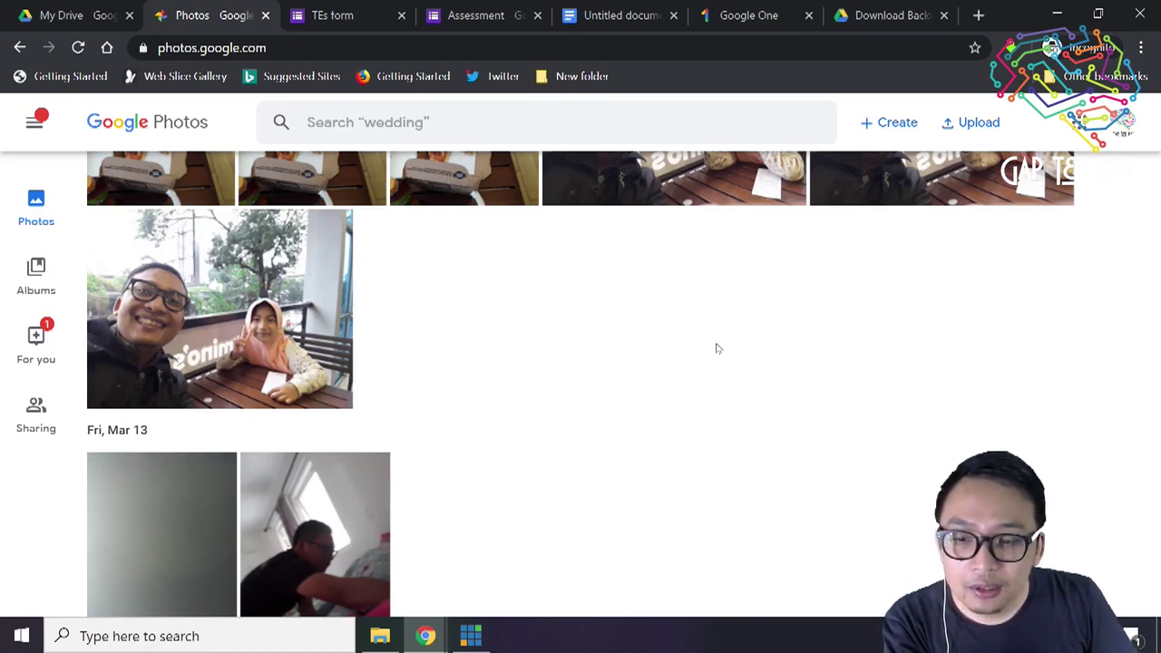
scroll(702, 381, up, 1)
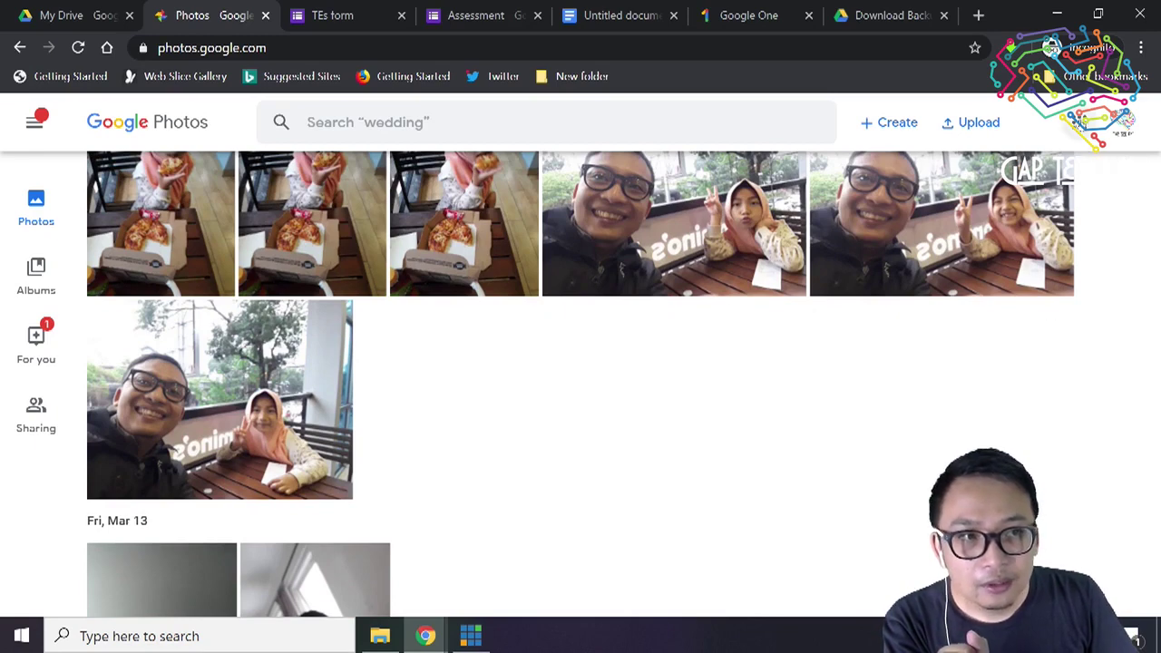
click(1104, 122)
click(525, 480)
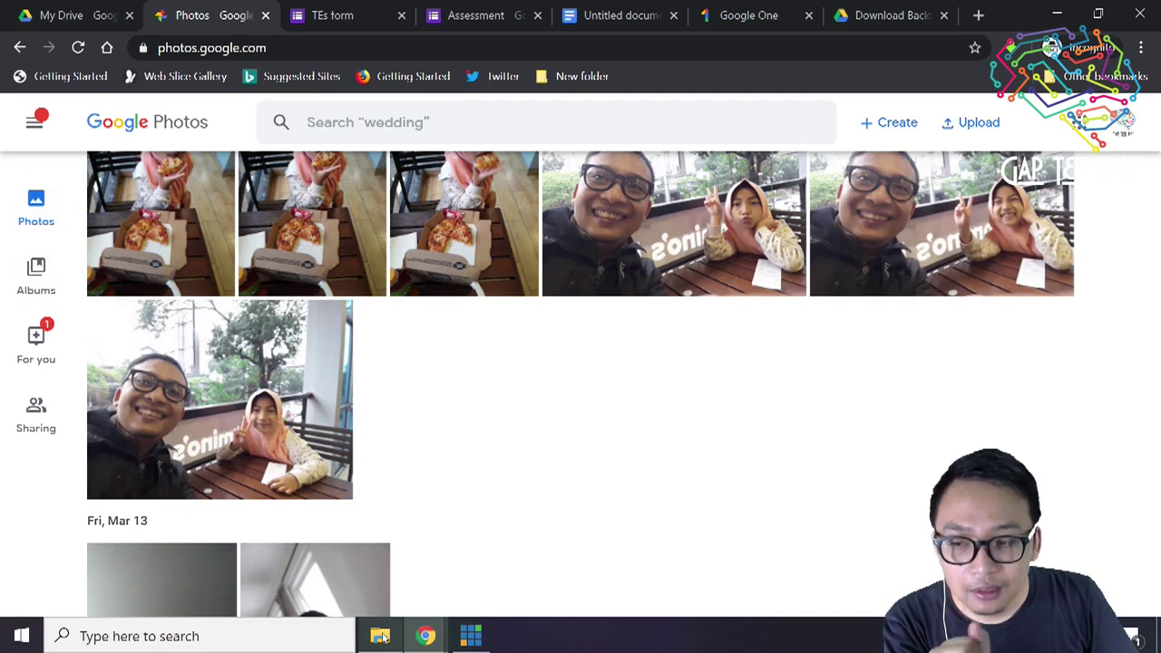
mouse_move(383, 638)
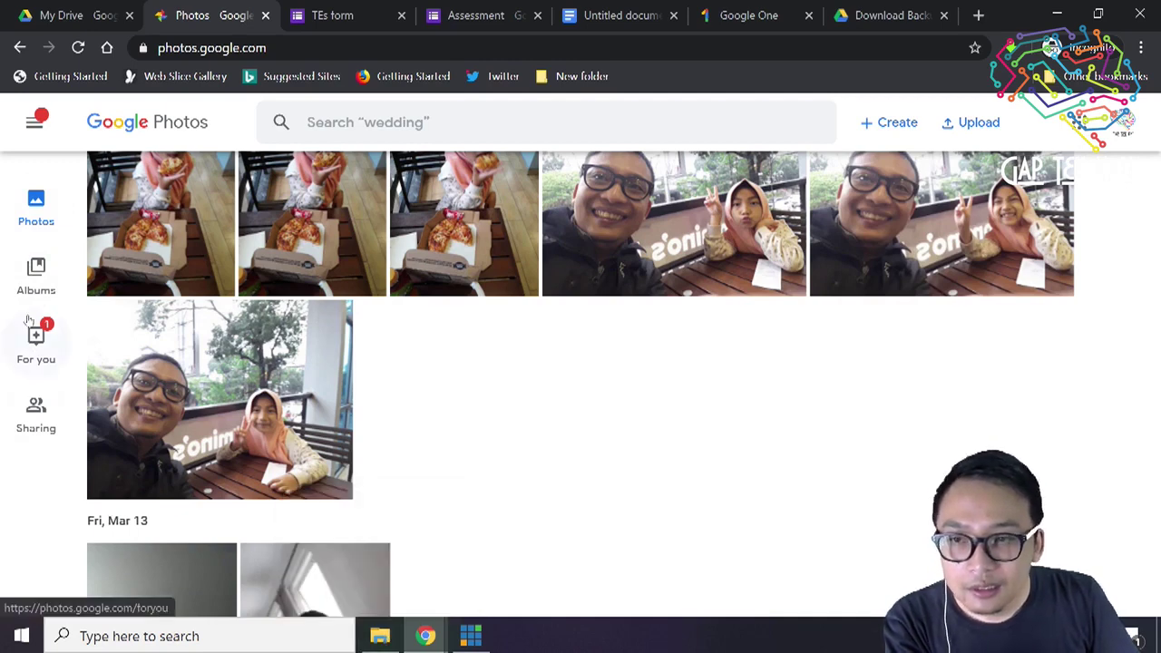
Step: Review the suggestions for managing the Google Photos library and return to the photo timeline
click(34, 122)
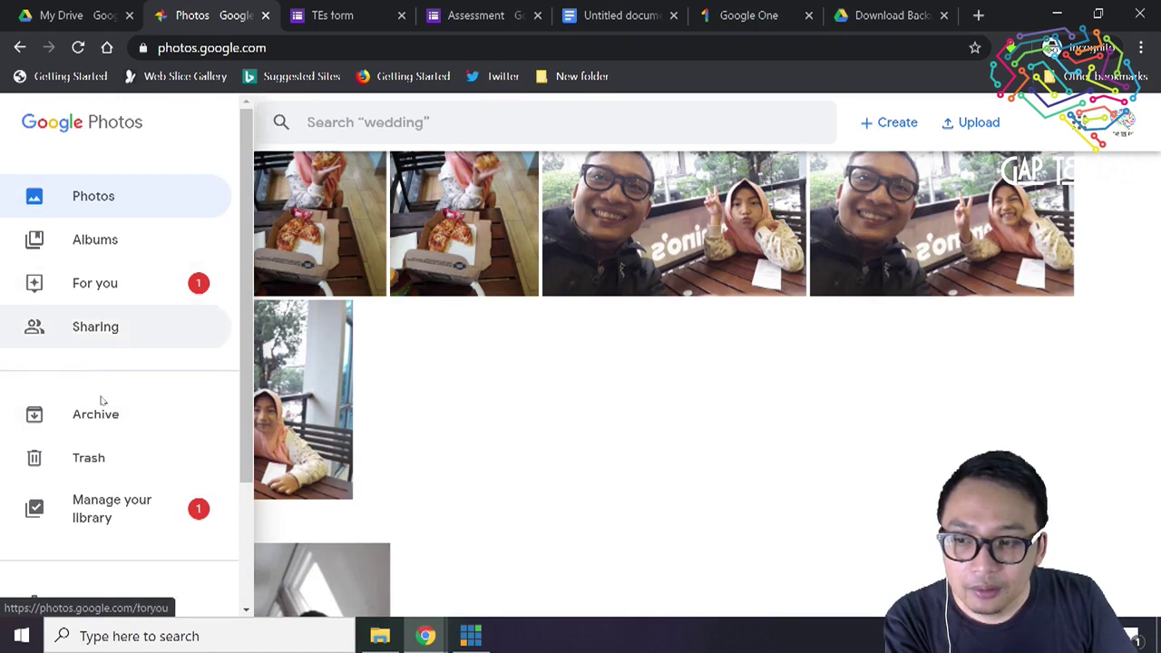
click(107, 522)
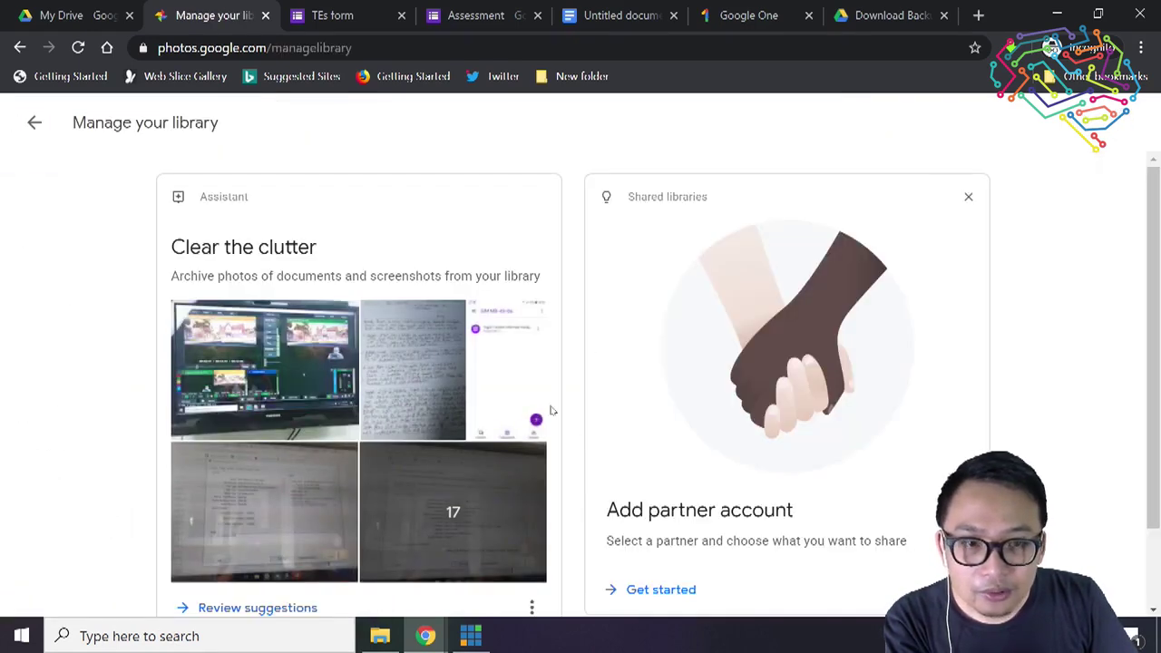
scroll(160, 336, down, 2)
click(34, 122)
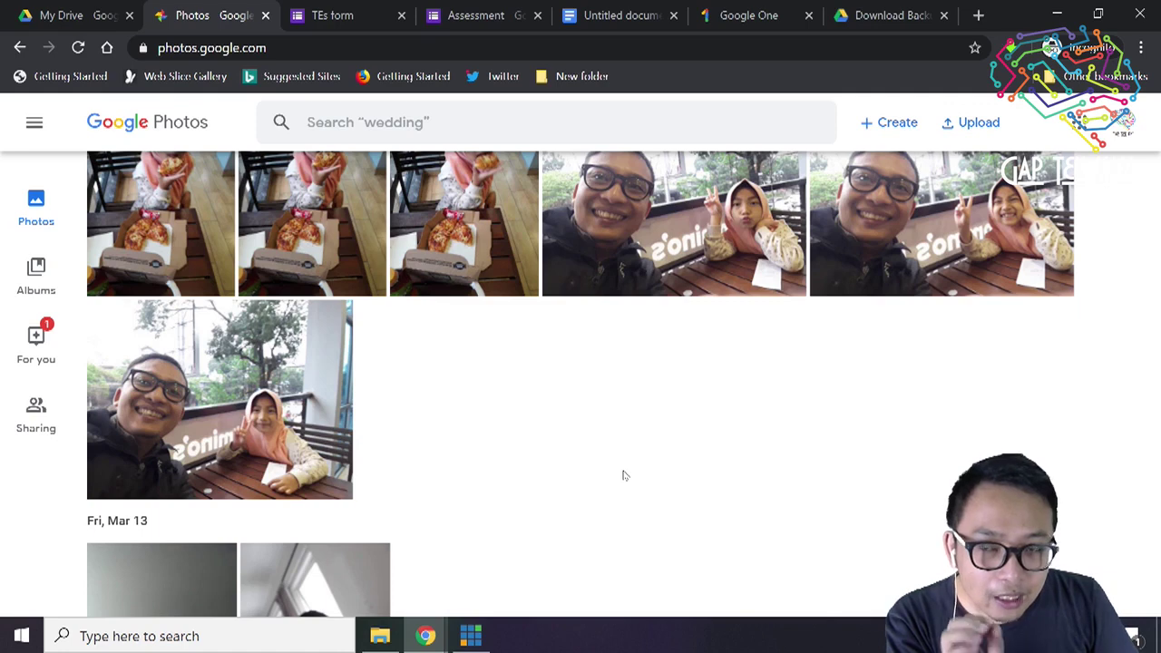
scroll(624, 475, up, 1)
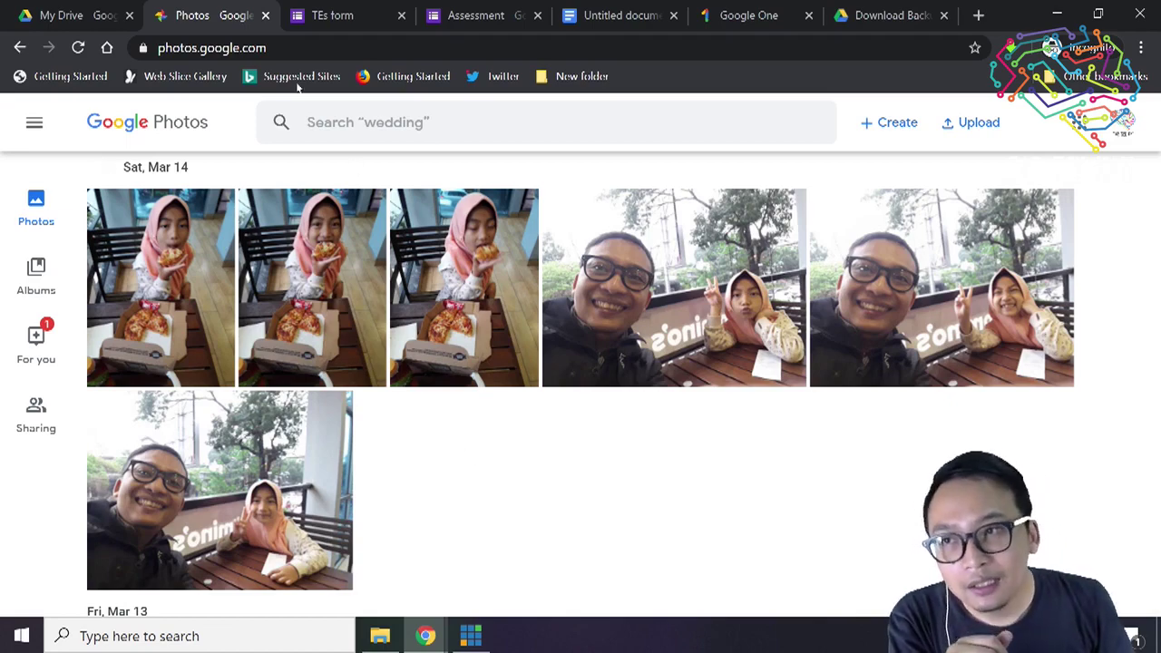
Step: Switch between Google Drive and Google Photos to check the Drive storage usage alongside the backed-up photos
click(74, 7)
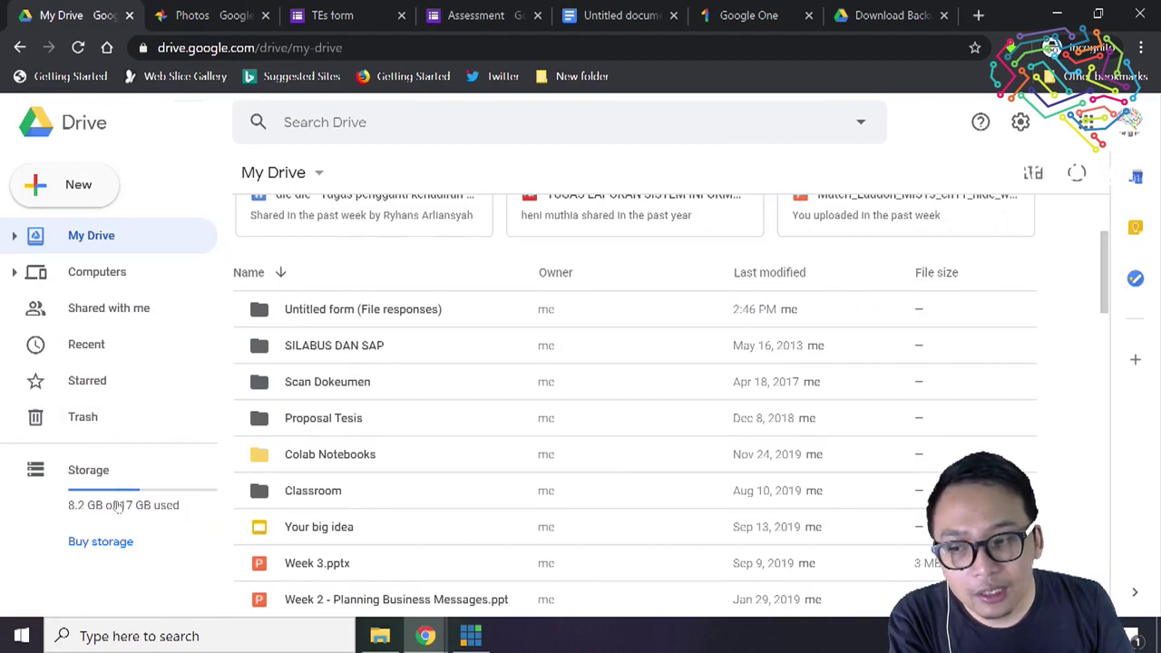
click(192, 13)
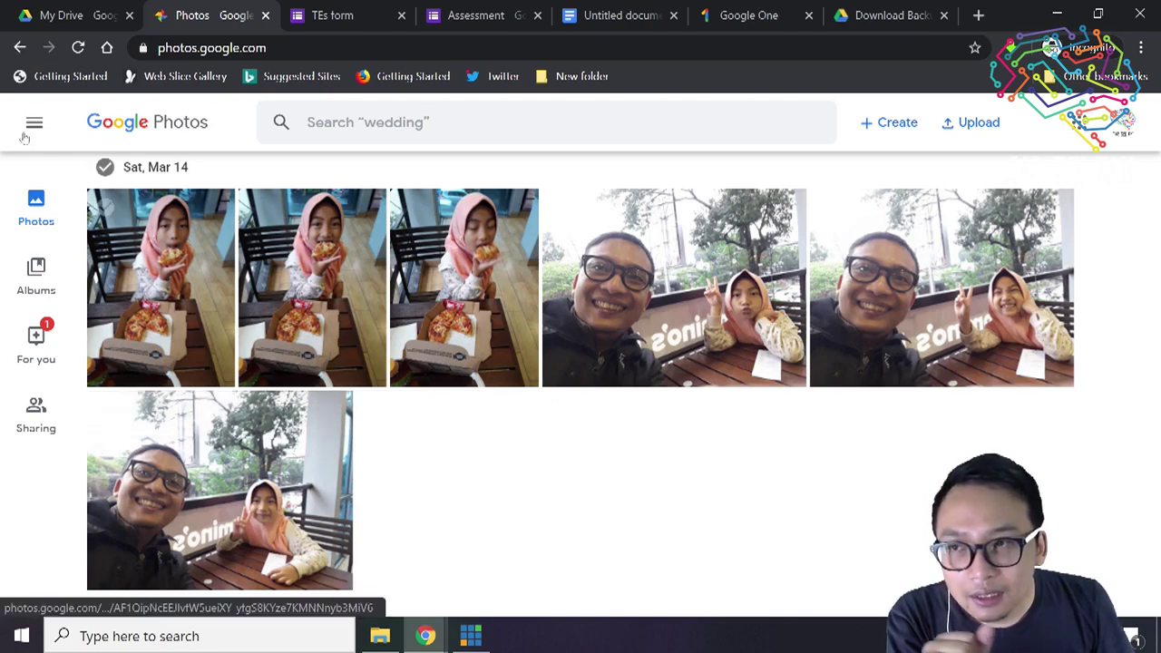
click(90, 18)
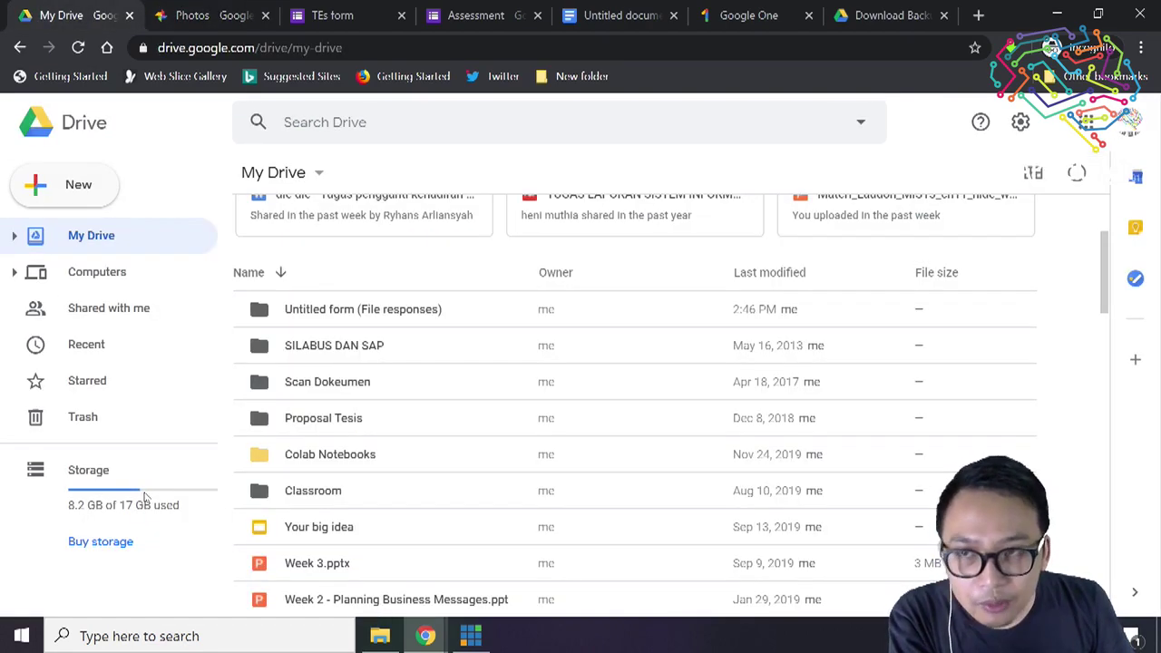
click(229, 8)
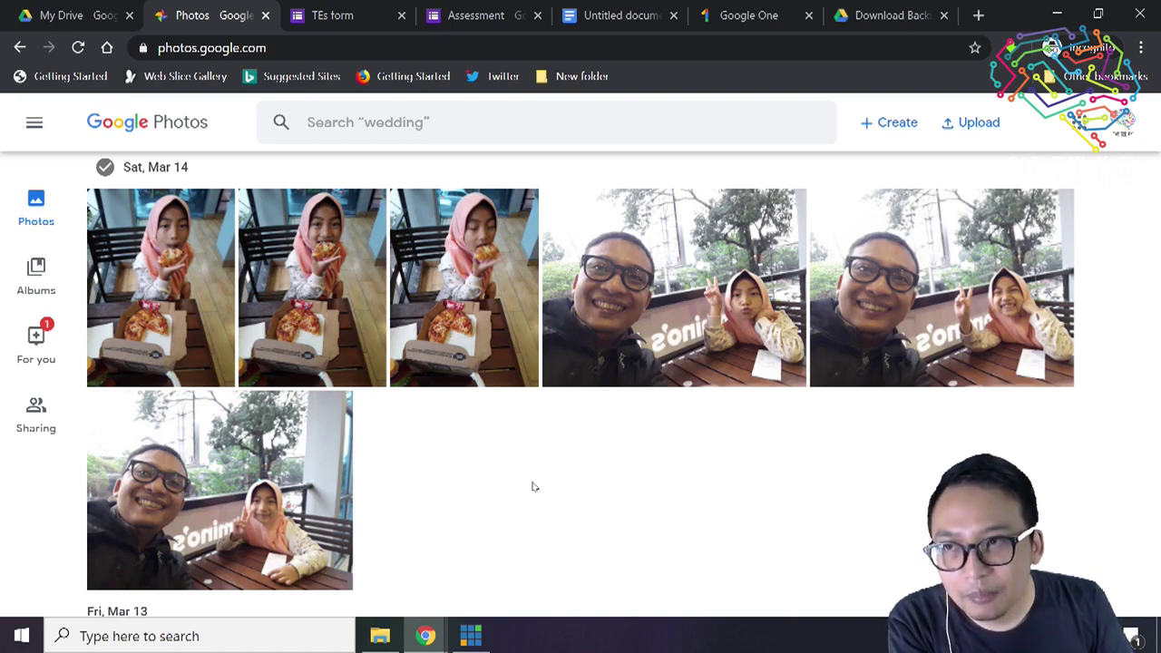
click(56, 13)
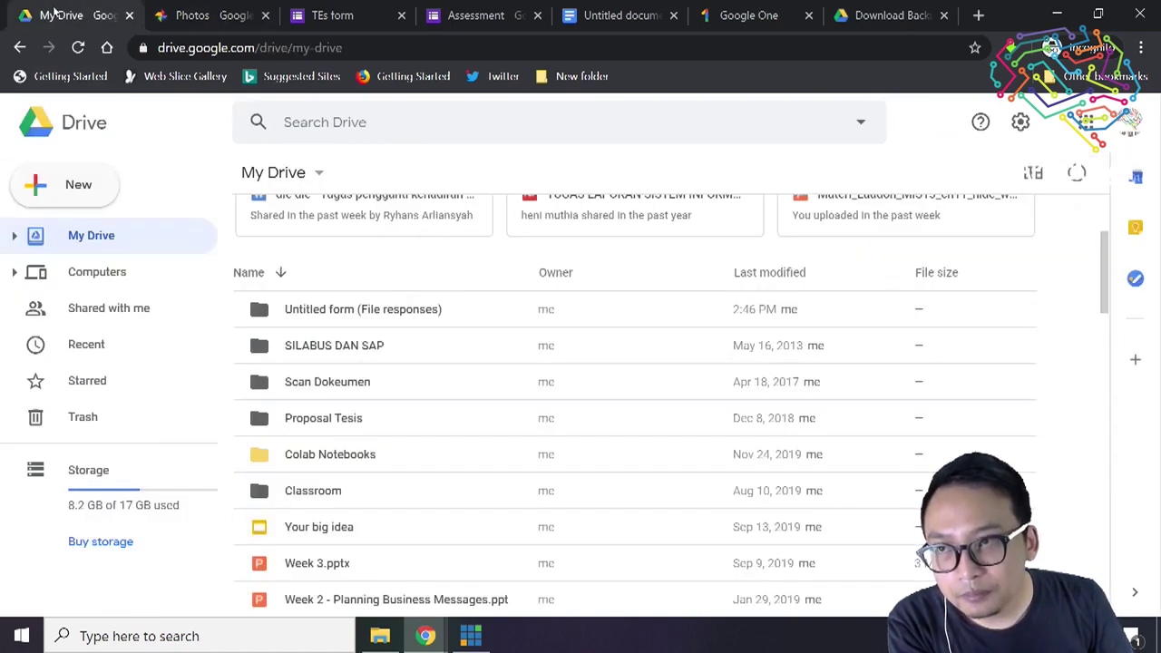